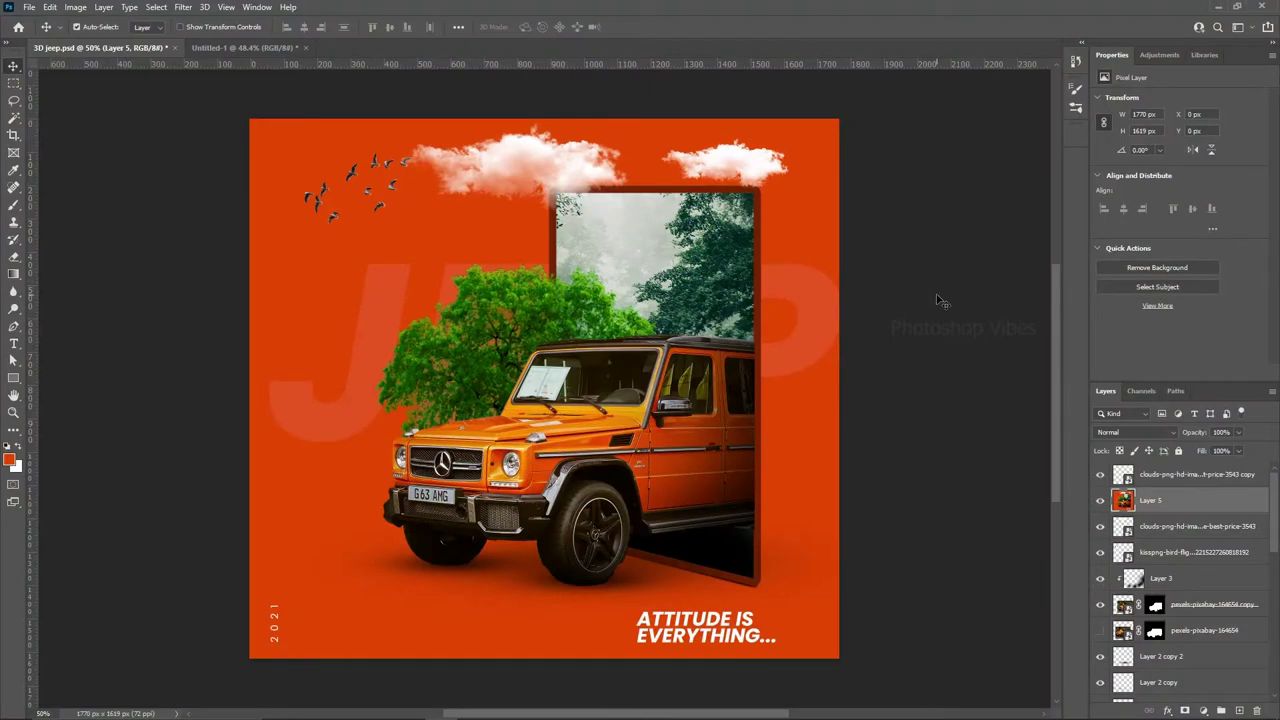
Switch to the blank white 1770 × 1619 px Untitled-1 document
left_click(240, 47)
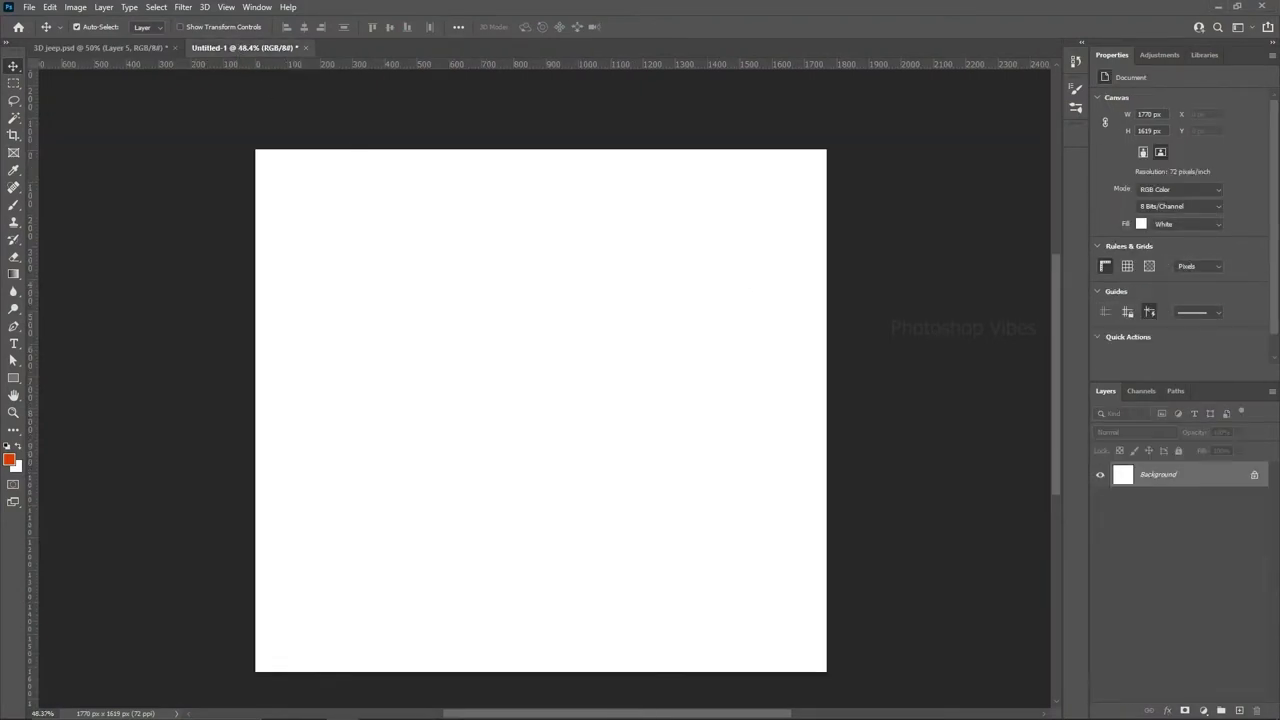
Place the orange jeep photo, scaled down to about 1464 × 1098 px and centred
left_click_drag(560, 417, 550, 405)
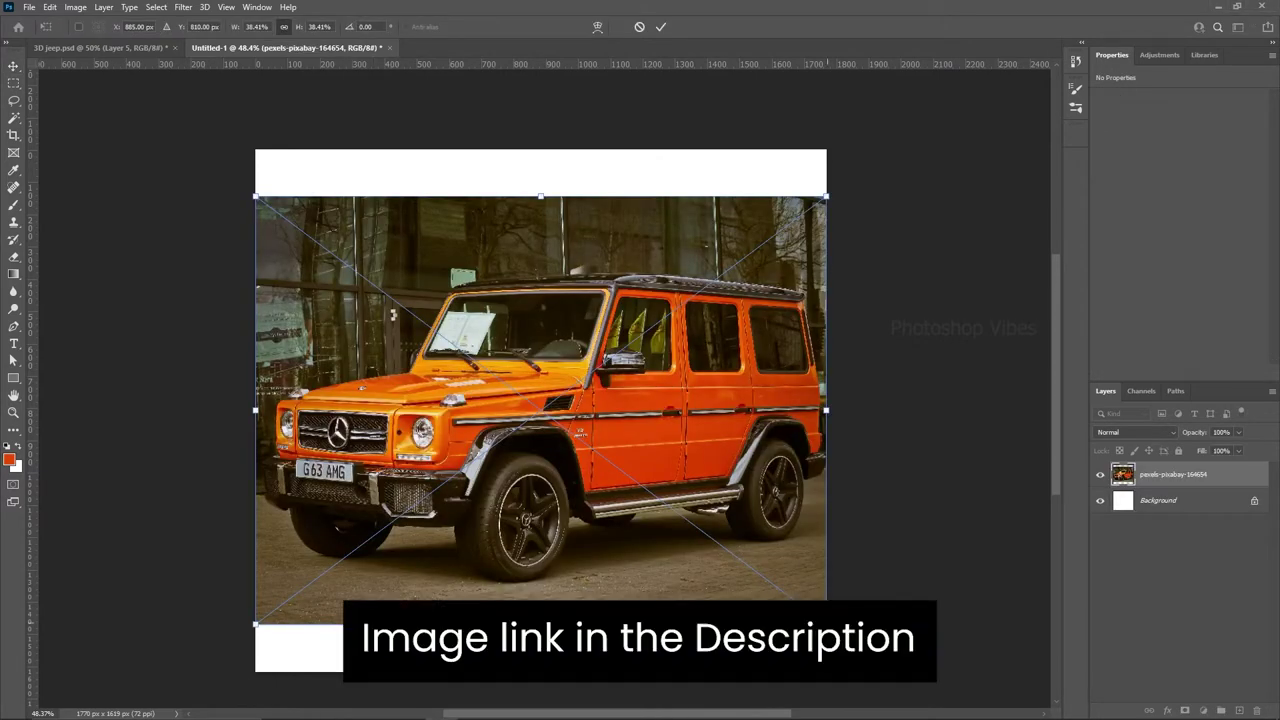
left_click_drag(826, 622, 728, 548)
left_click_drag(583, 487, 631, 535)
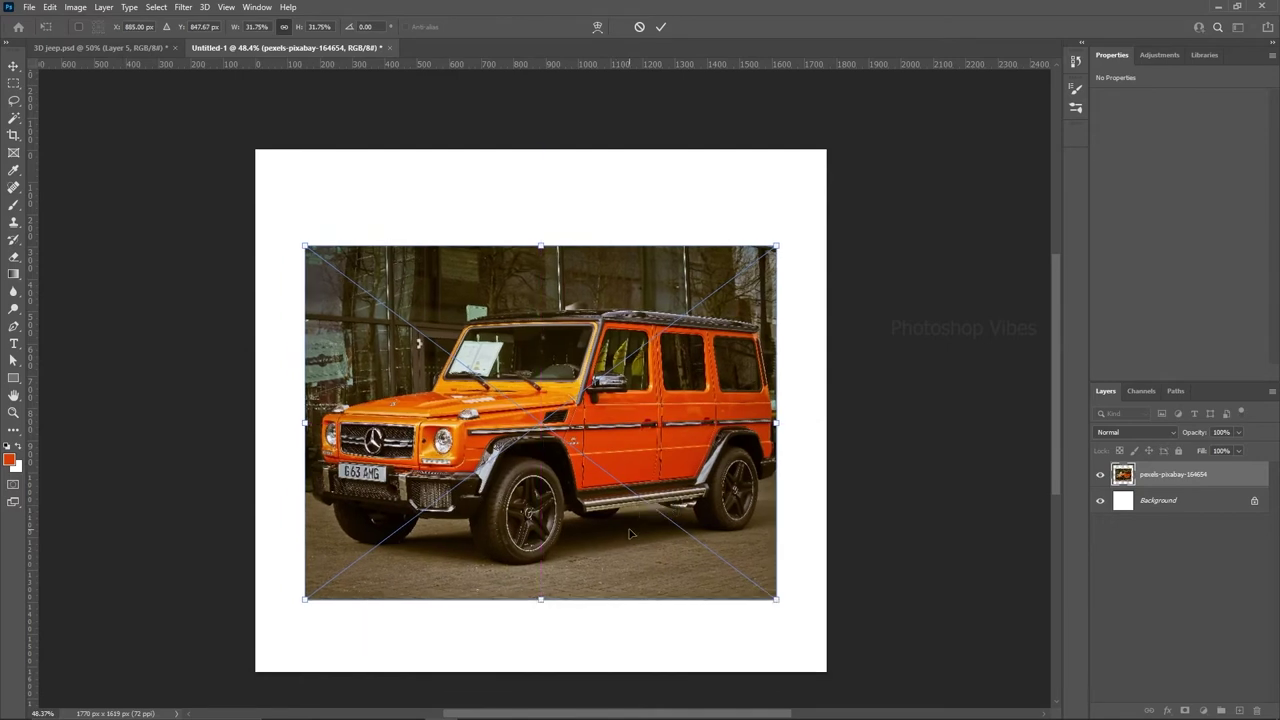
key("Return")
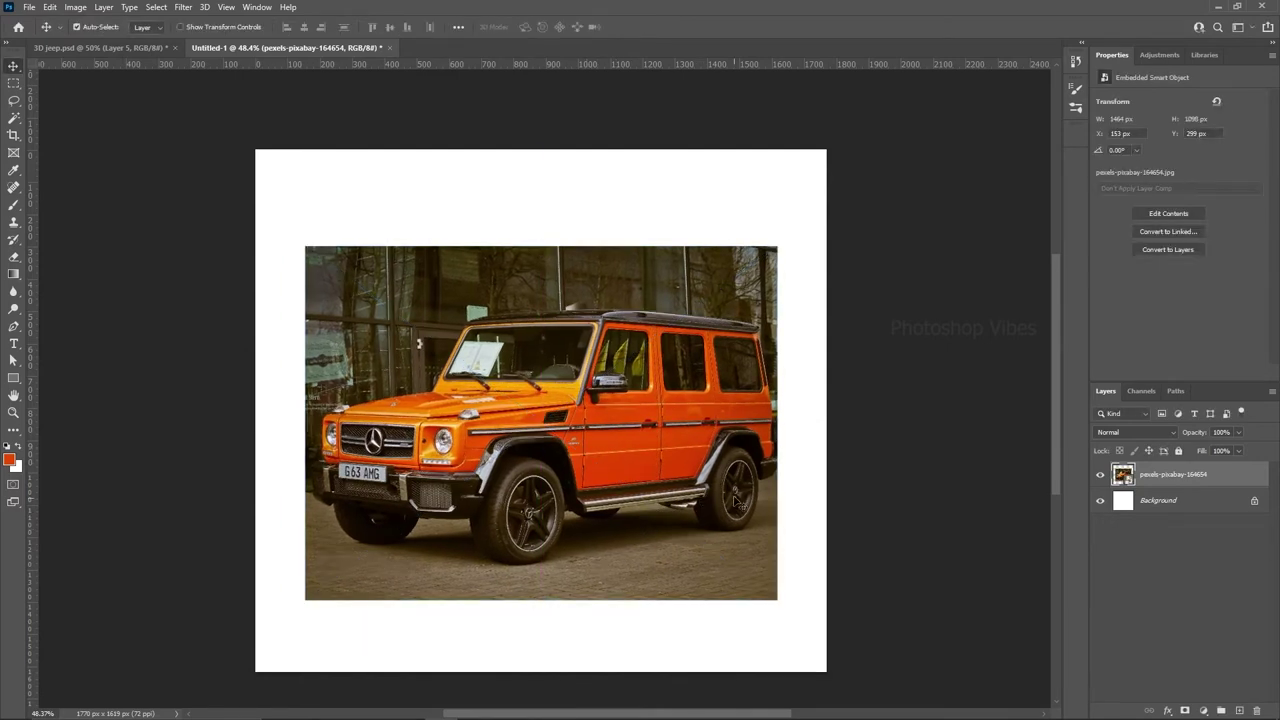
Auto-select the jeep with the Magic Wand's Select Subject
left_click(14, 120)
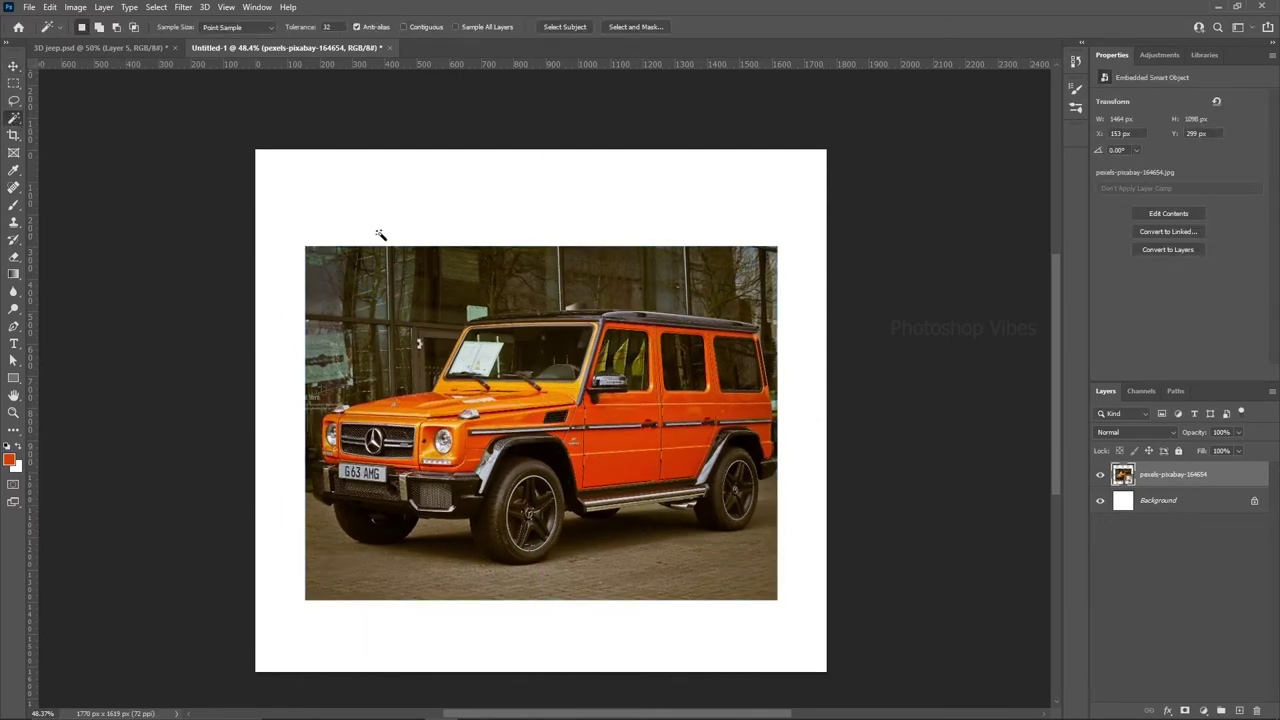
left_click(558, 25)
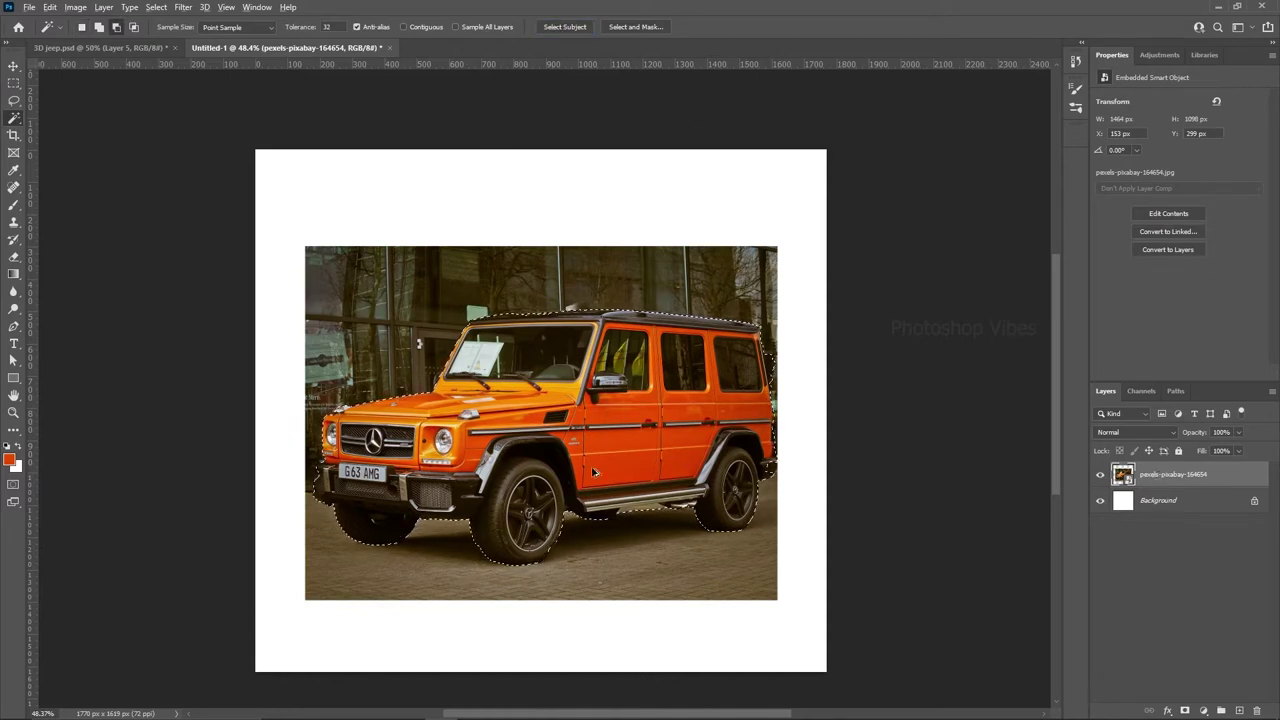
scroll(565, 497, "up", 2)
scroll(565, 497, "up", 2)
scroll(540, 490, "down", 3)
scroll(480, 480, "left", 1)
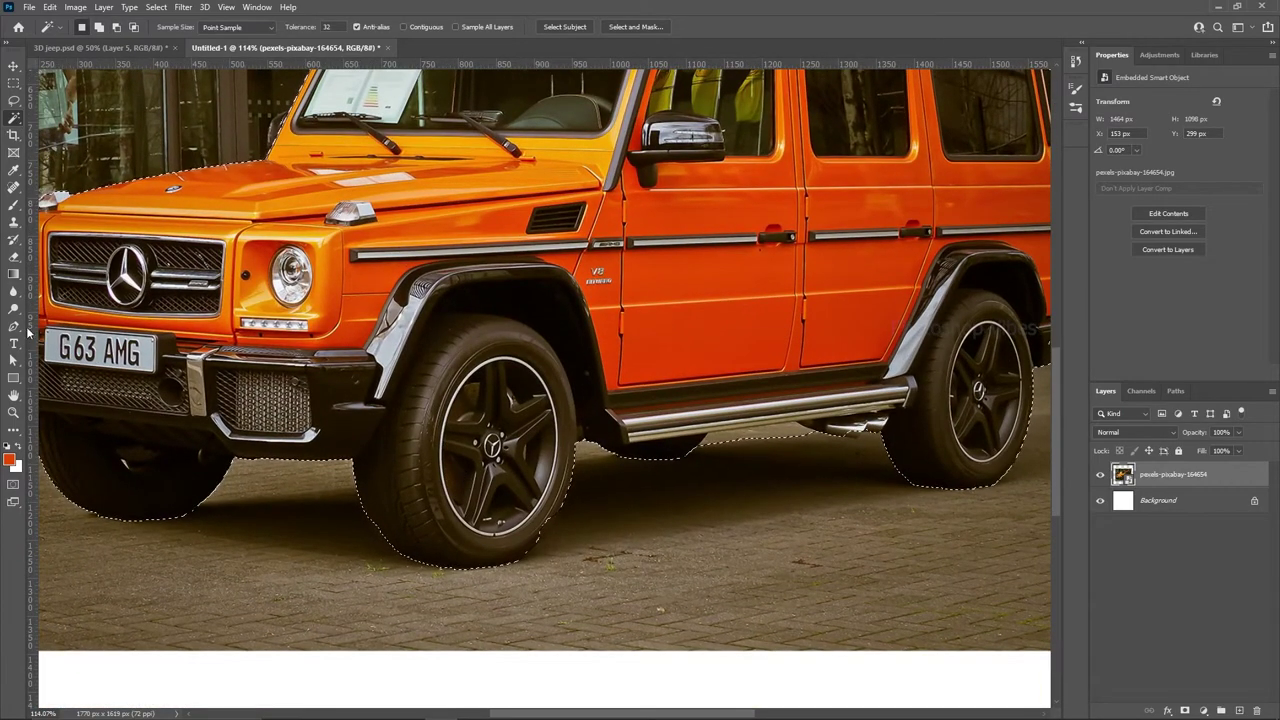
Trace the front tyre's lower edge with a Pen path and add it to the selection
left_click(14, 326)
left_click(57, 328)
scroll(354, 555, "up", 2)
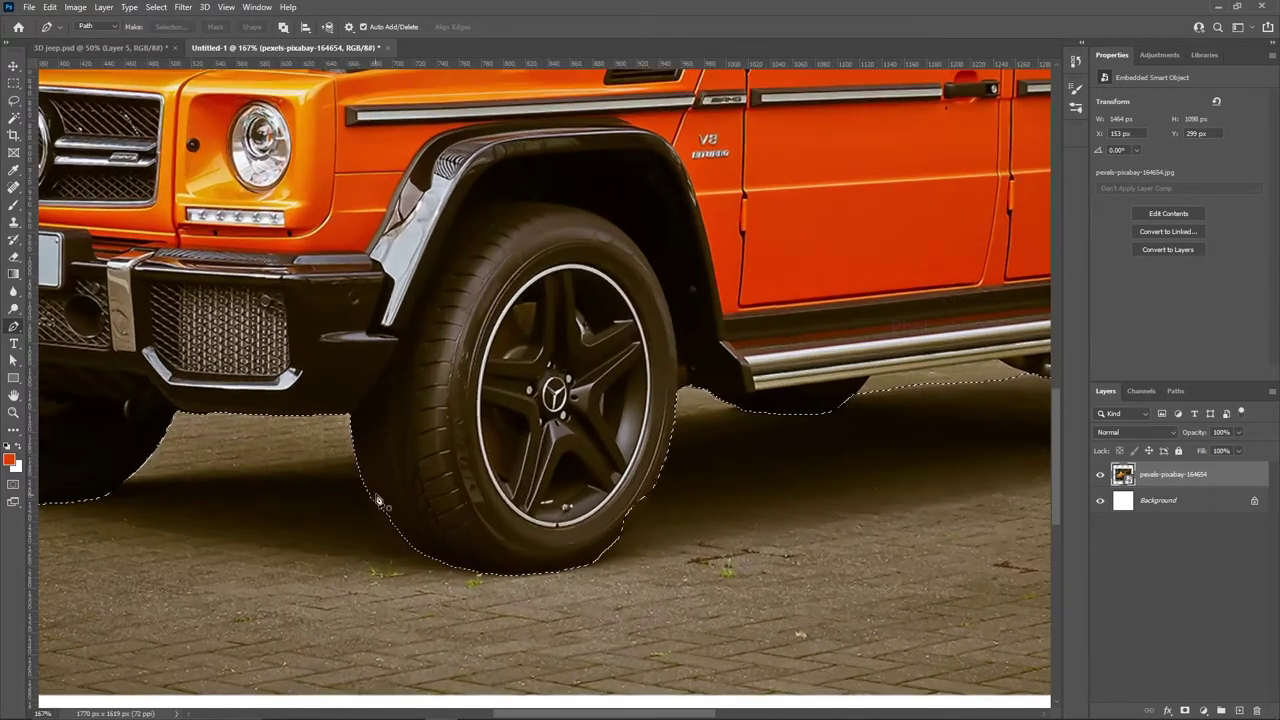
left_click(356, 461)
left_click(398, 553)
left_click(471, 571)
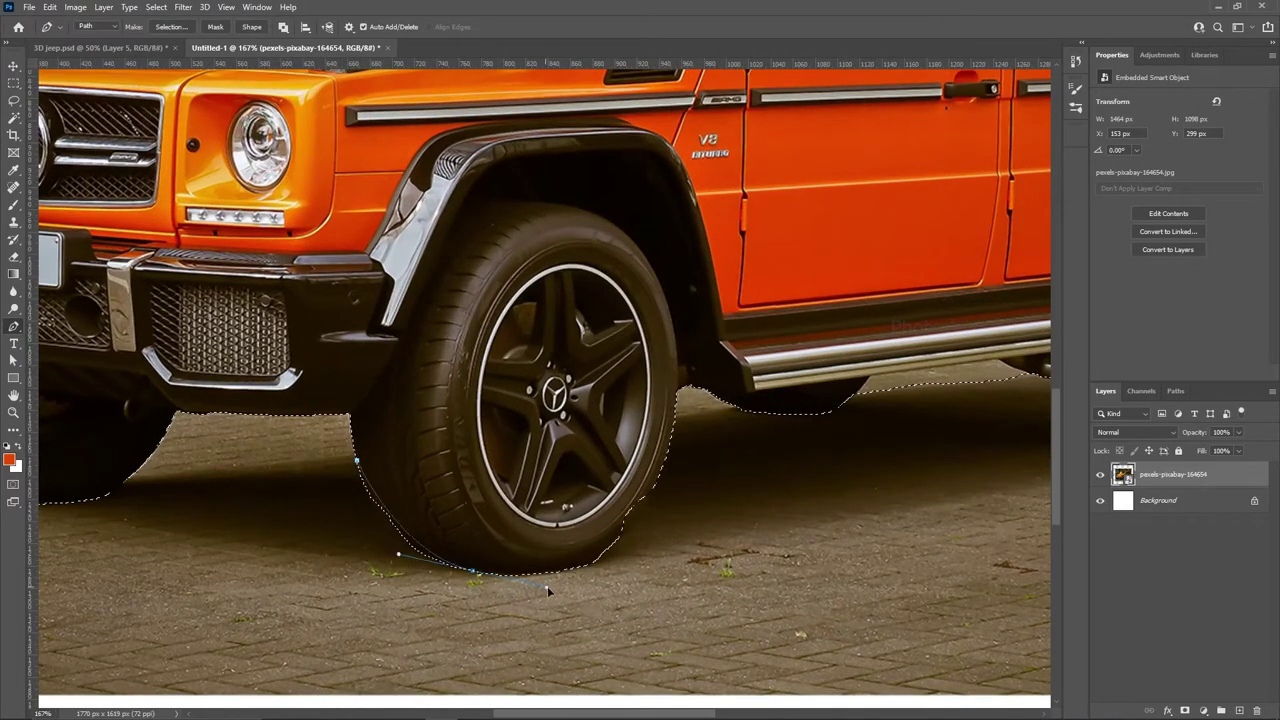
left_click(637, 516)
left_click(665, 472)
left_click(674, 410)
left_click(356, 461)
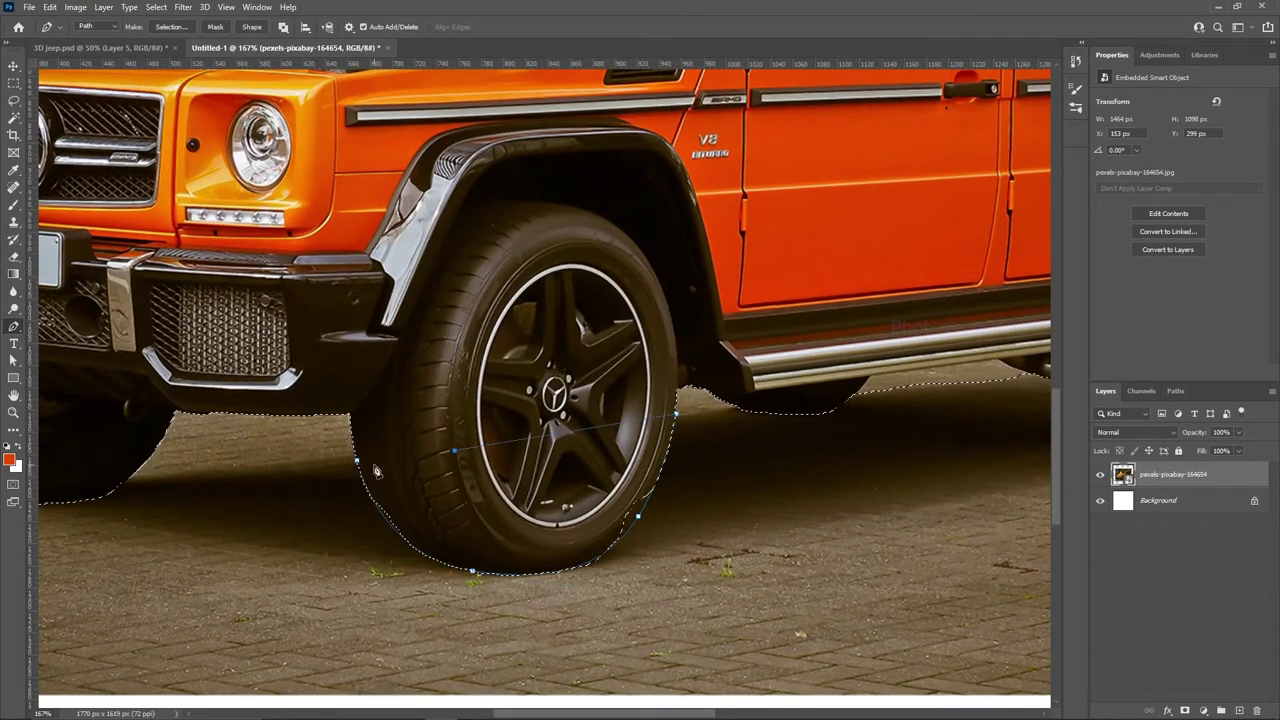
left_click(170, 27)
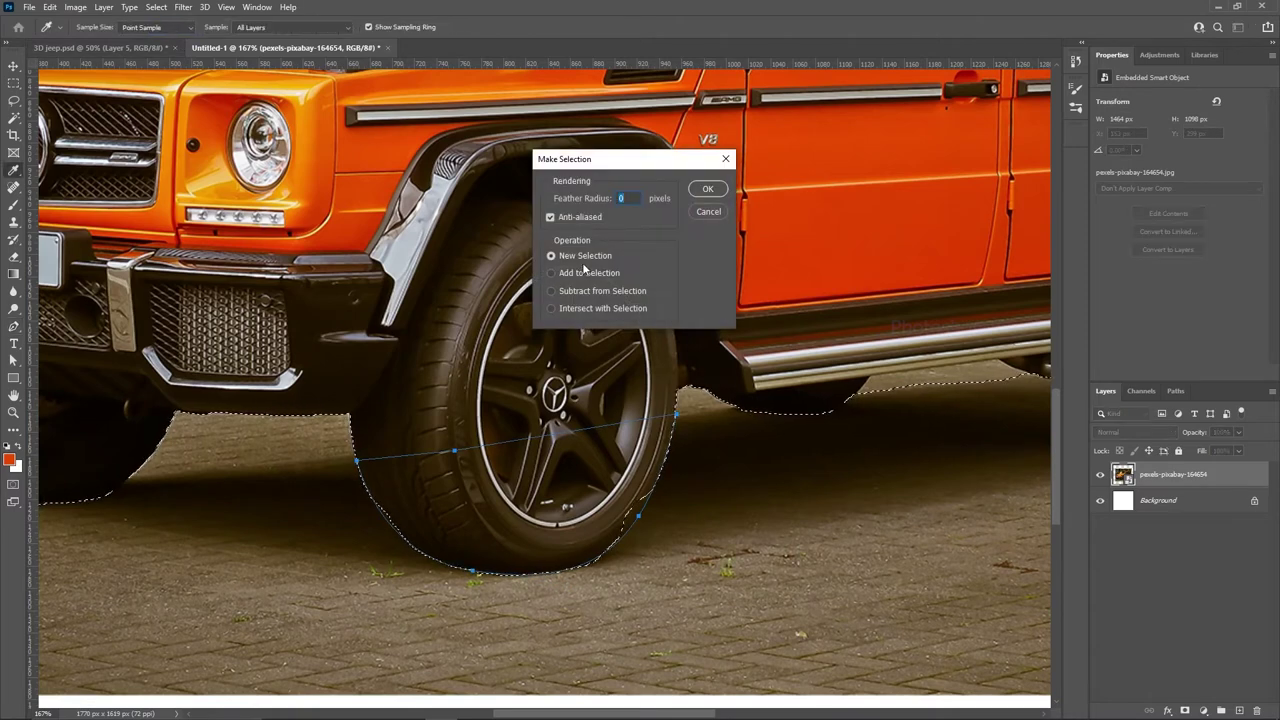
left_click(562, 273)
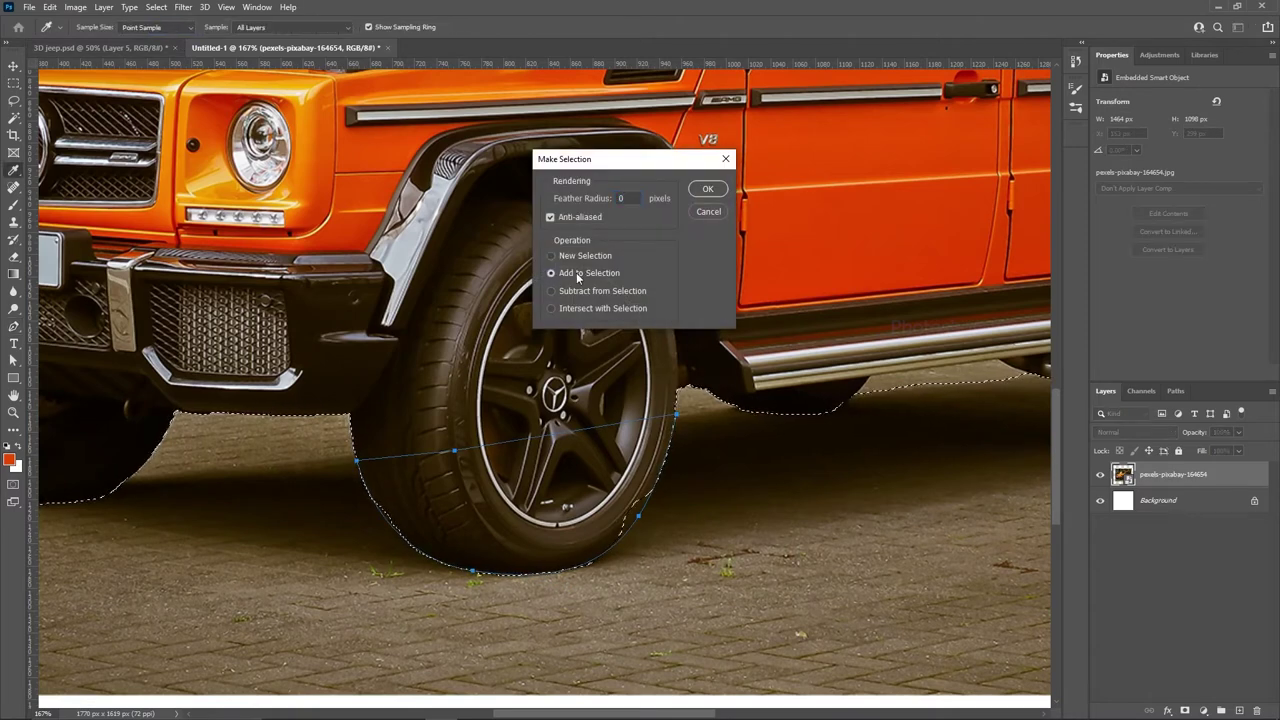
left_click(706, 189)
Outline the ground gap under the car body and subtract it from the selection
left_click_drag(863, 409, 251, 486)
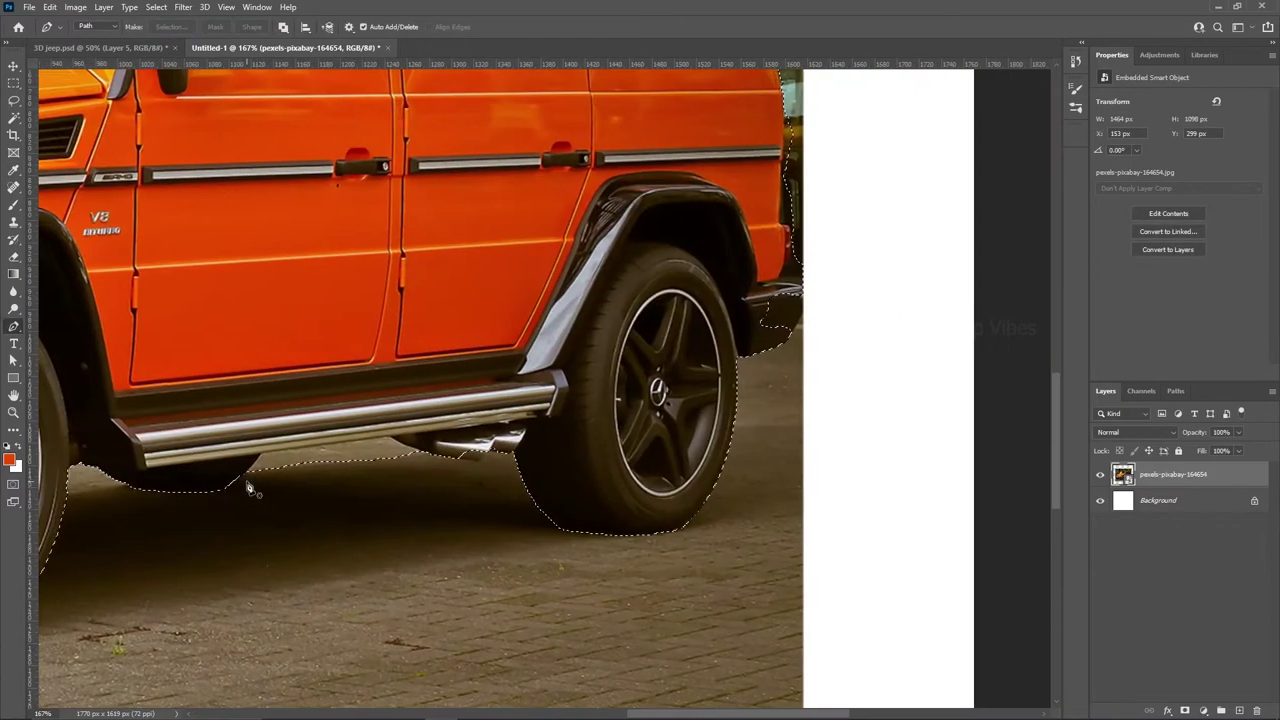
left_click(246, 477)
left_click(390, 437)
left_click(428, 453)
left_click(422, 496)
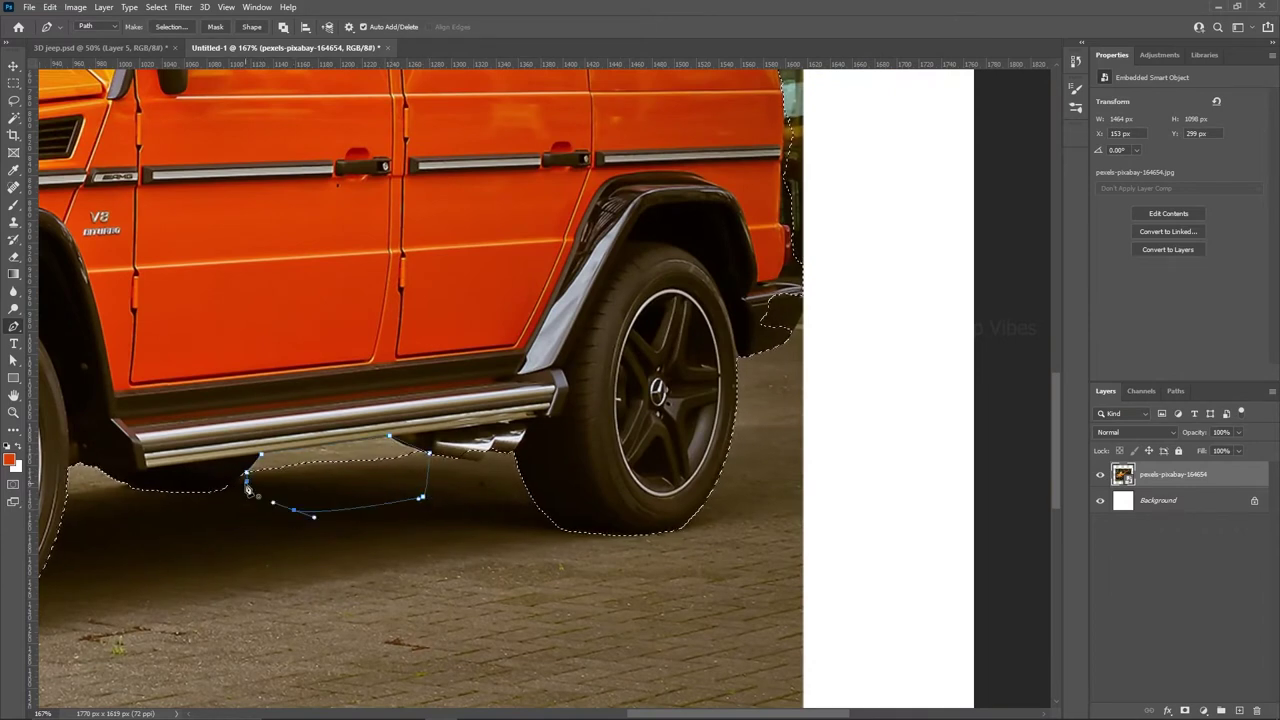
left_click(293, 509)
left_click(246, 477)
left_click(170, 27)
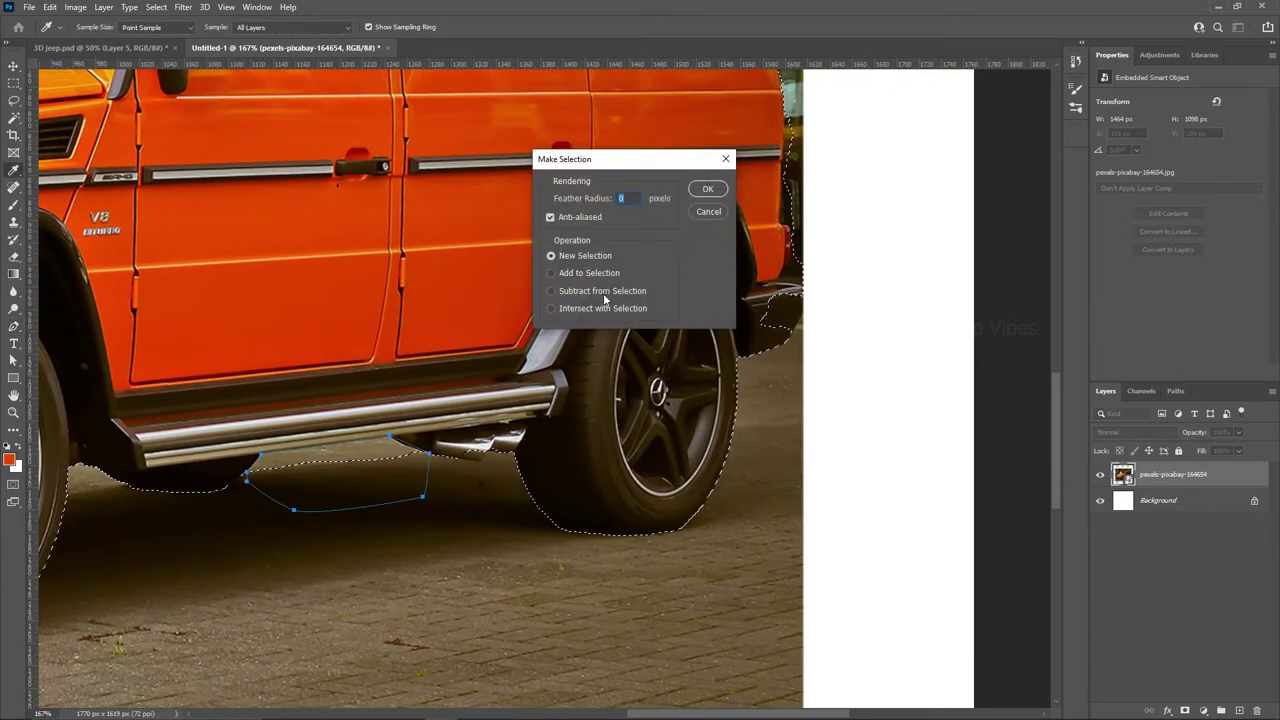
left_click(565, 292)
left_click(707, 189)
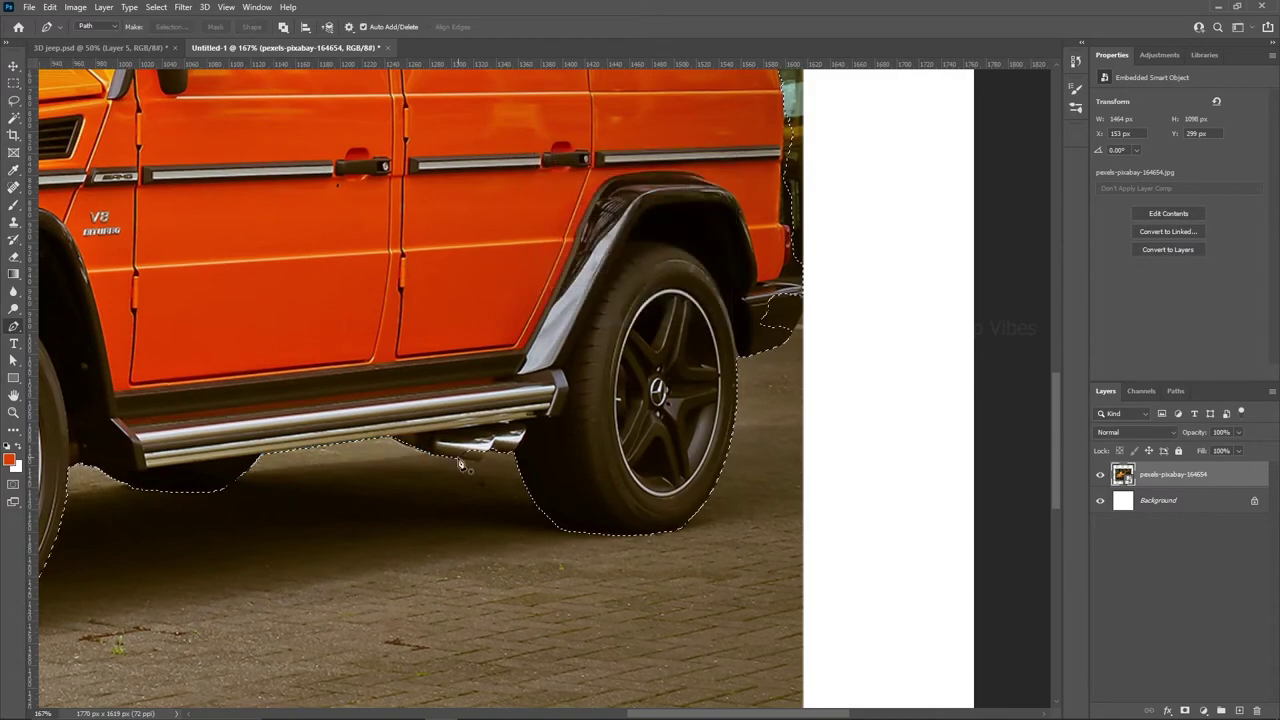
Add the jeep's roof area to the selection
left_click_drag(806, 258, 720, 486)
left_click(705, 189)
scroll(400, 380, "up", 5)
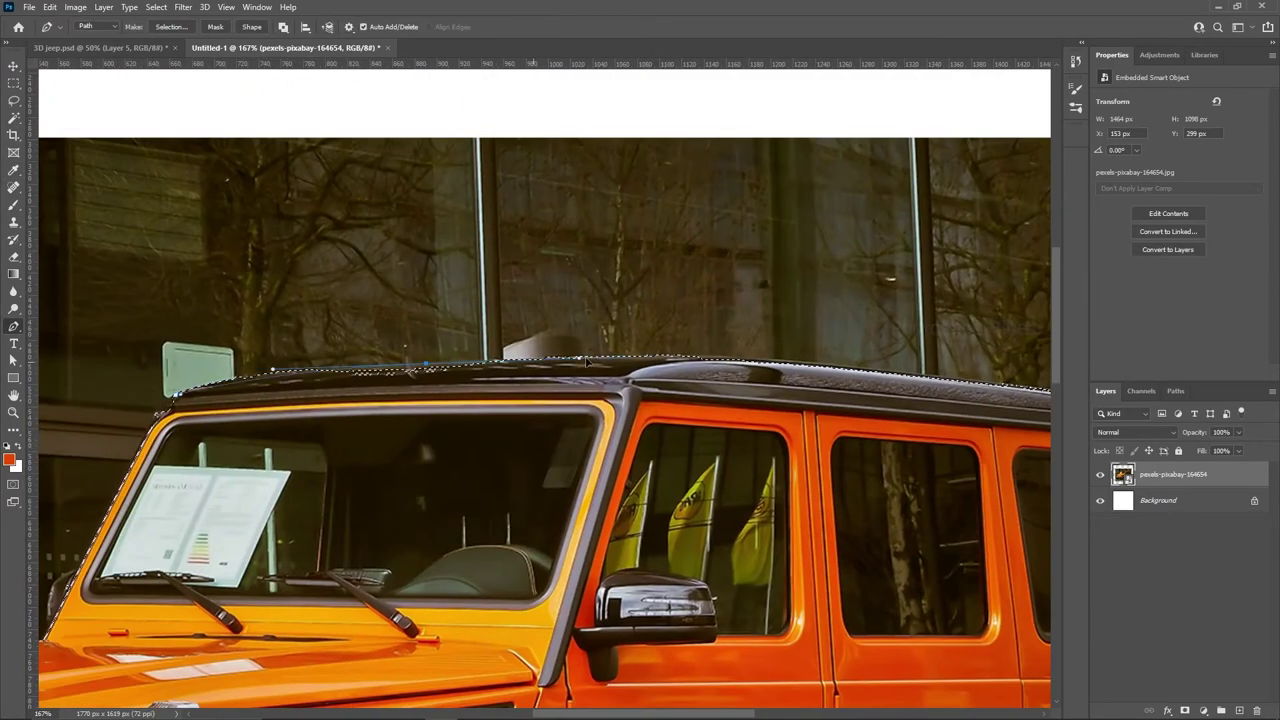
right_click(585, 362)
left_click(707, 189)
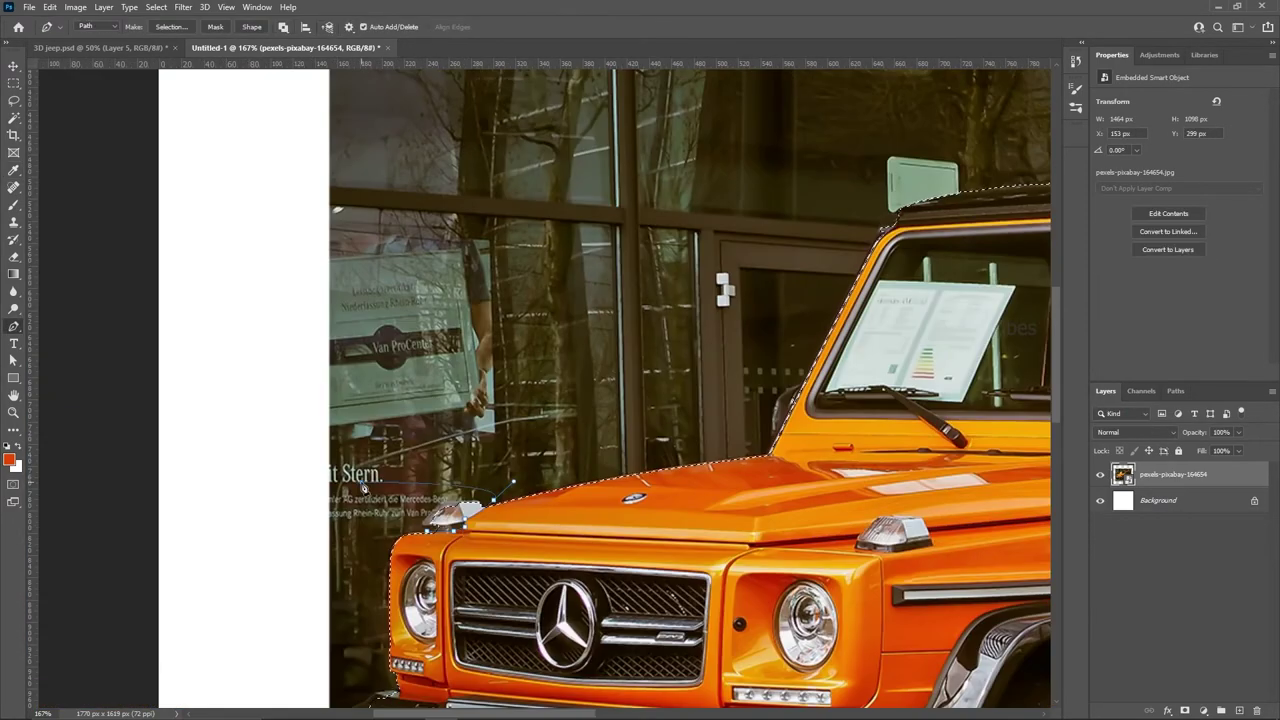
Add the front bumper outline to the selection and zoom out to the full canvas
left_click(305, 430)
right_click(490, 180)
left_click(556, 273)
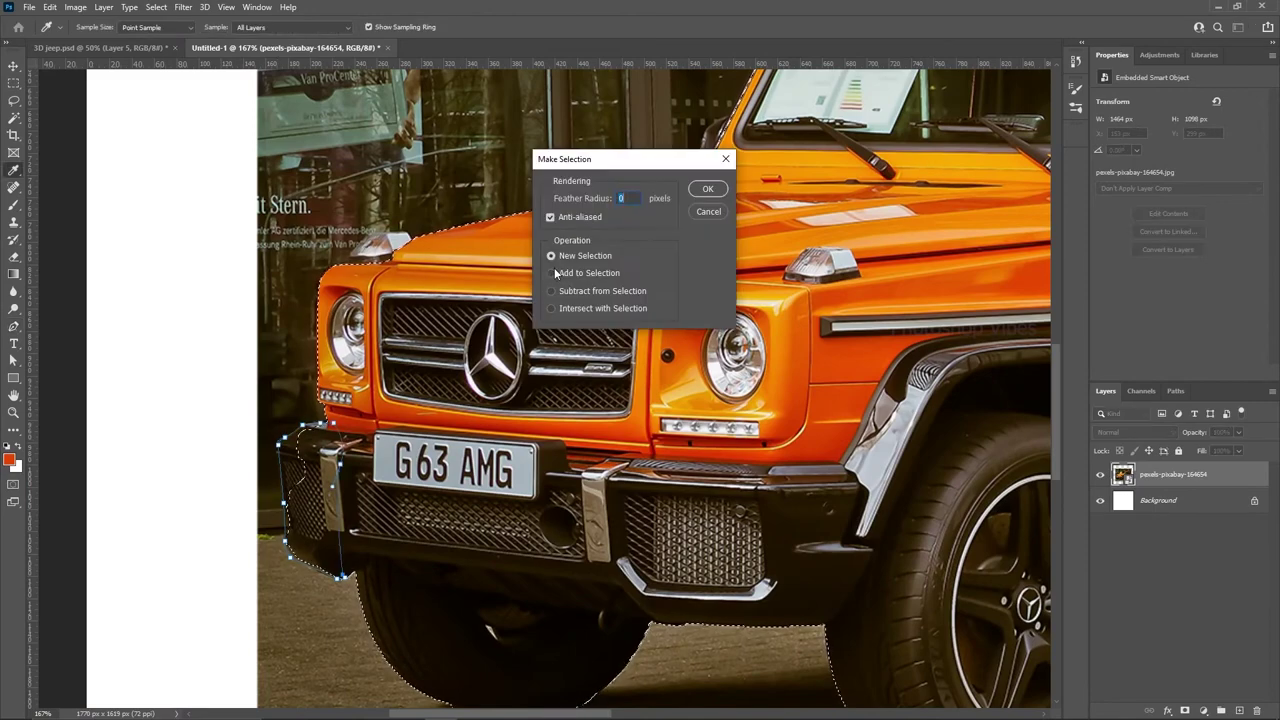
left_click(707, 189)
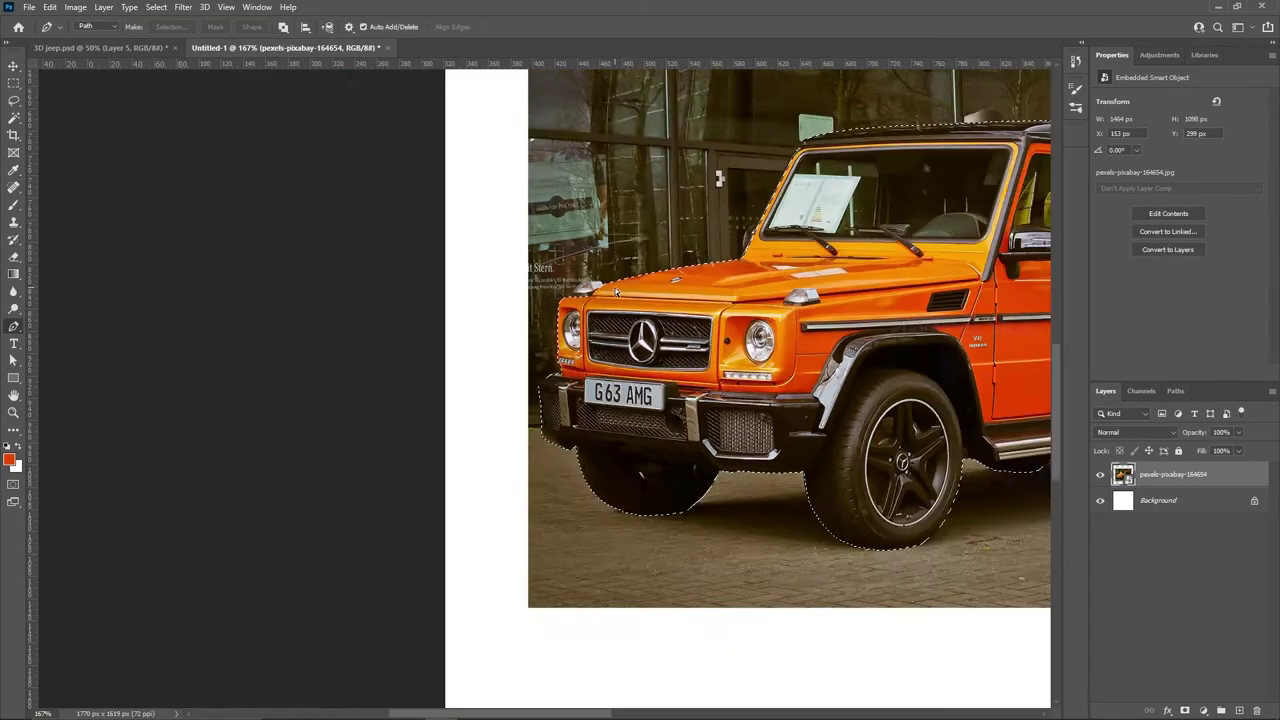
key("ctrl+0")
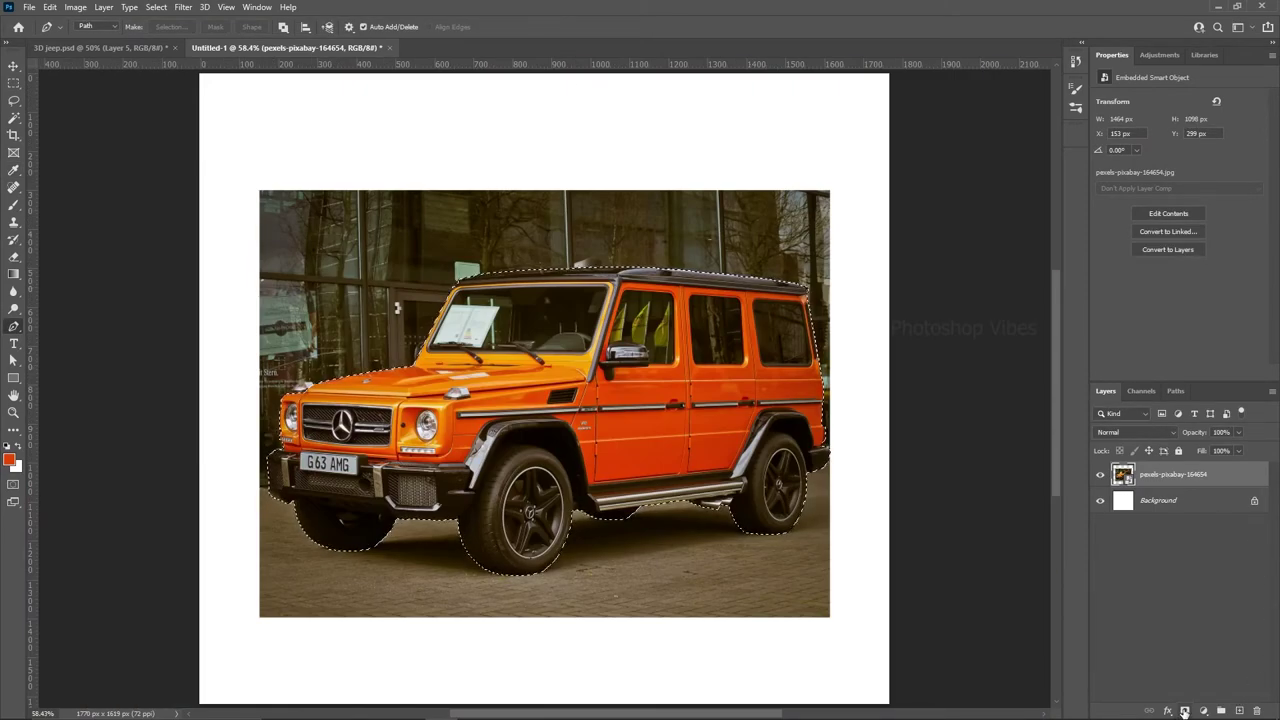
Add a layer mask from the selection to hide the photo's background
left_click(1184, 711)
key("v")
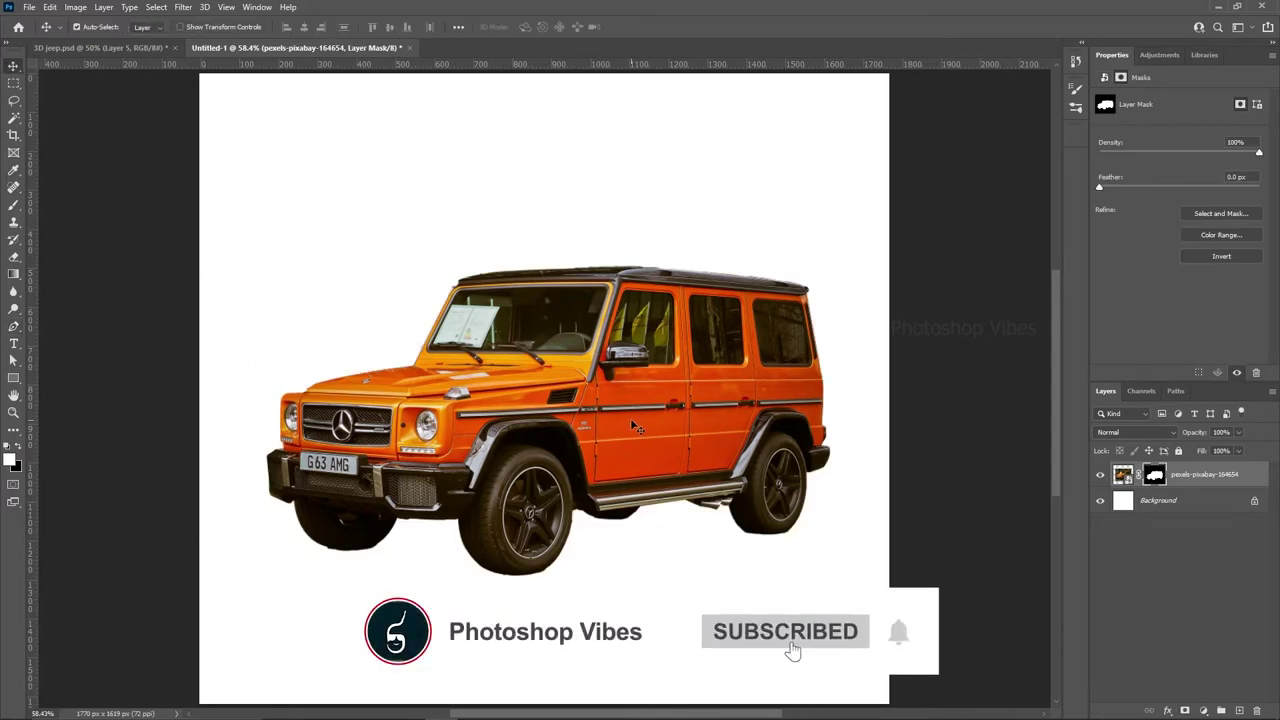
scroll(415, 254, "up", 5)
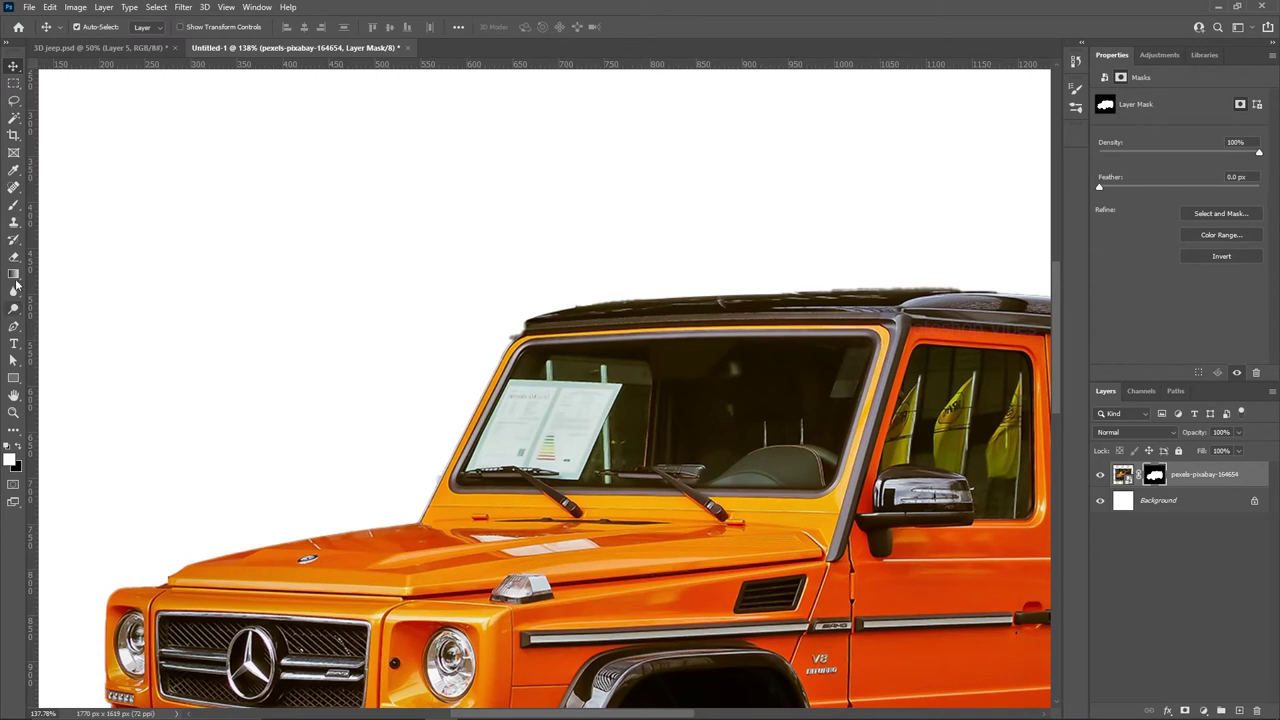
Touch up the mask edges around the roof with a size-30 eraser brush
left_click(15, 208)
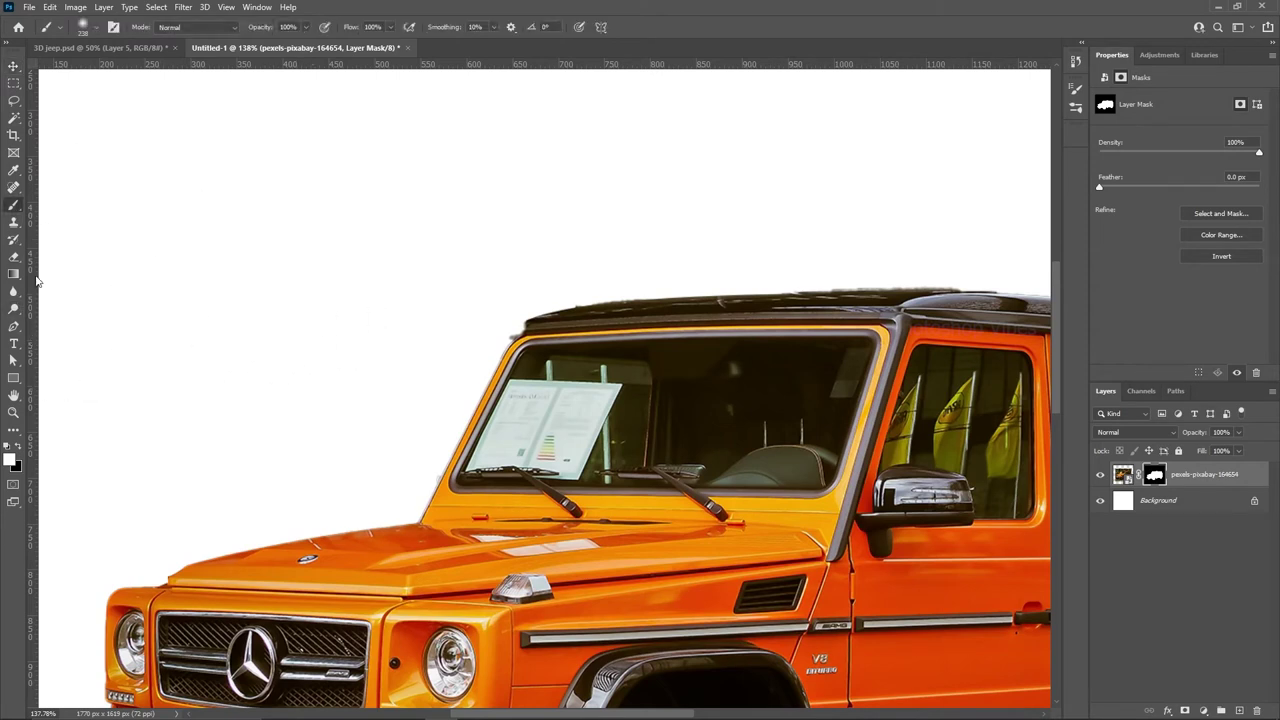
left_click(12, 258)
right_click(12, 258)
left_click(60, 256)
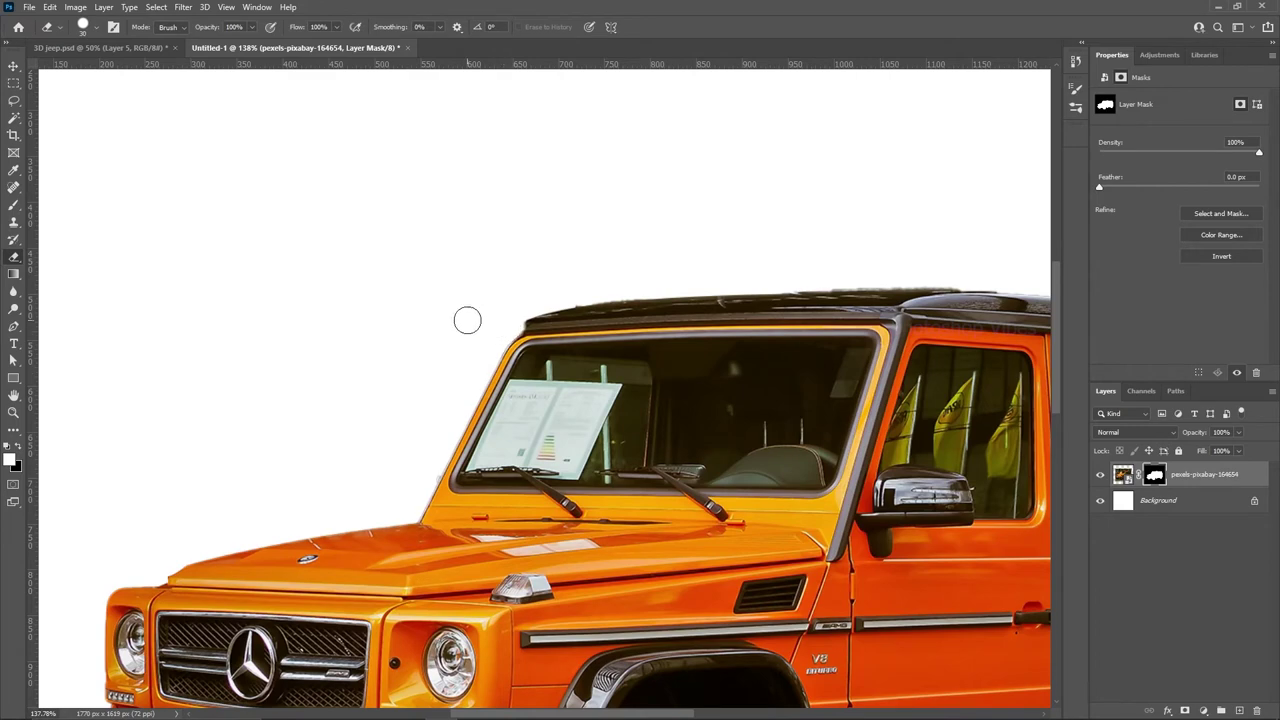
scroll(436, 399, "down", 3)
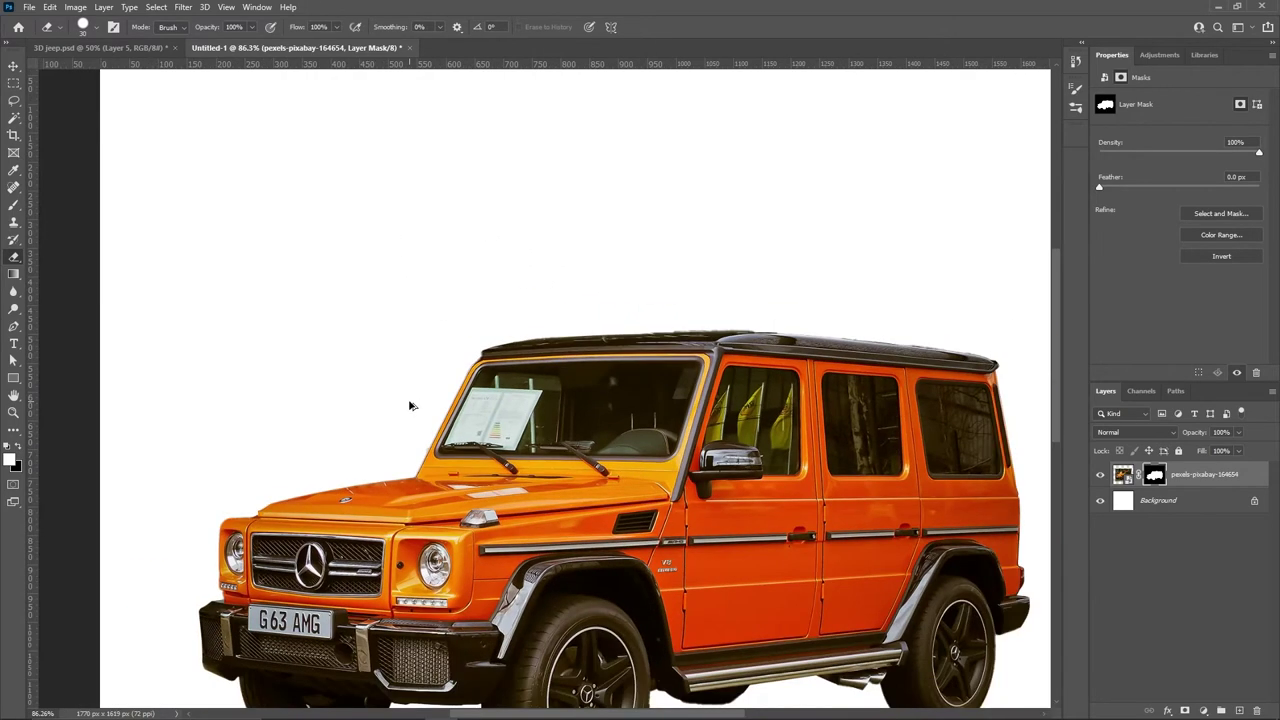
scroll(648, 302, "up", 3)
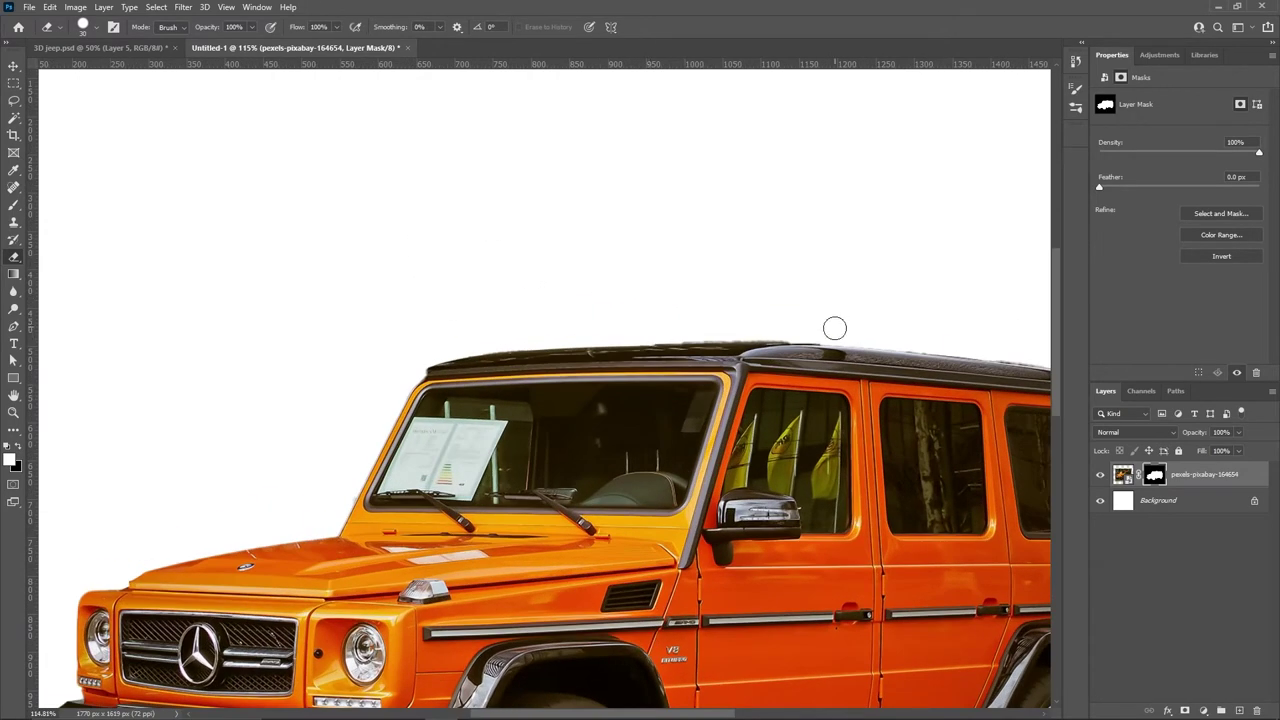
scroll(690, 360, "down", 3)
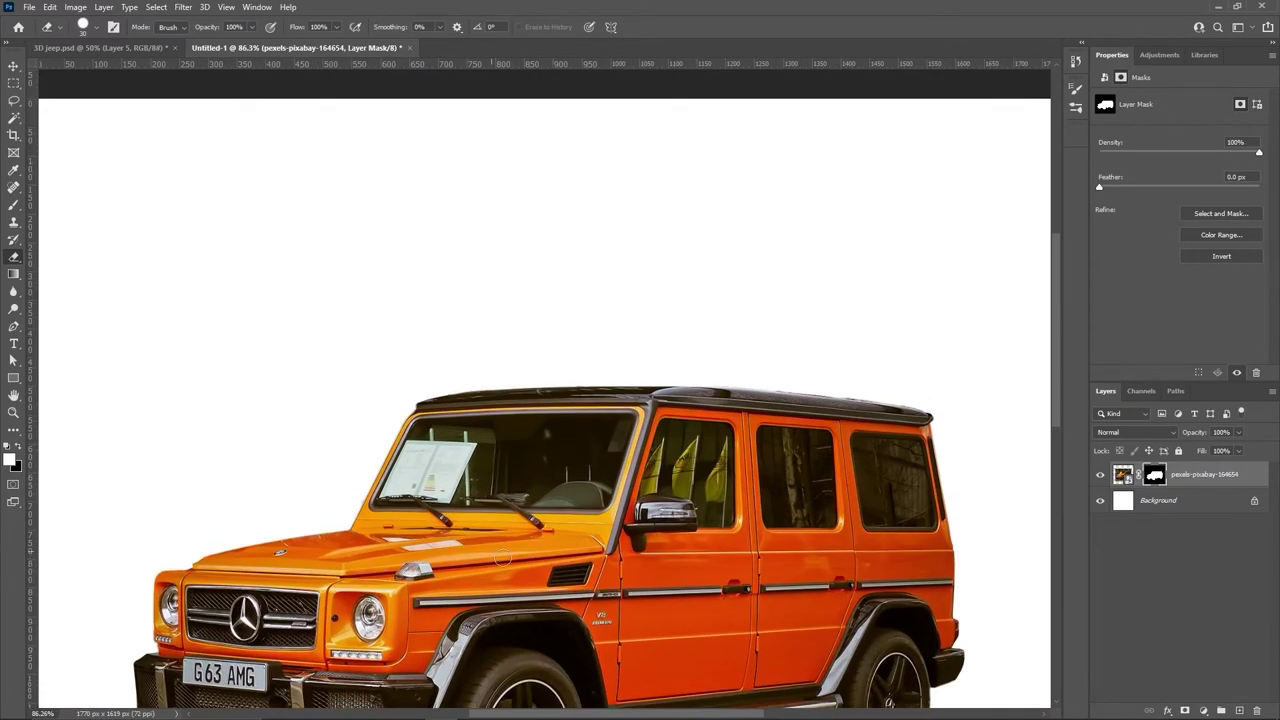
scroll(541, 390, "up", 2)
scroll(541, 390, "up", 1)
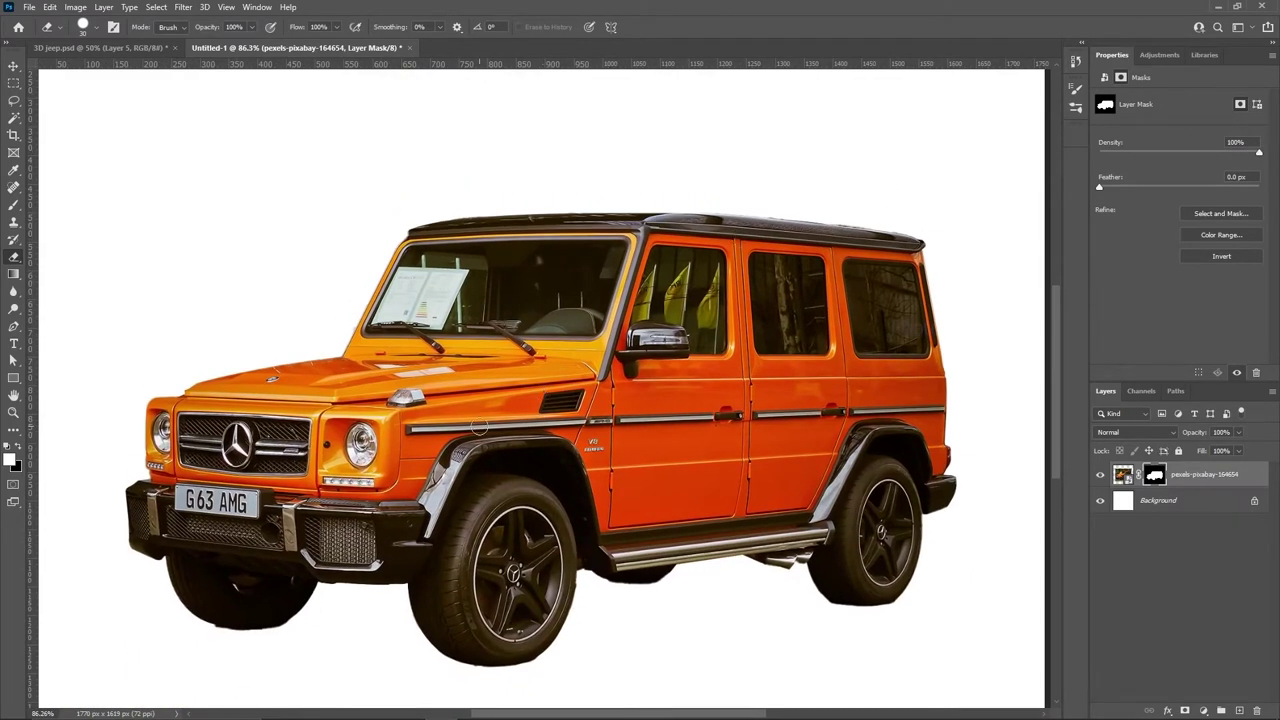
key("v")
scroll(490, 440, "down", 1)
scroll(505, 468, "down", 2)
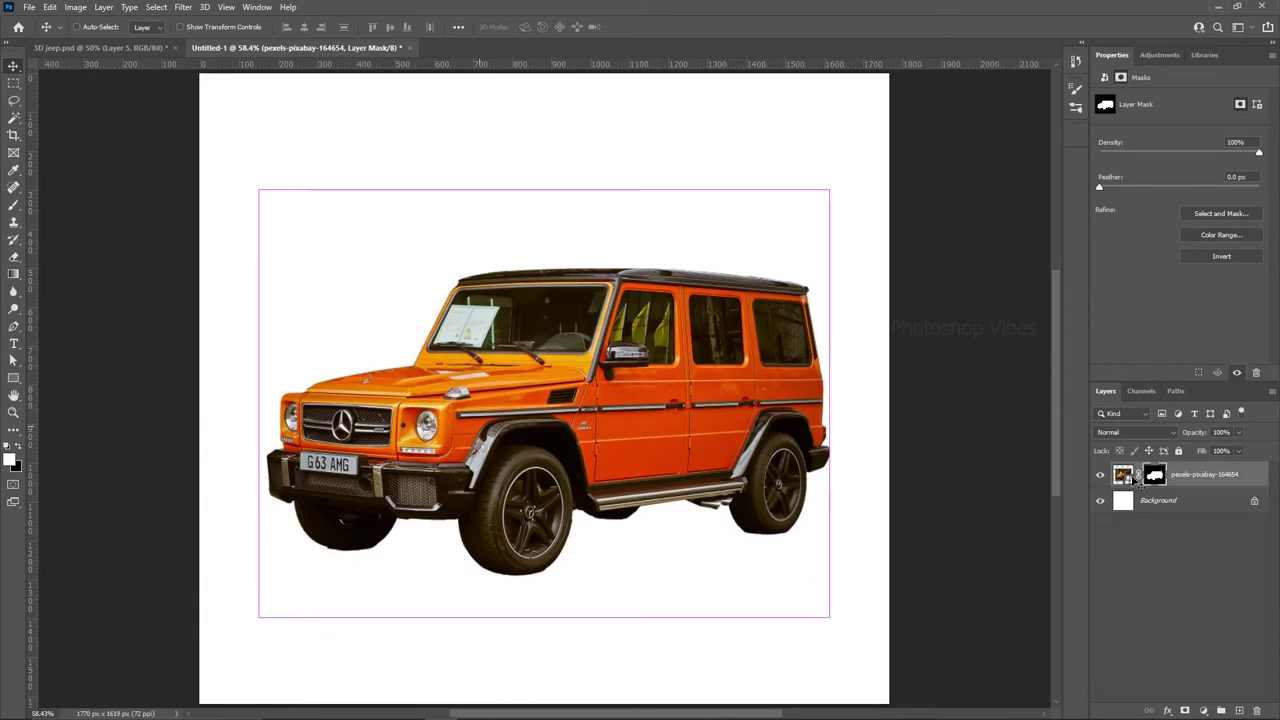
Sample the car door's orange as the foreground colour with the Eyedropper
left_click(1131, 478)
left_click(1183, 500)
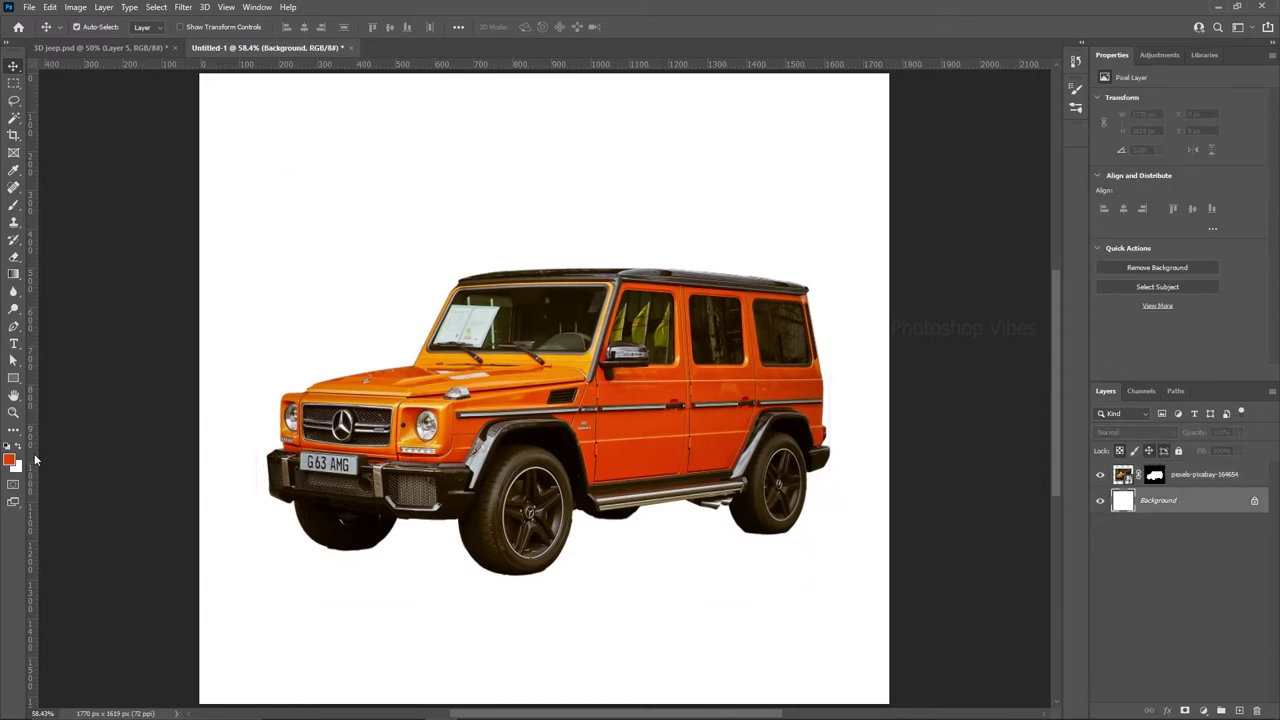
left_click(633, 437)
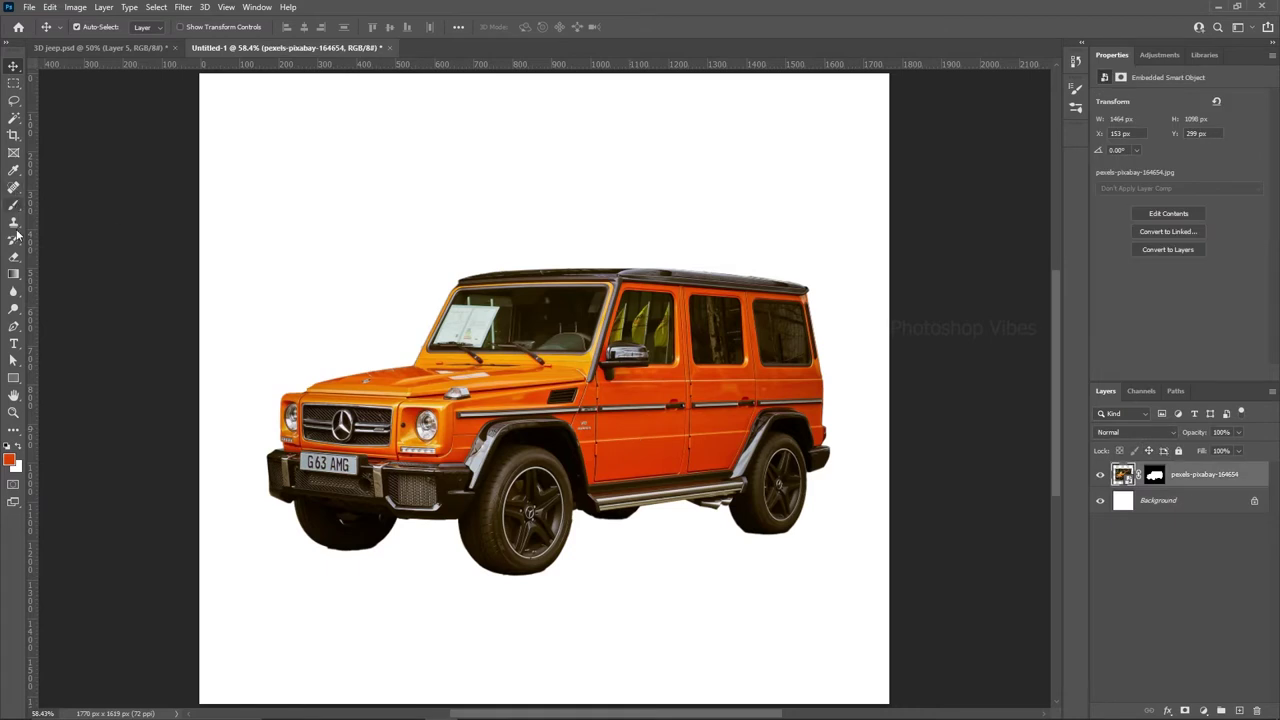
left_click(17, 172)
left_click_drag(675, 449, 651, 370)
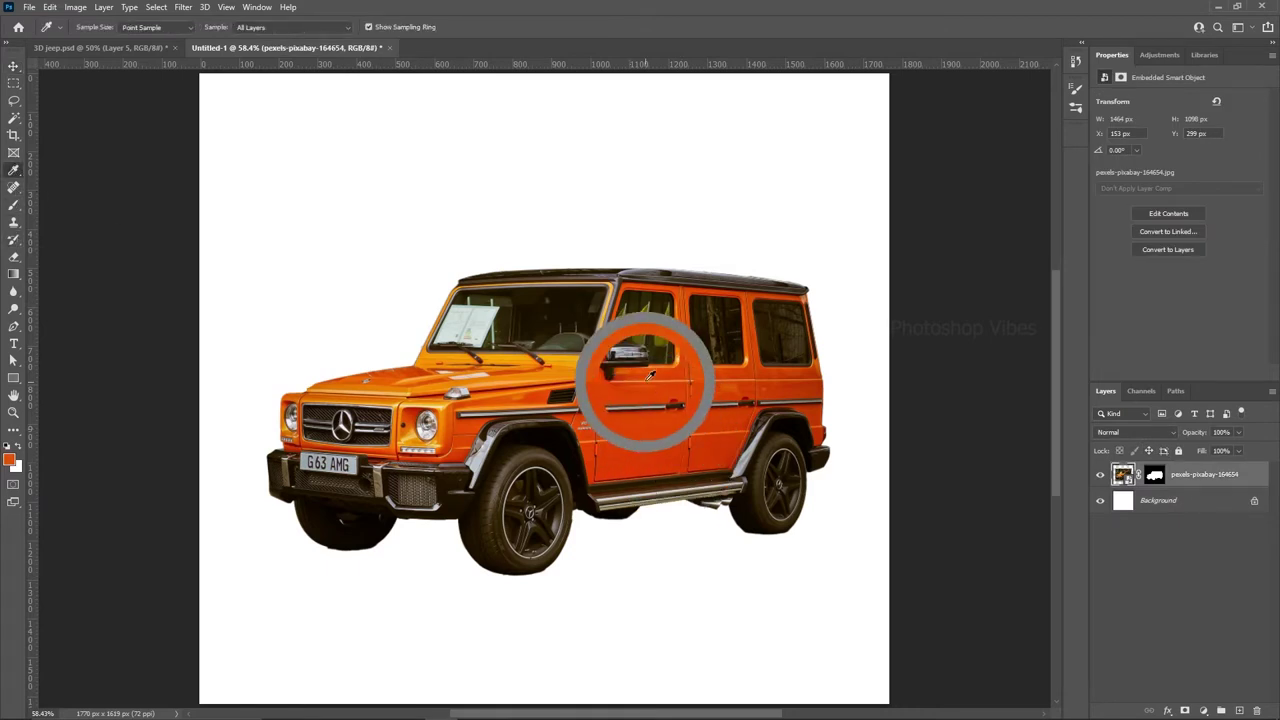
Add a new layer above Background and fill it with the sampled orange foreground colour
left_click(50, 7)
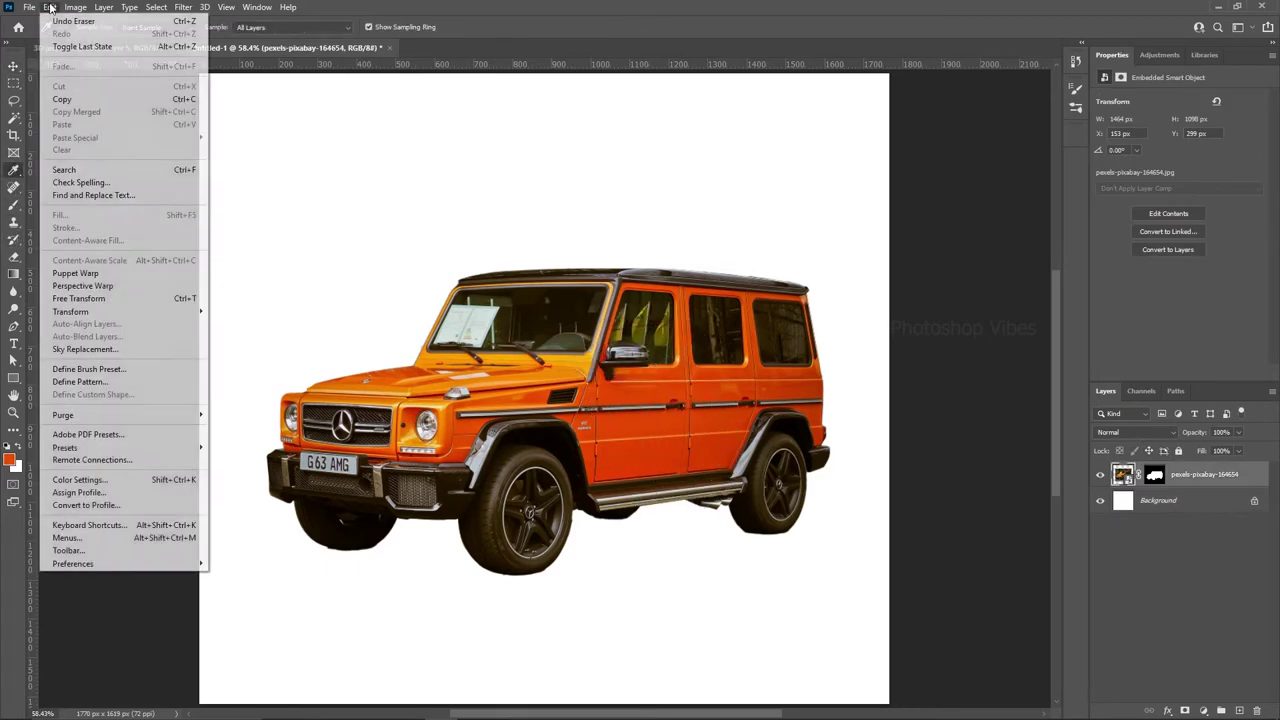
left_click(1176, 503)
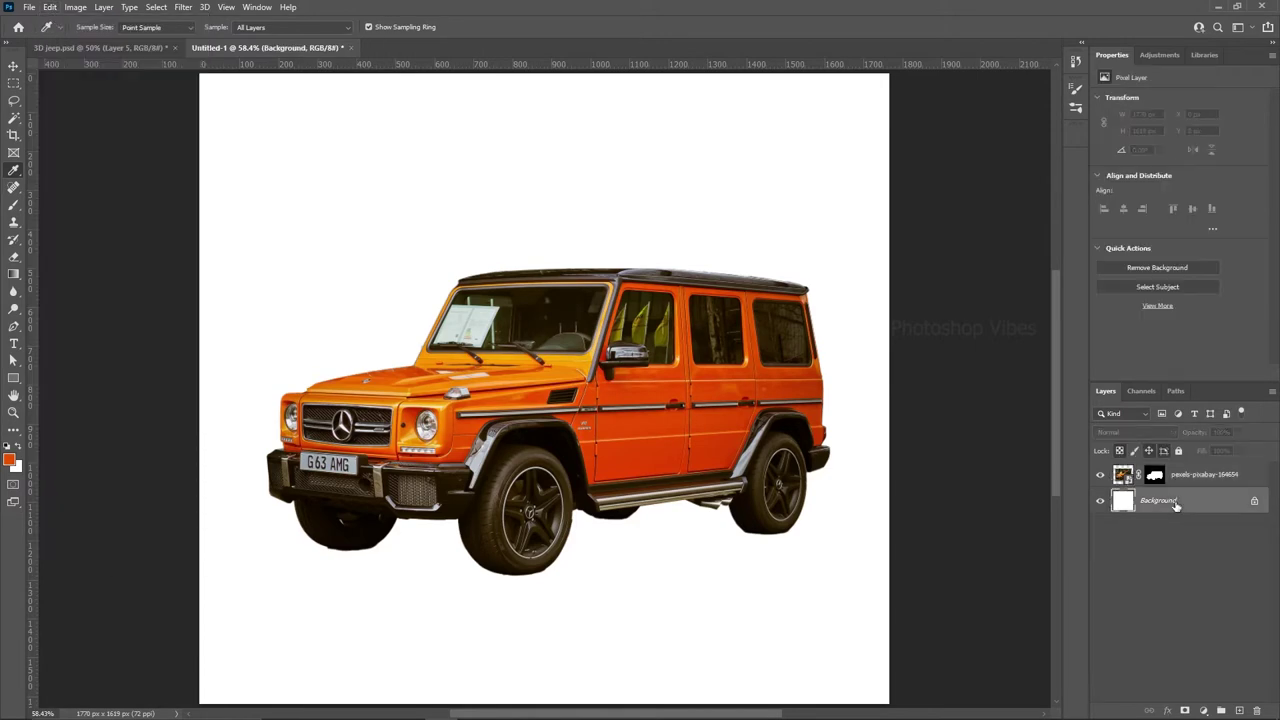
left_click(1240, 711)
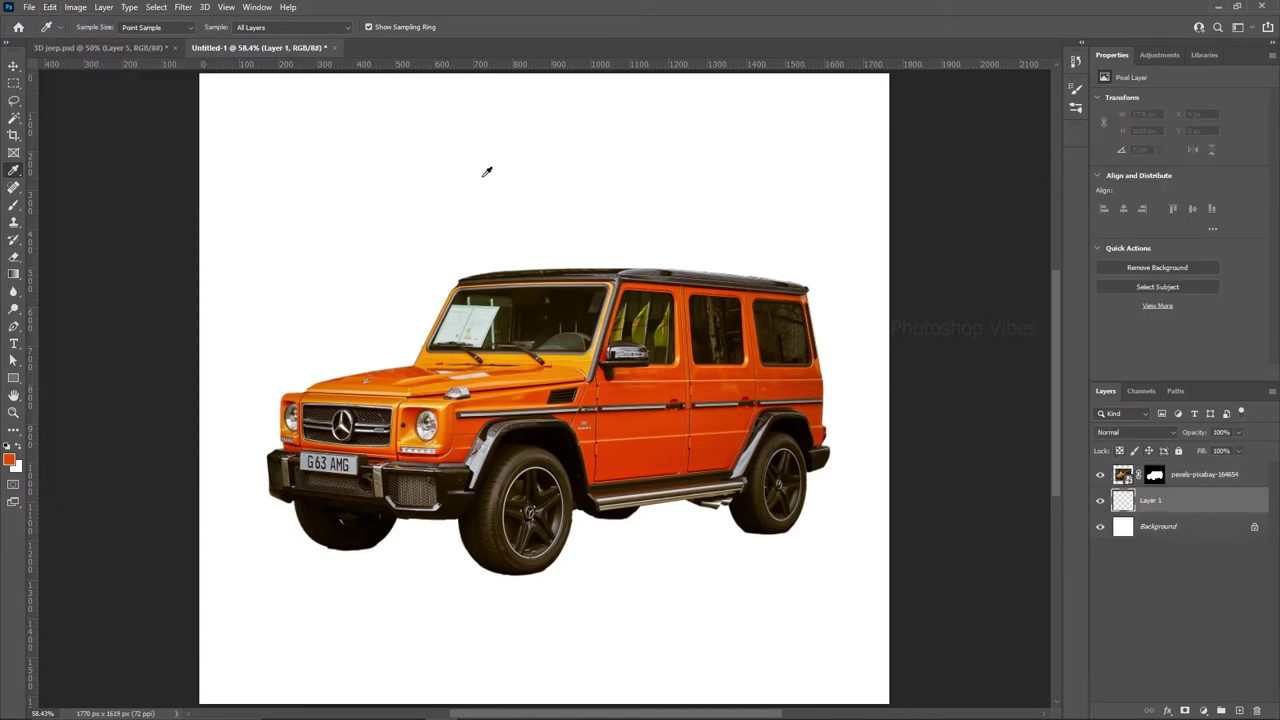
left_click(50, 7)
left_click(70, 211)
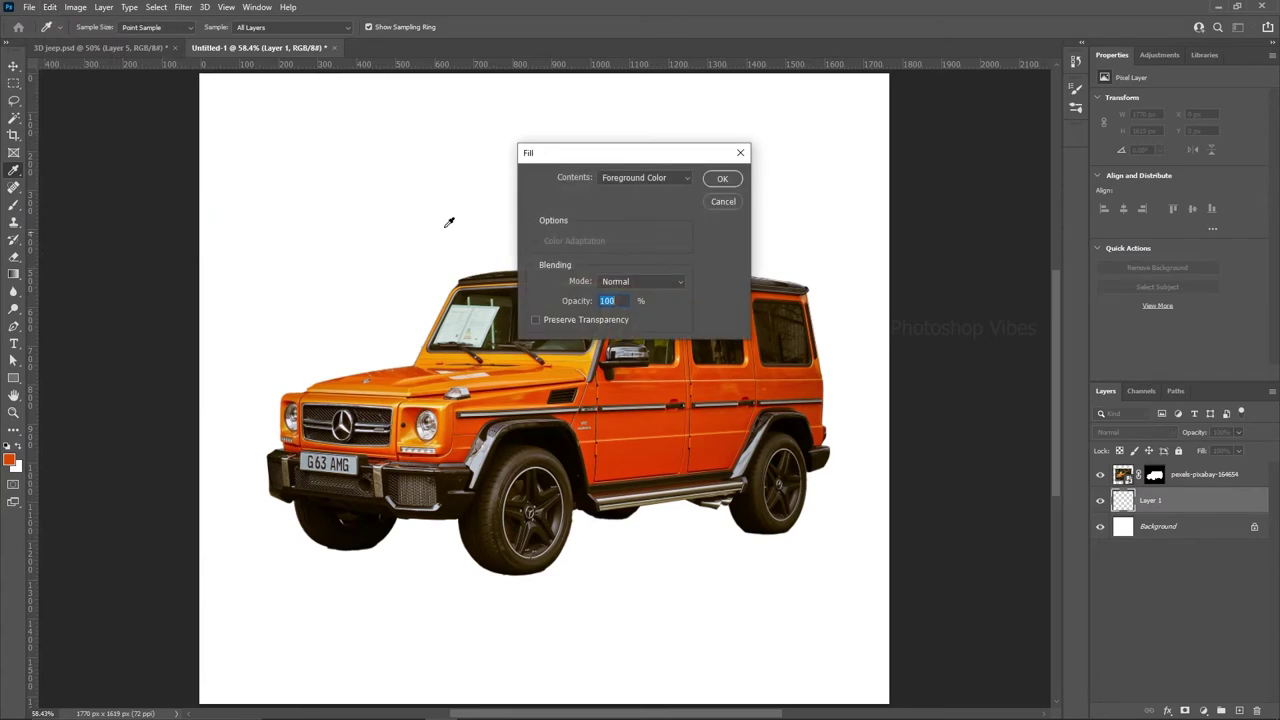
left_click(619, 178)
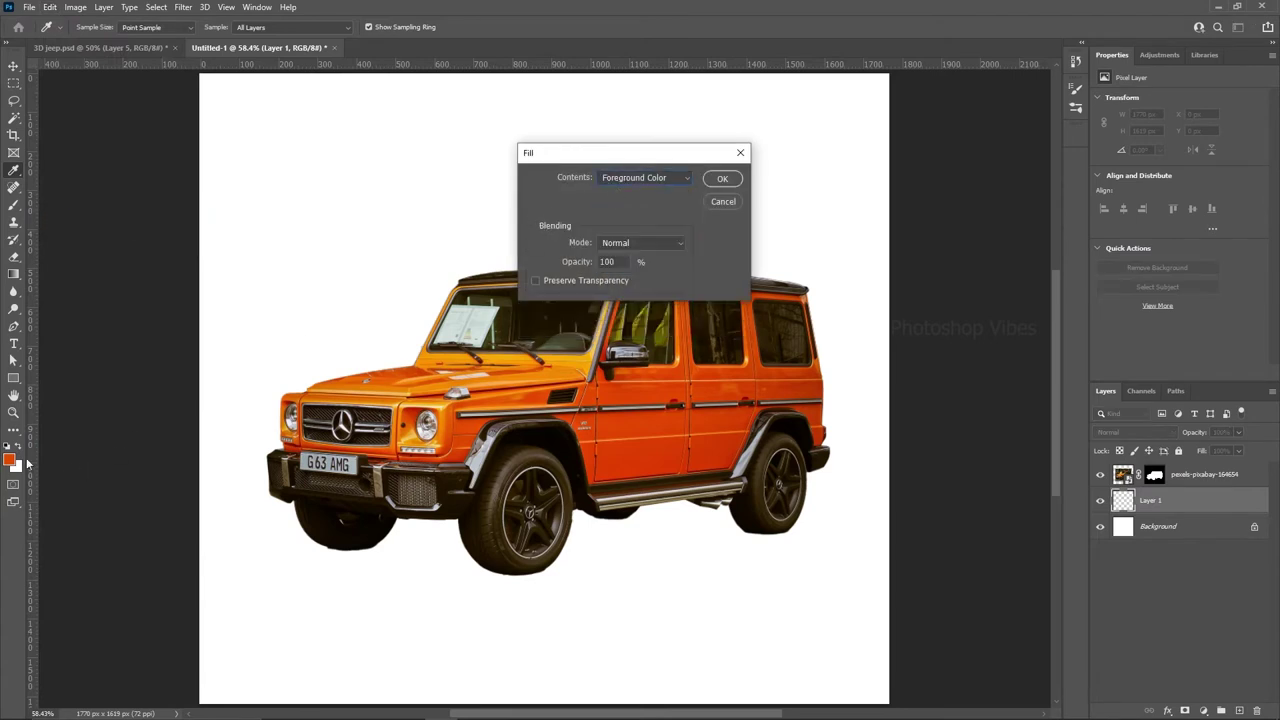
left_click(721, 180)
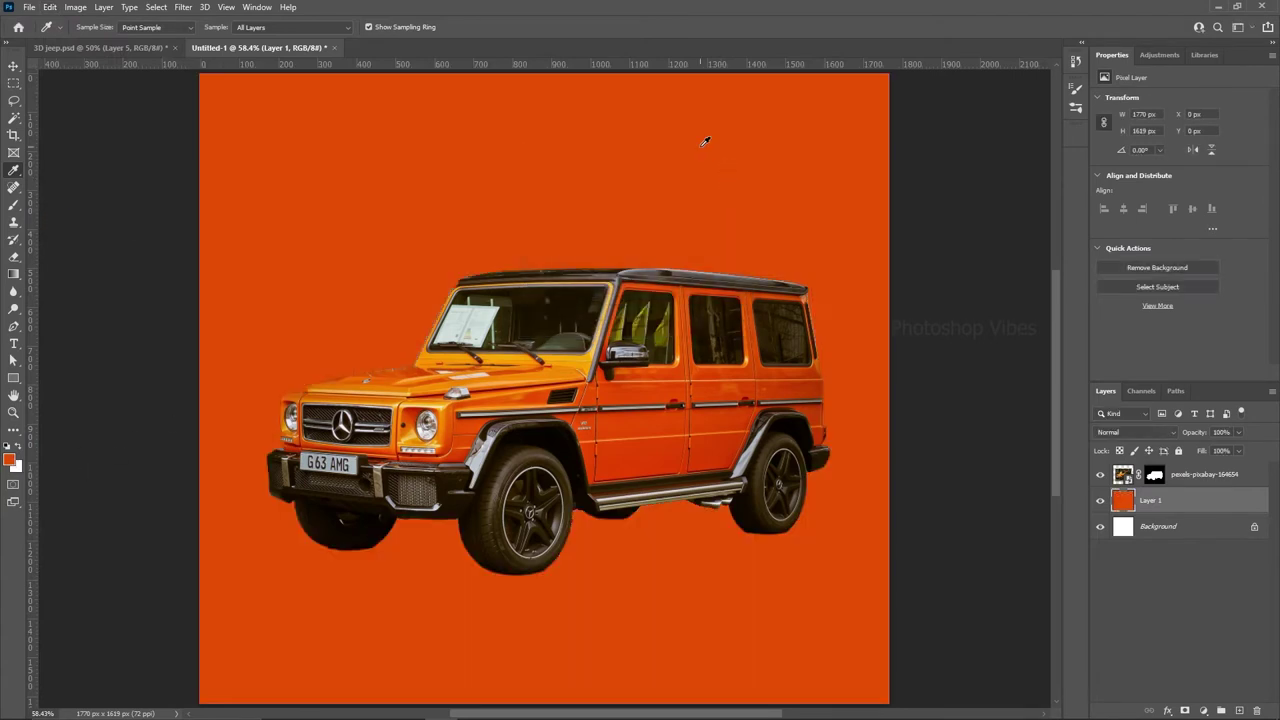
Draw a white-filled 557 × 1040 px rectangle over the jeep's rear
key("v")
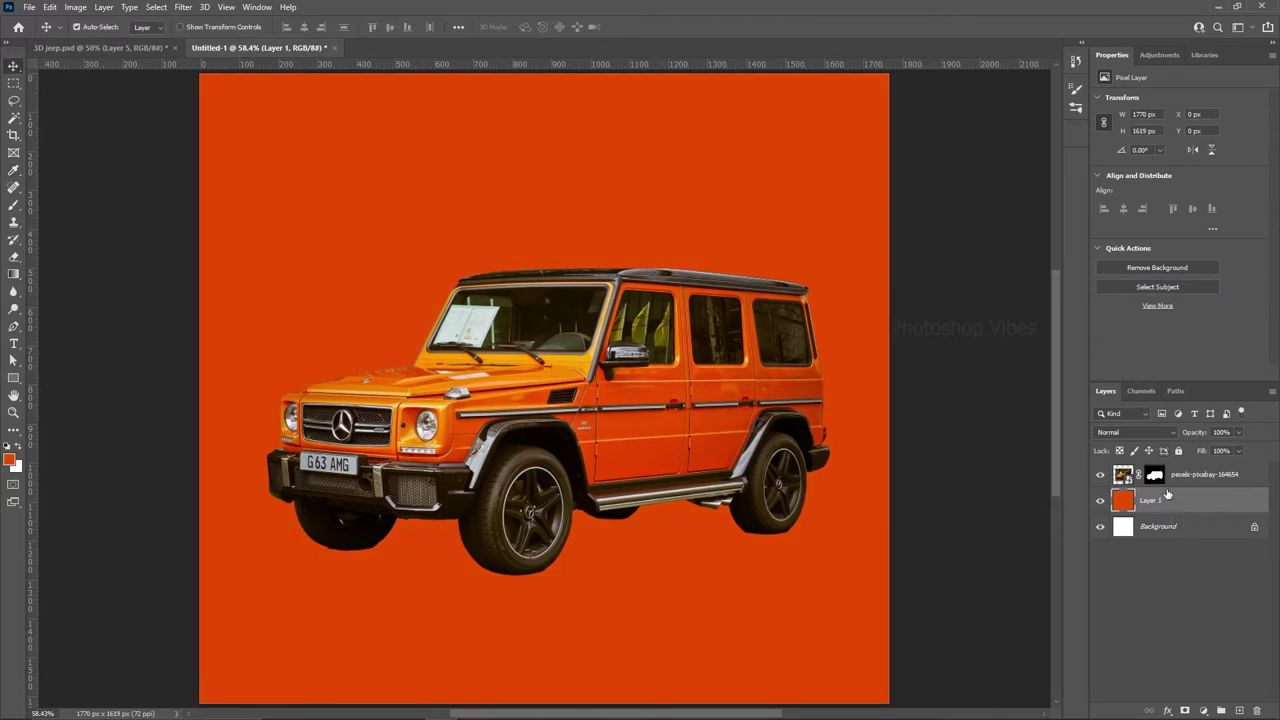
right_click(14, 378)
left_click(56, 378)
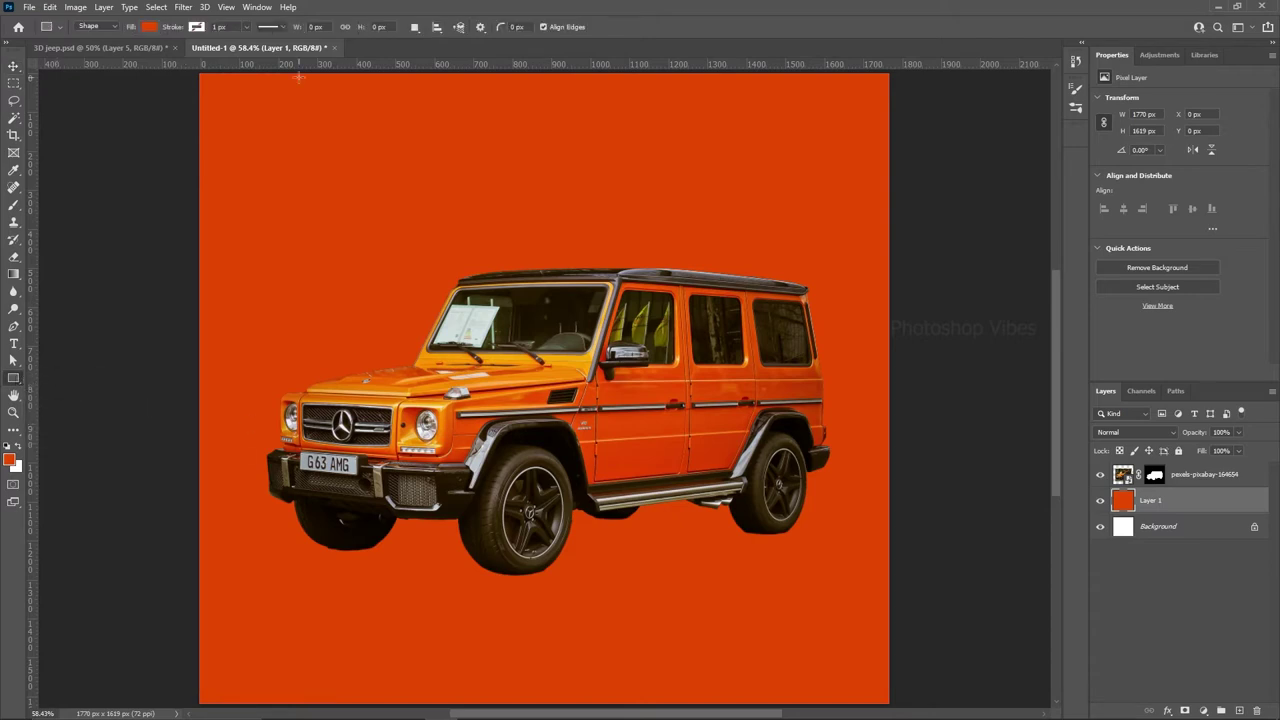
left_click(147, 27)
left_click(104, 97)
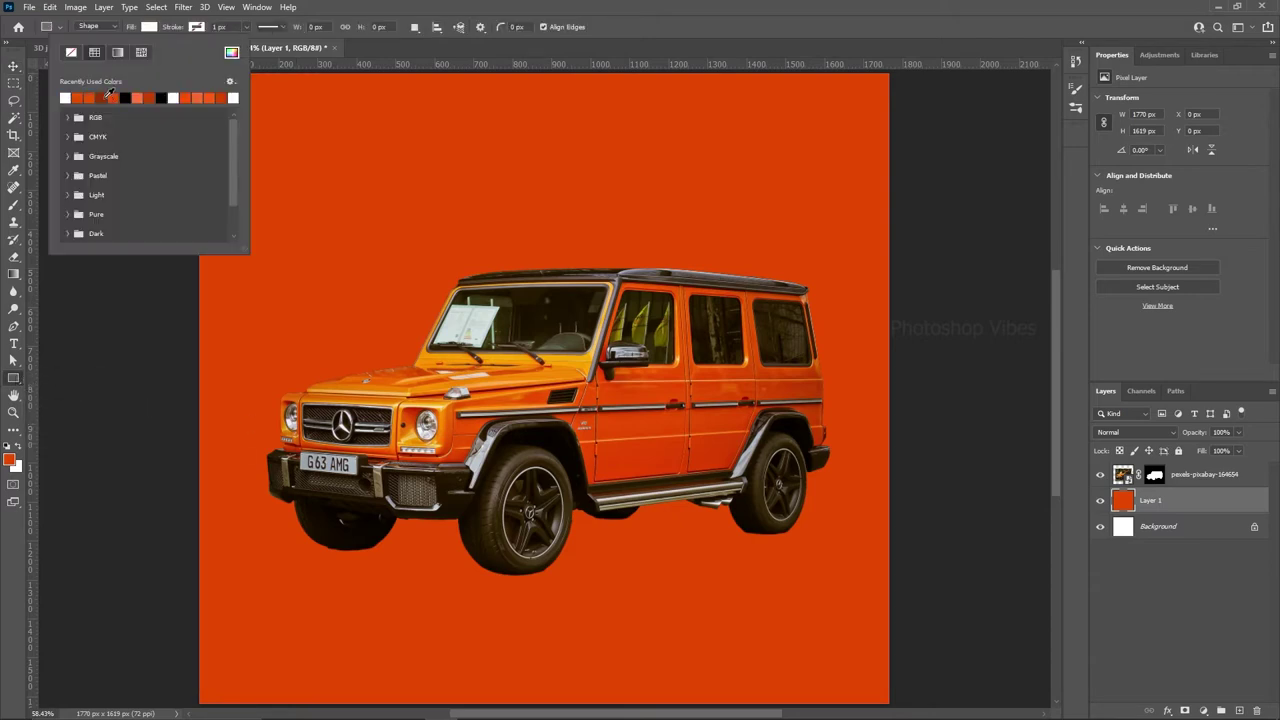
left_click(235, 28)
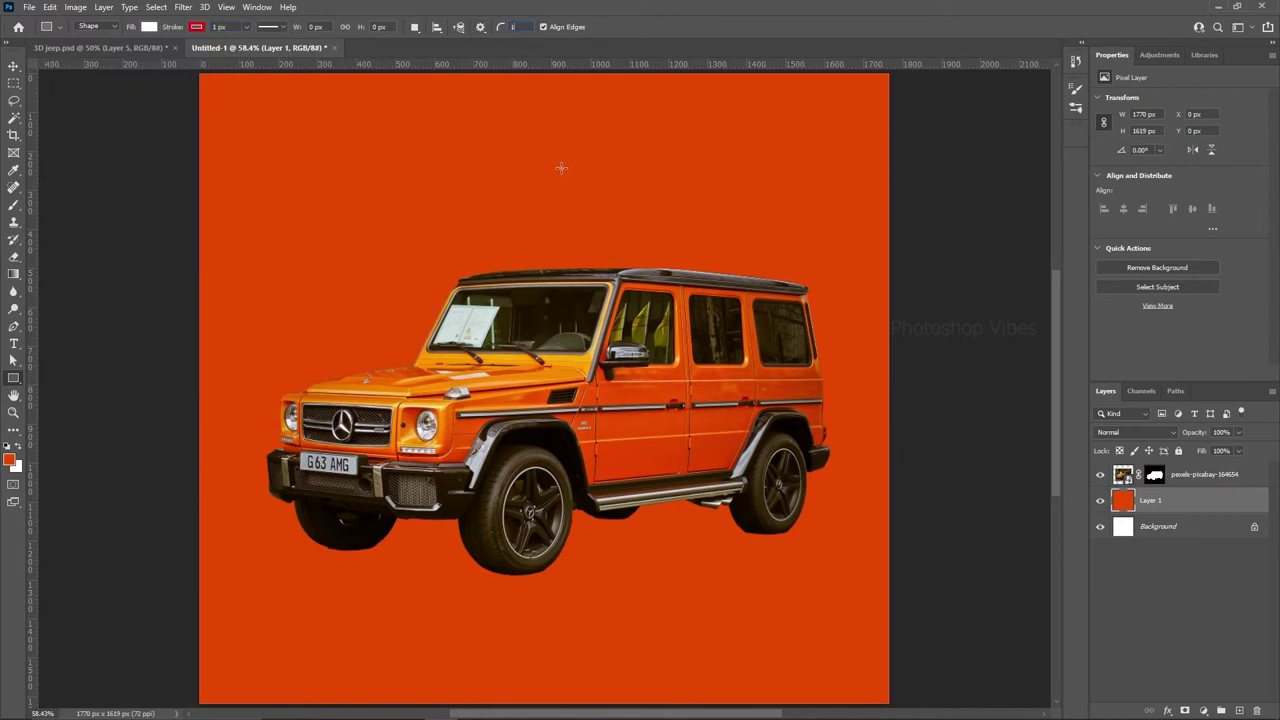
left_click_drag(562, 155, 779, 559)
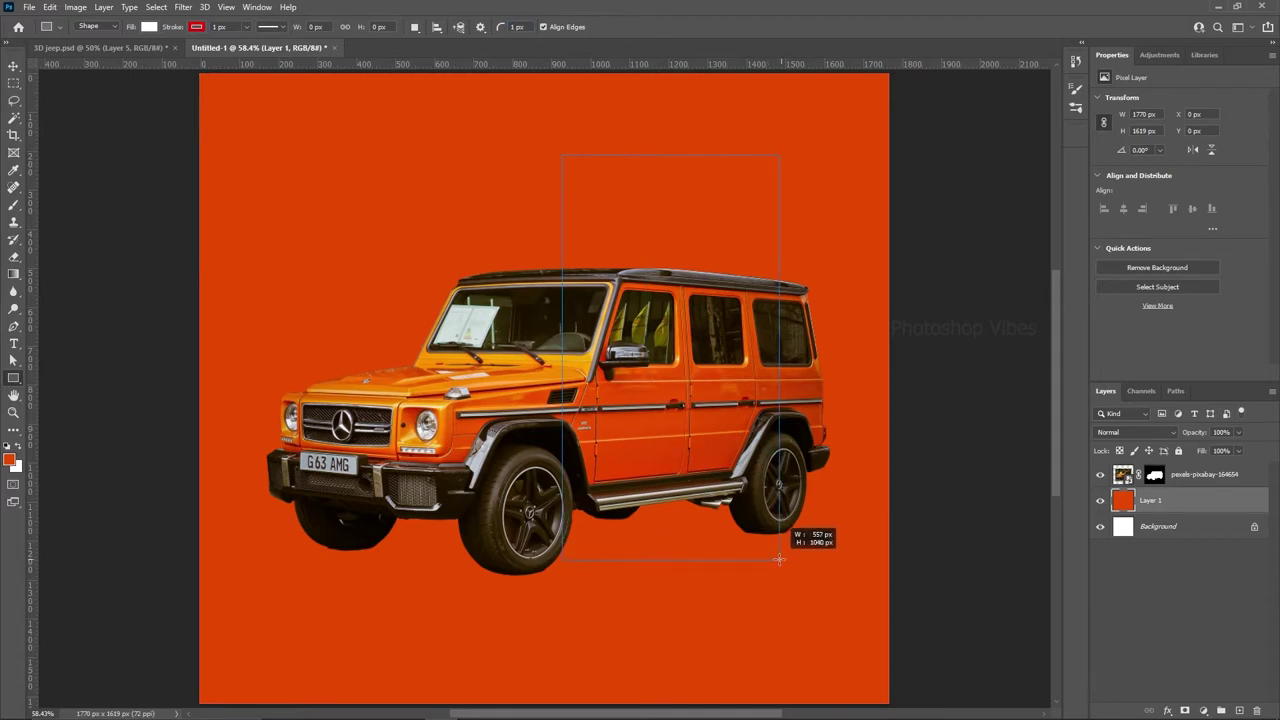
left_click_drag(779, 559, 779, 559)
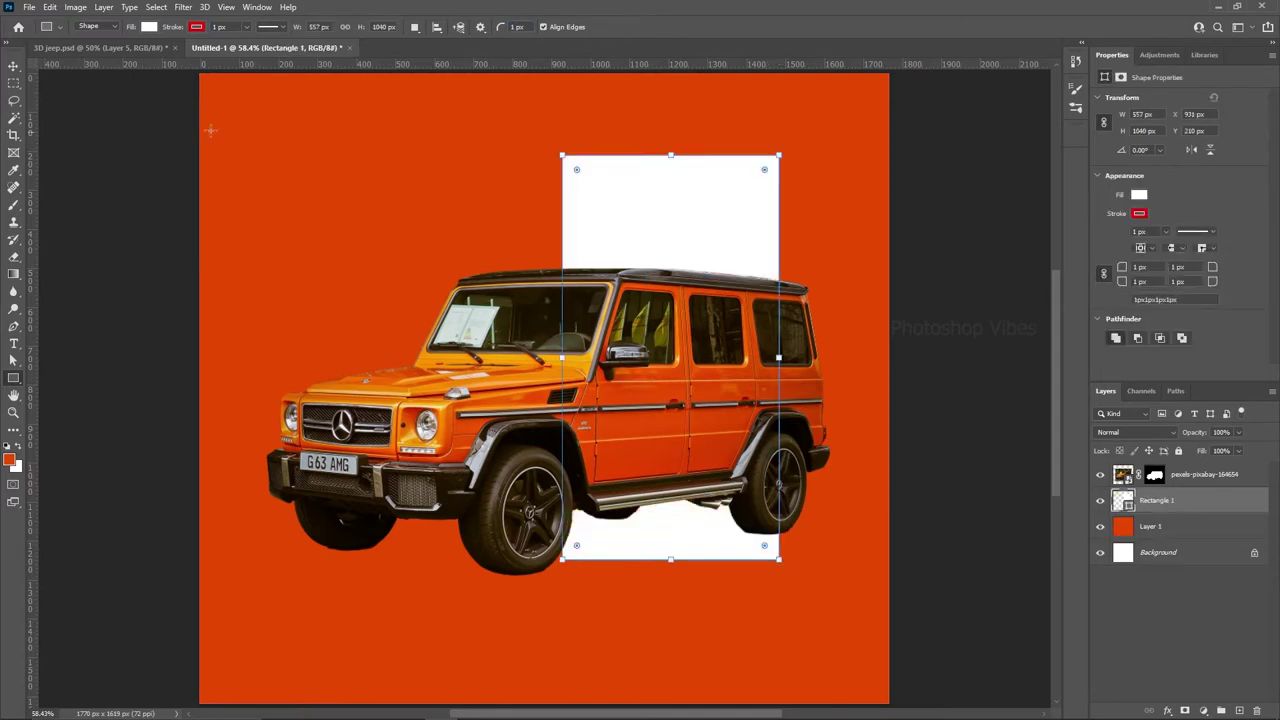
Move Rectangle 1 above the jeep layer and nudge it slightly right
left_click(15, 67)
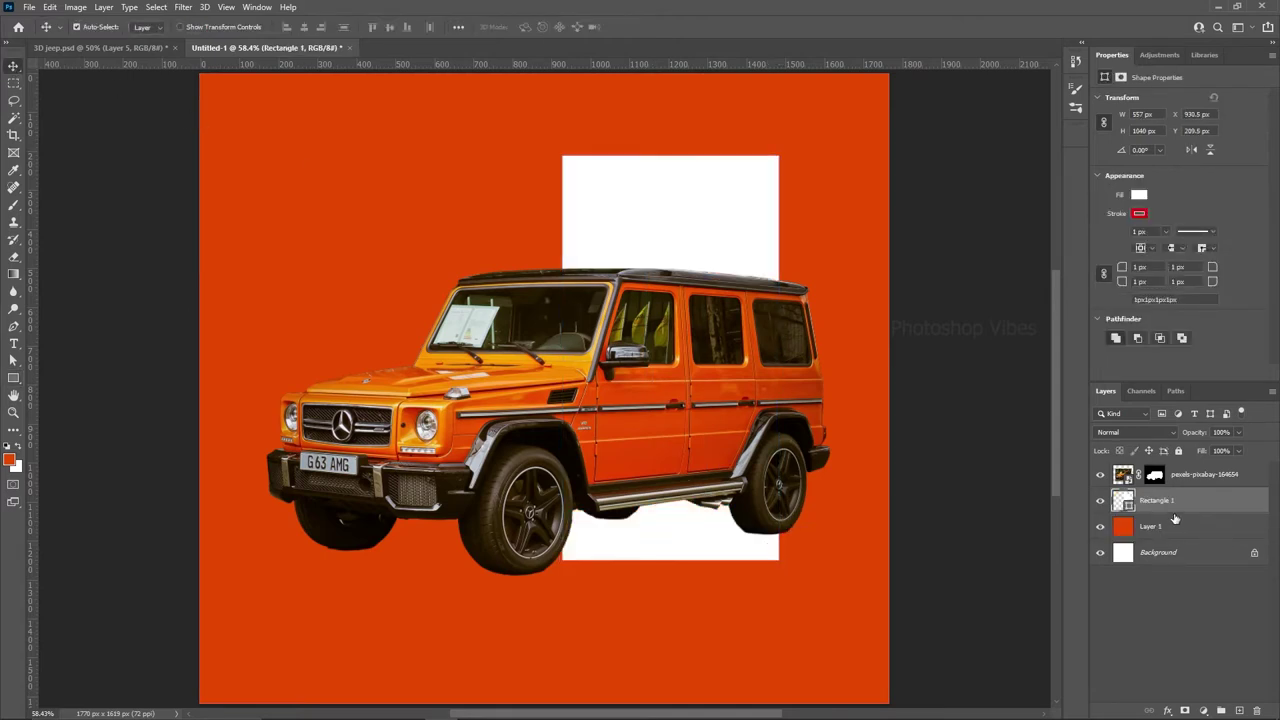
left_click_drag(1175, 518, 1162, 463)
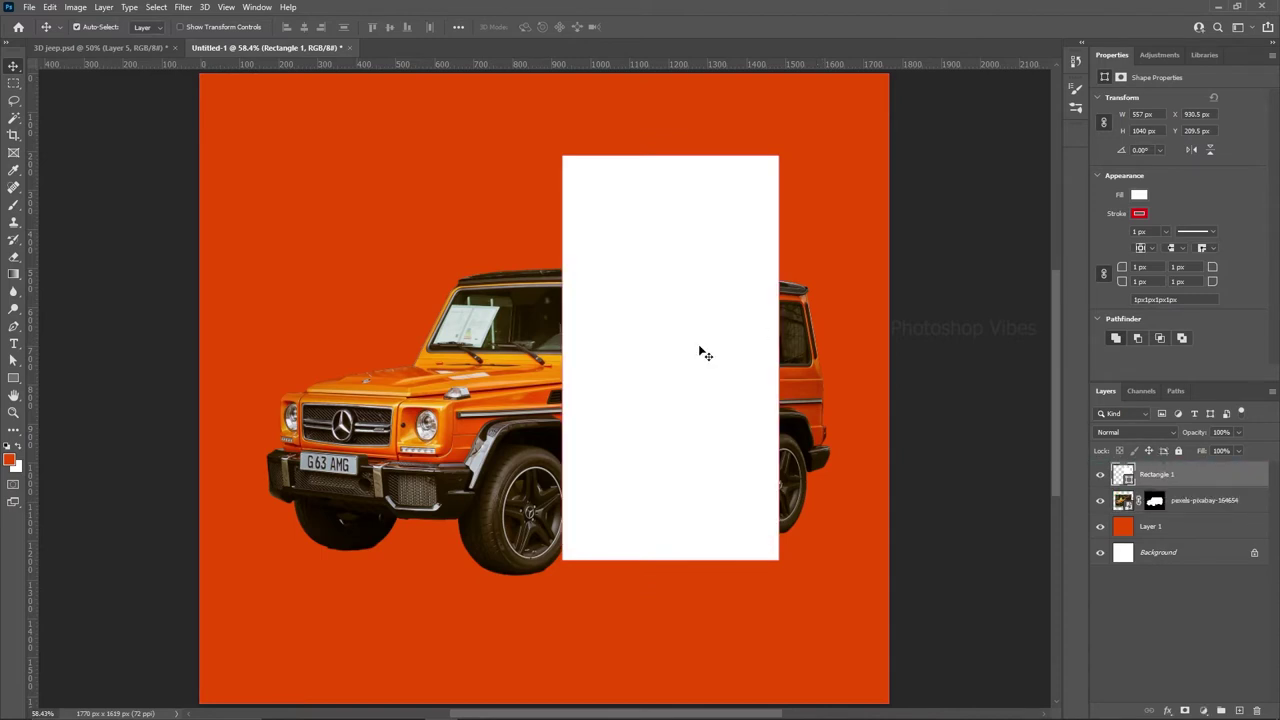
left_click_drag(705, 354, 657, 359)
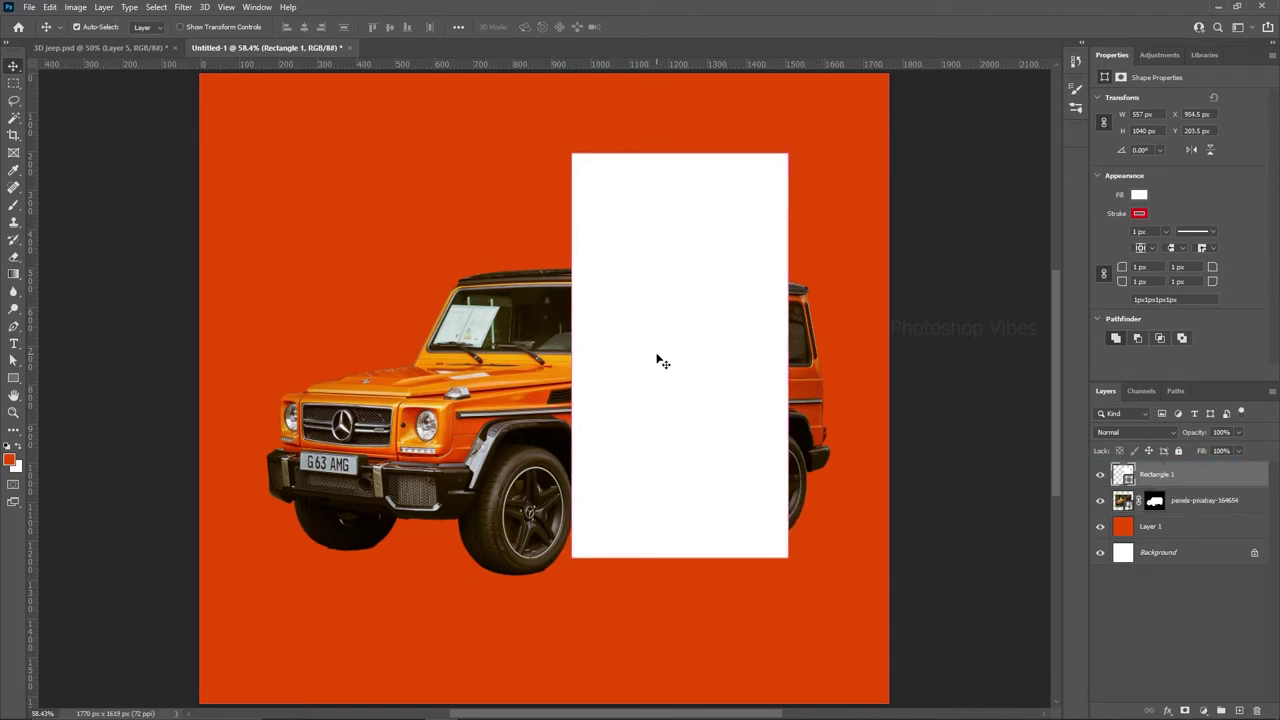
Give Rectangle 1 a thick outside stroke in dark orange #b43900
double_click(1257, 476)
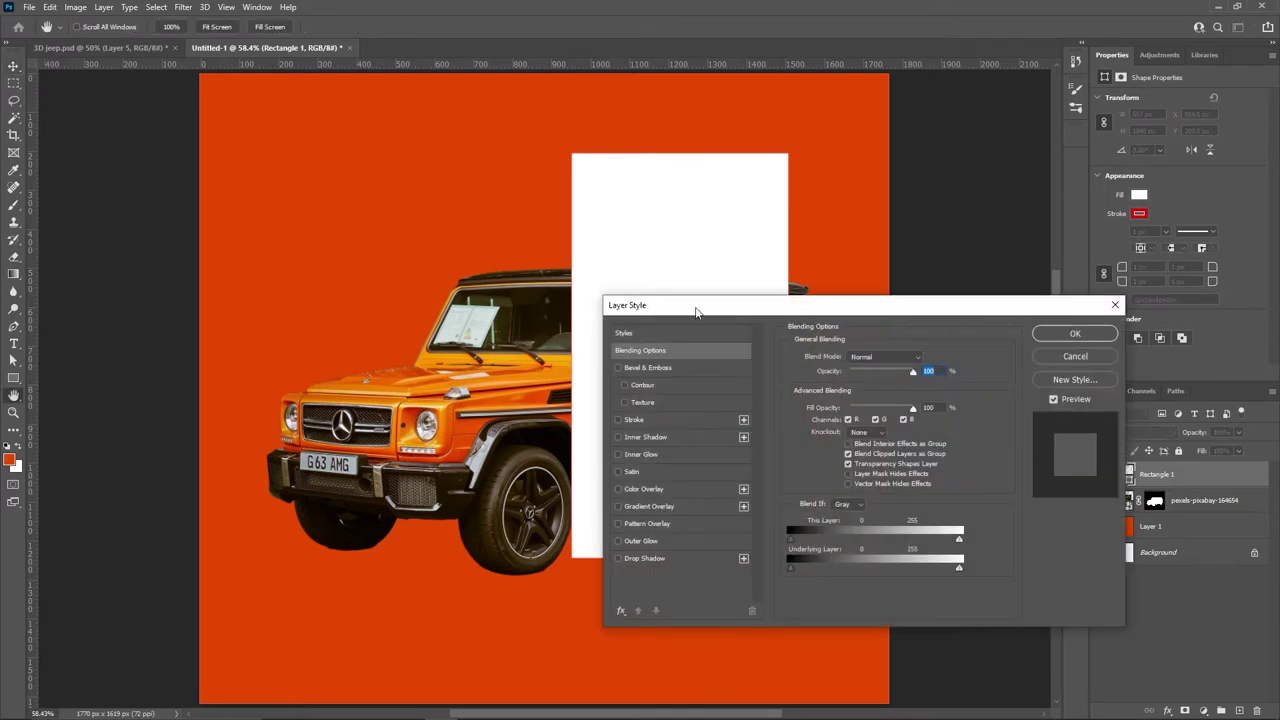
left_click_drag(697, 313, 698, 258)
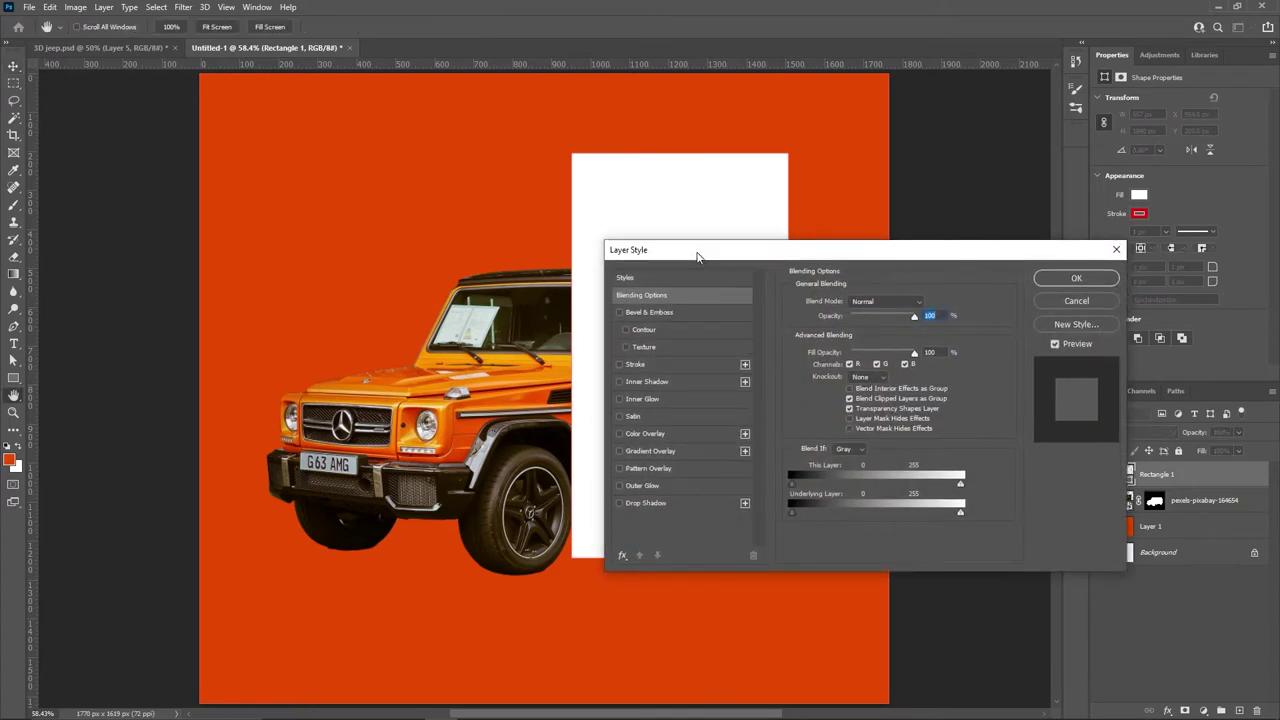
left_click(619, 364)
left_click(821, 398)
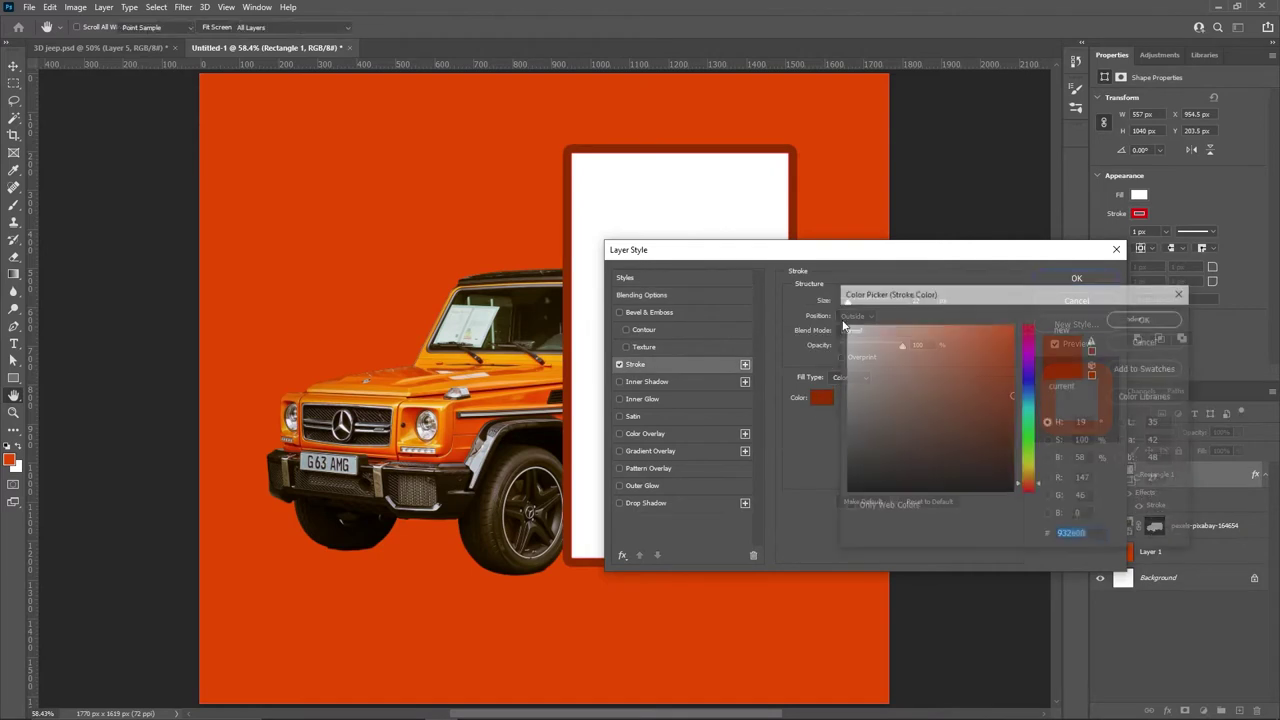
left_click(467, 236)
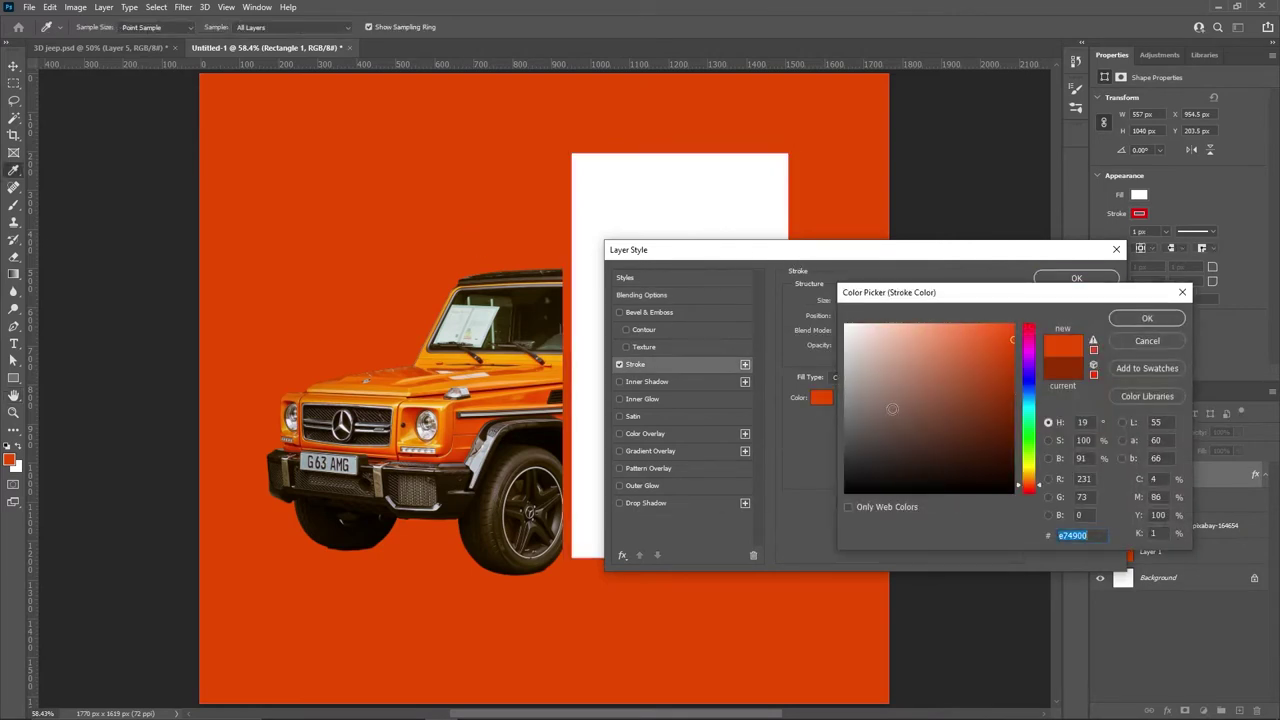
left_click(1012, 361)
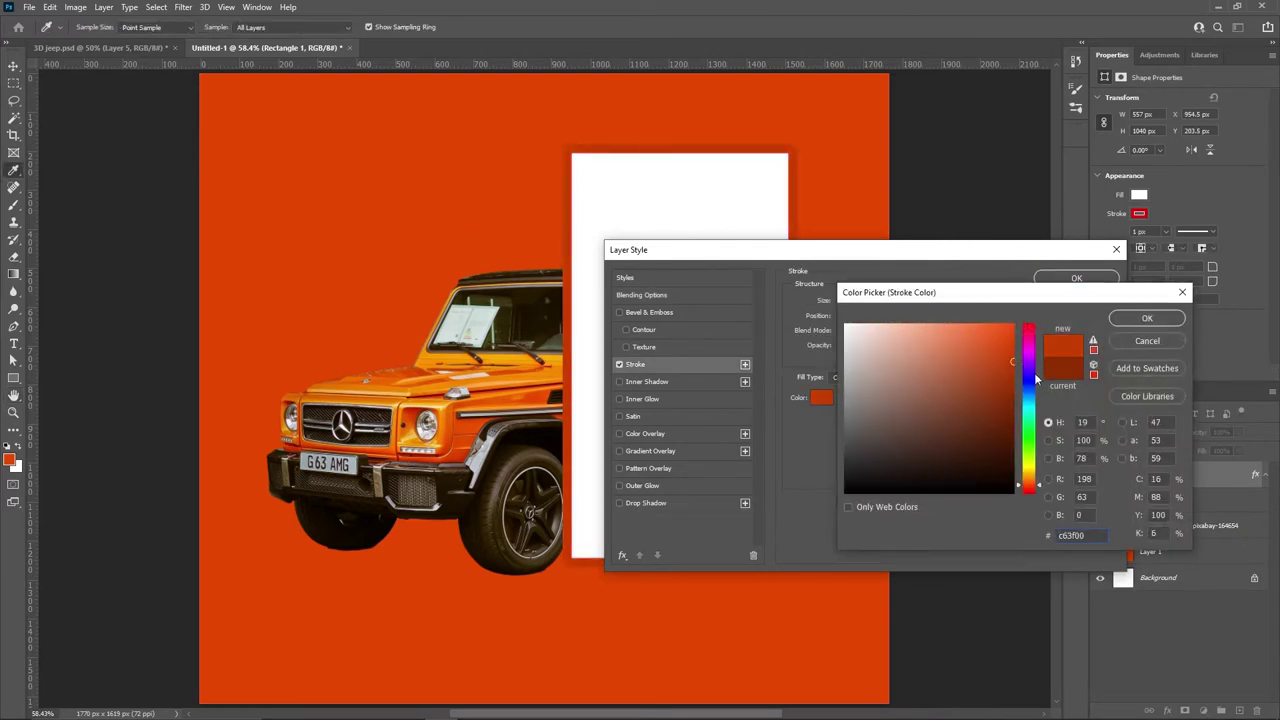
left_click(1015, 373)
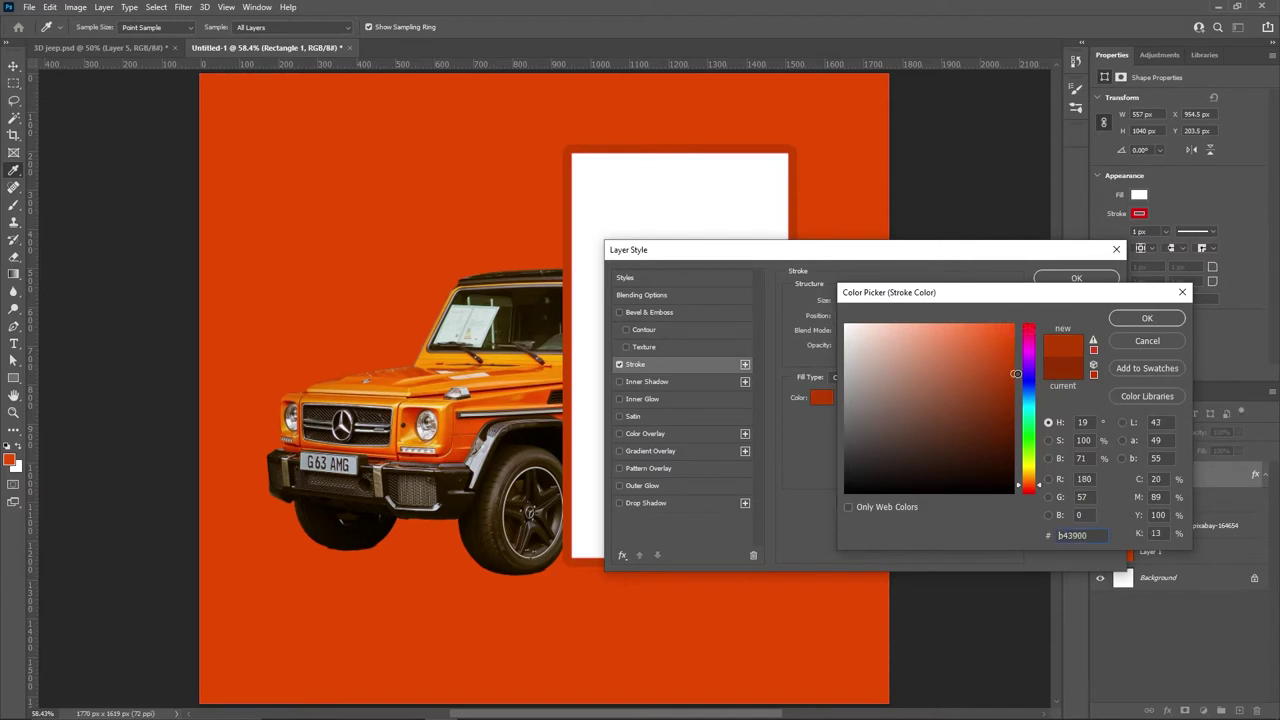
left_click(1146, 318)
left_click_drag(873, 255, 888, 348)
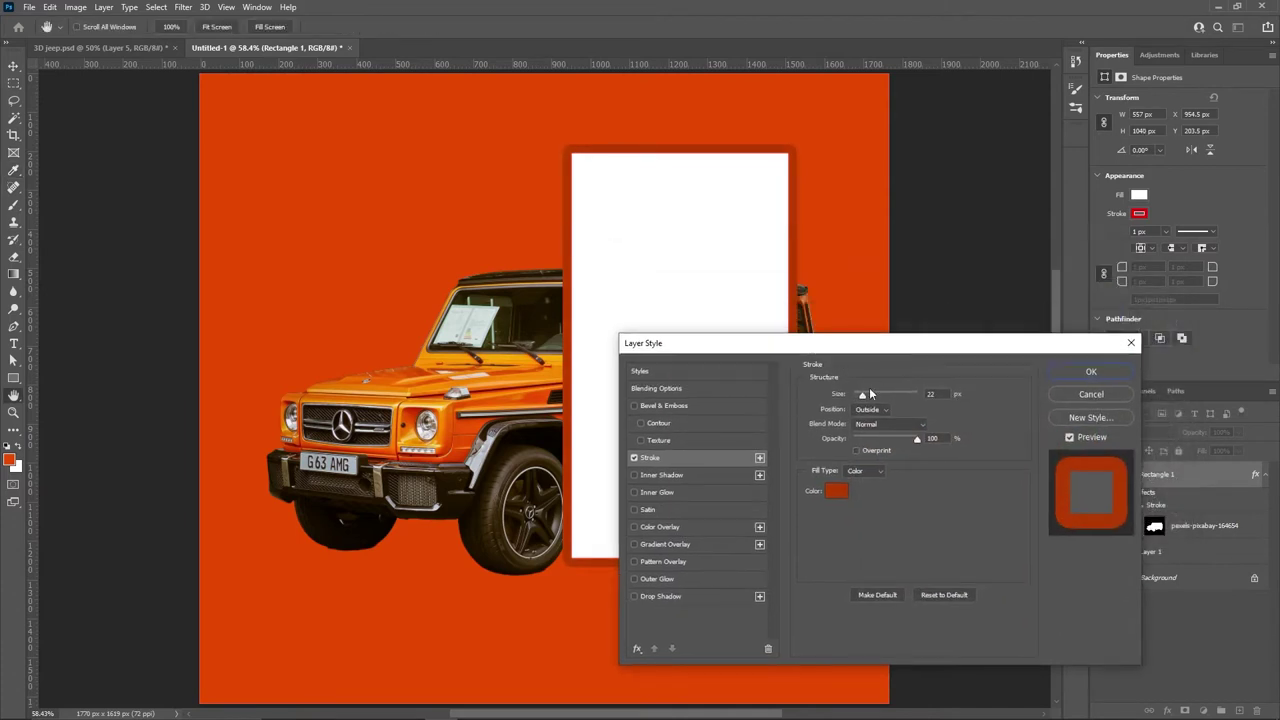
left_click_drag(862, 394, 856, 398)
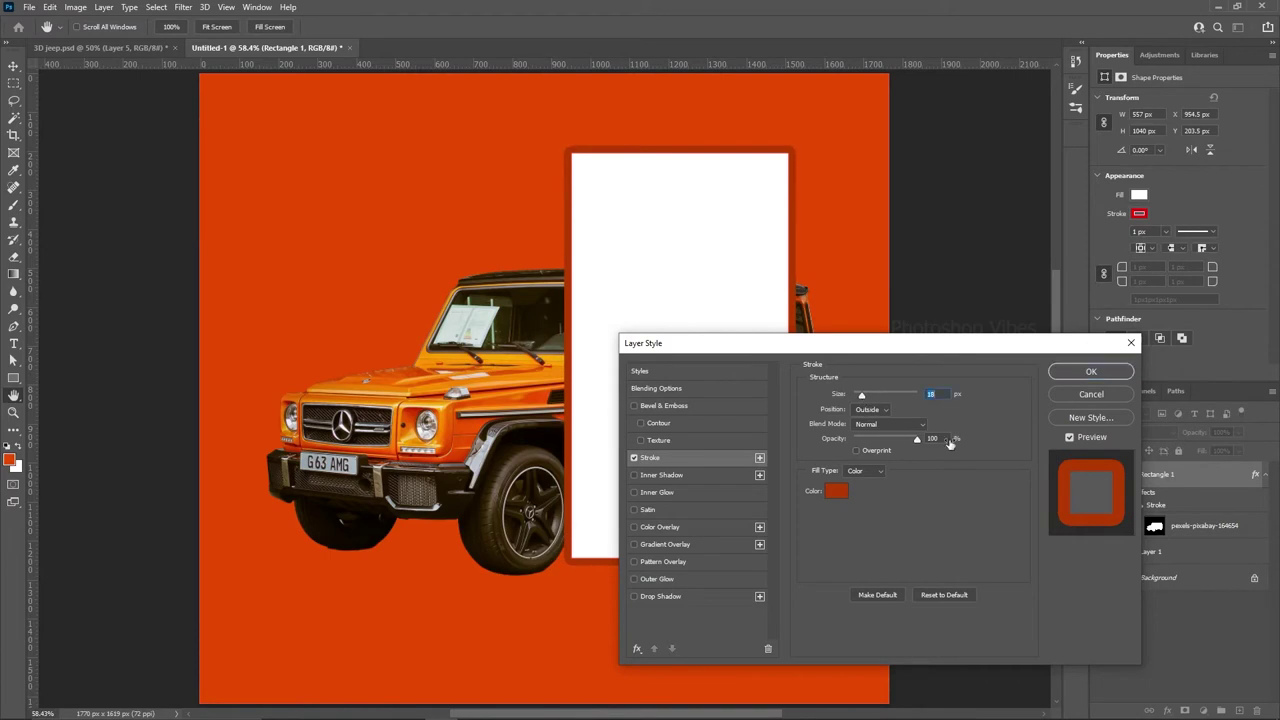
left_click(1091, 372)
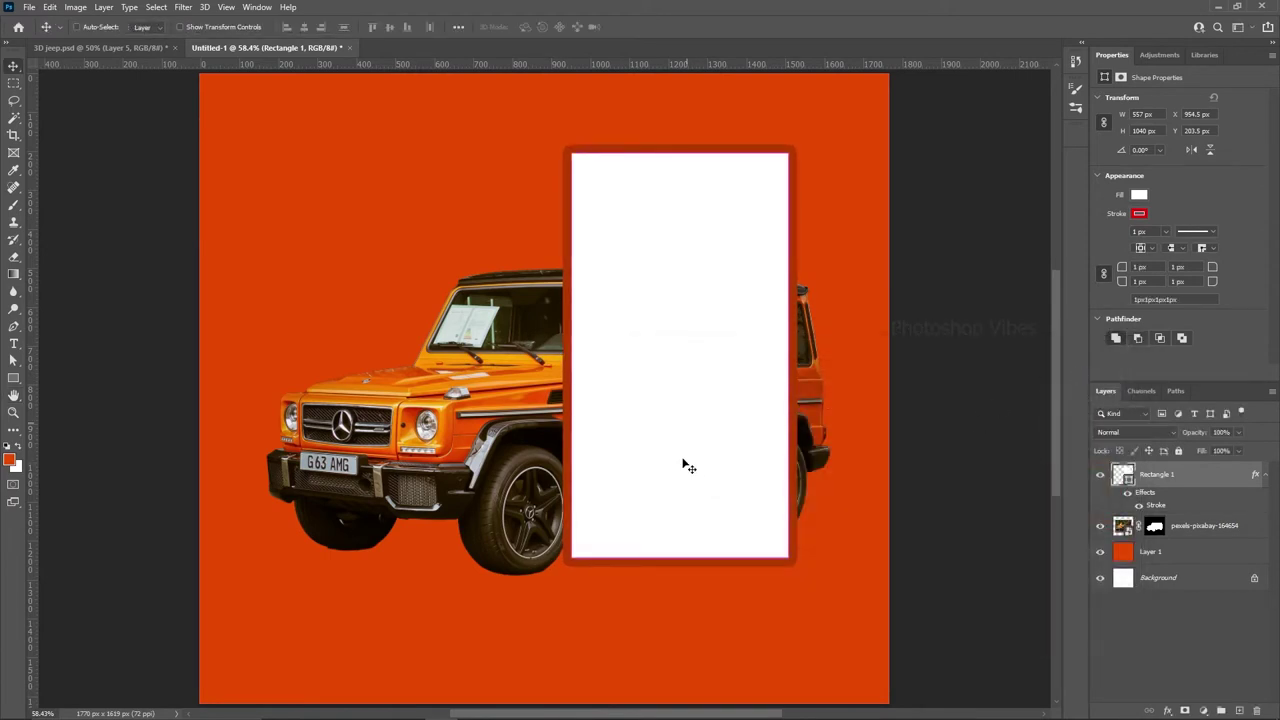
Skew the white frame about 11.4° and lower its top-left corner to level the top edge
key("ctrl+t")
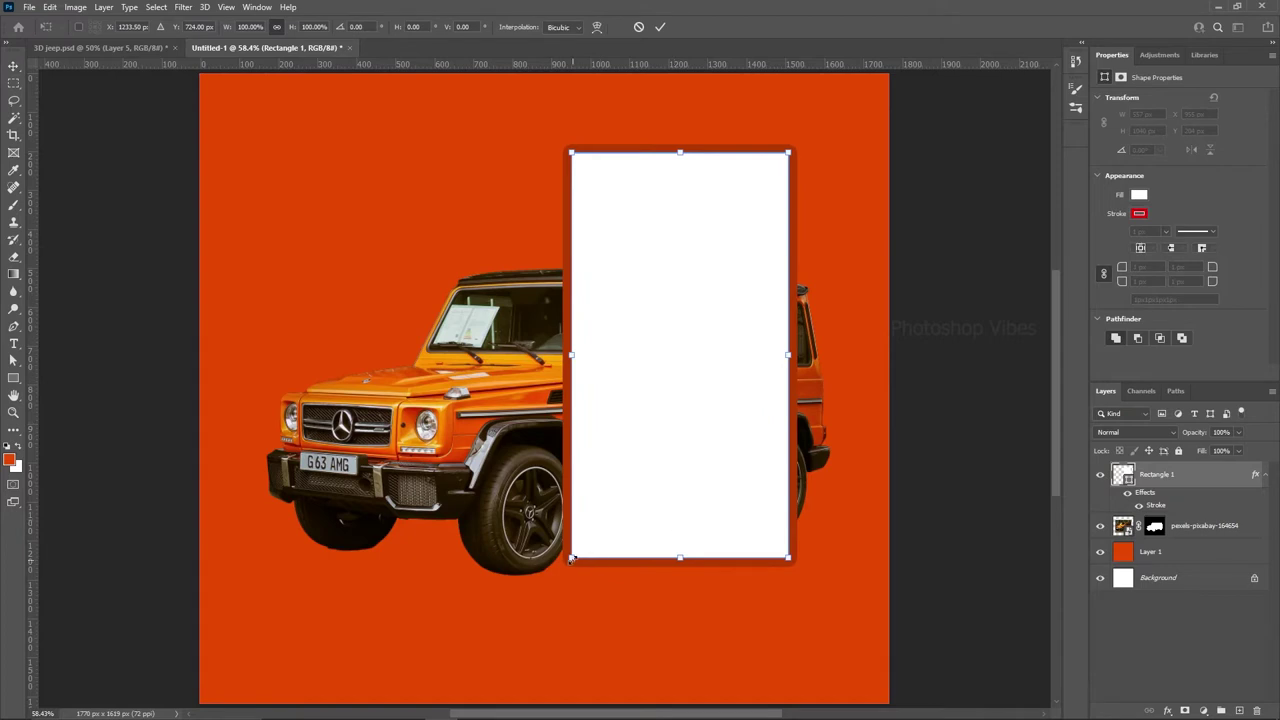
right_click(590, 385)
left_click(596, 440)
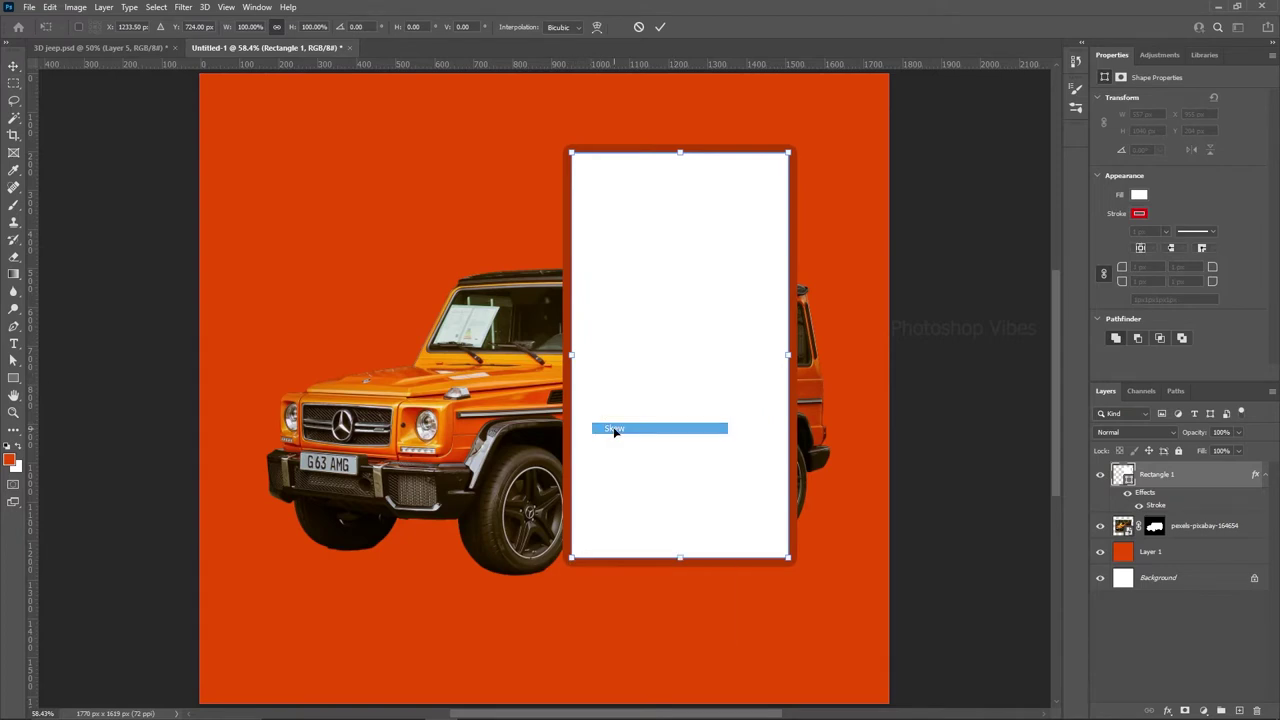
mouse_move(572, 358)
left_mouse_down()
mouse_move(573, 300)
mouse_move(574, 316)
left_mouse_up()
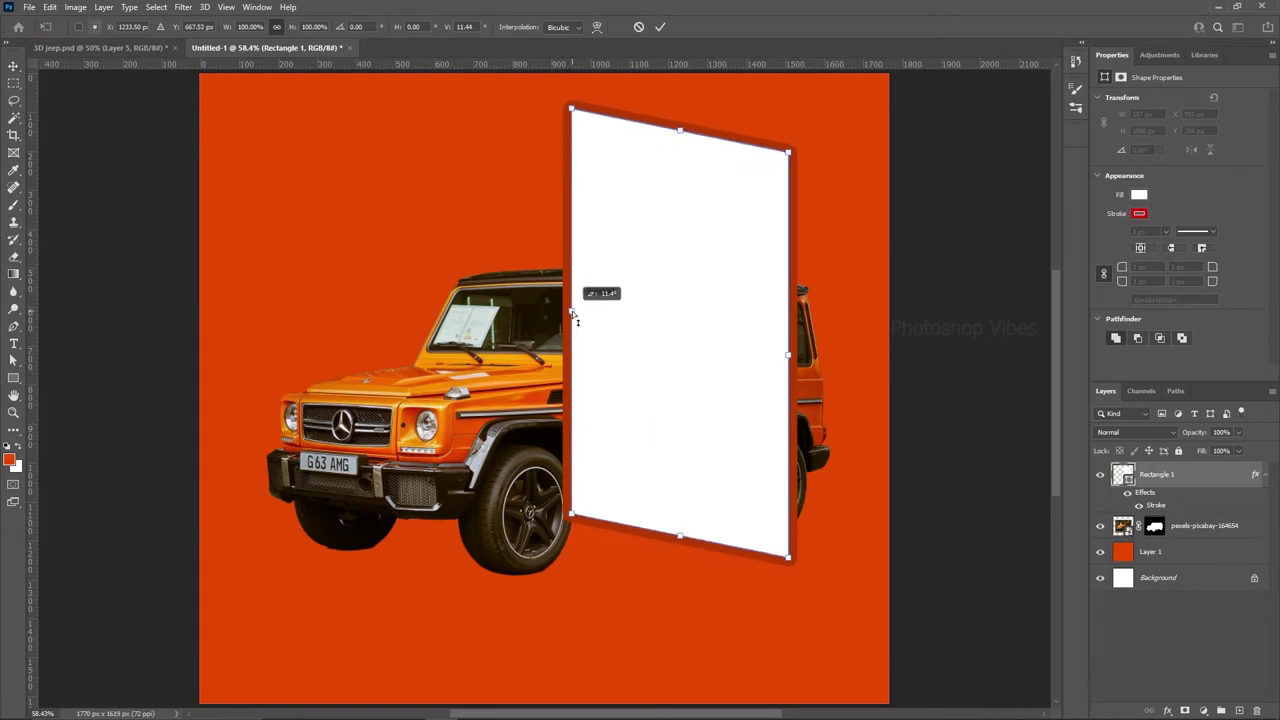
right_click(615, 254)
left_click(651, 259)
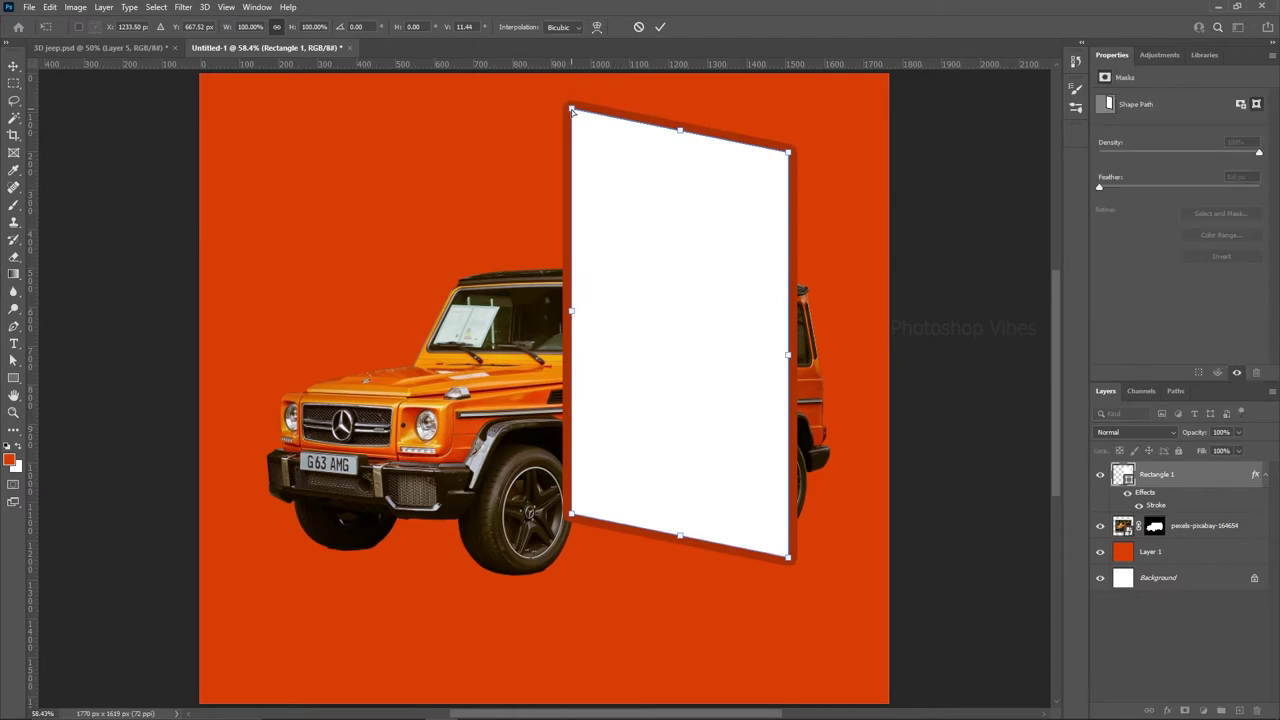
left_click_drag(571, 109, 572, 166)
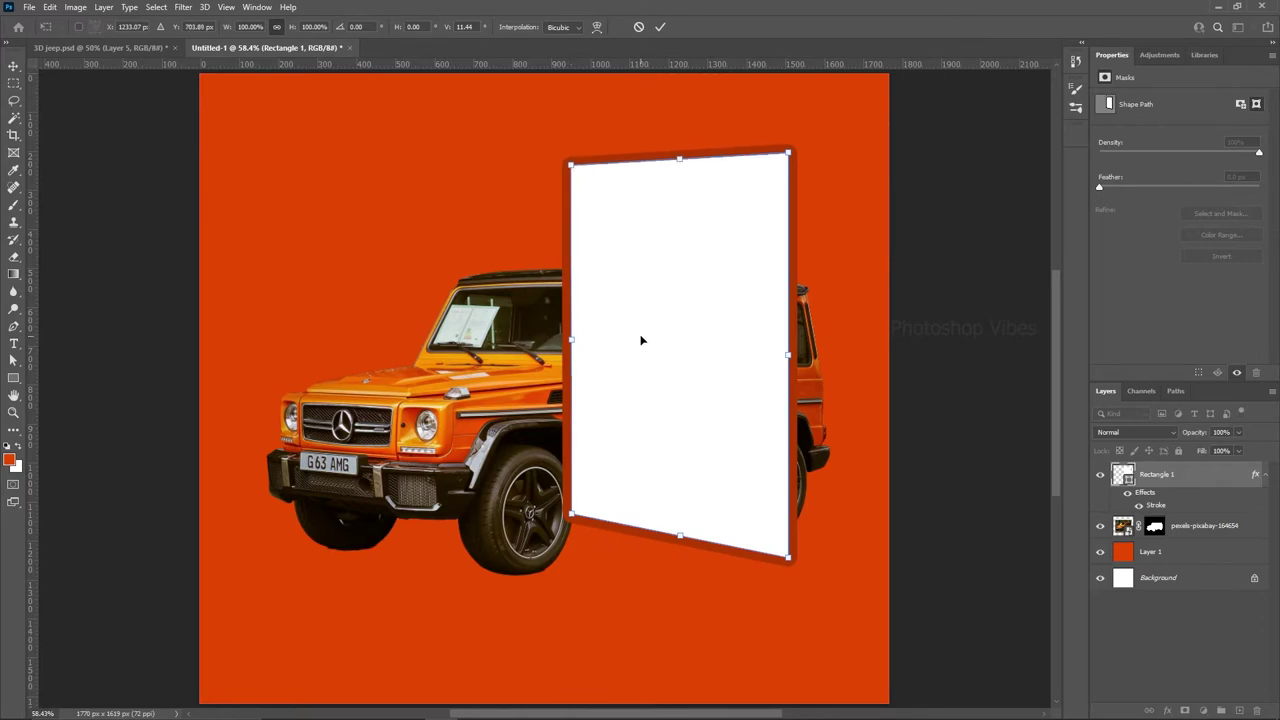
key("Return")
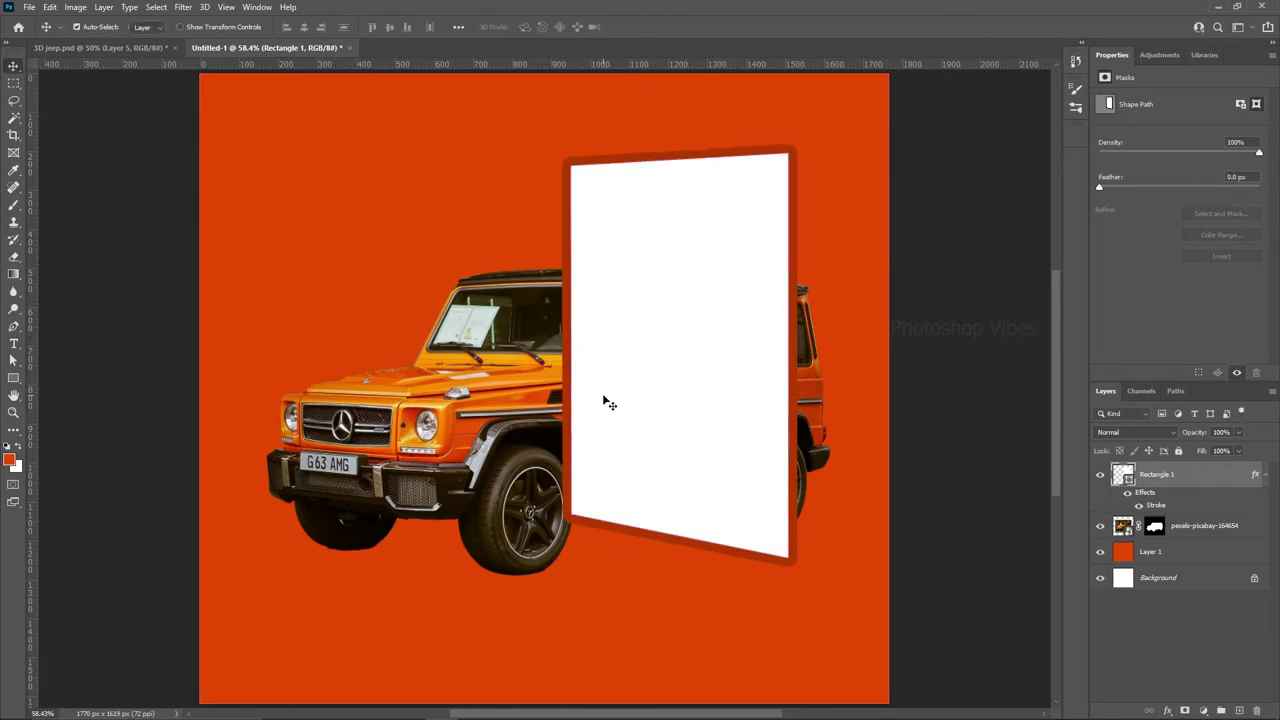
Load the frame shape as a selection and move the frame layer beneath the jeep
left_click(1124, 476, "ctrl")
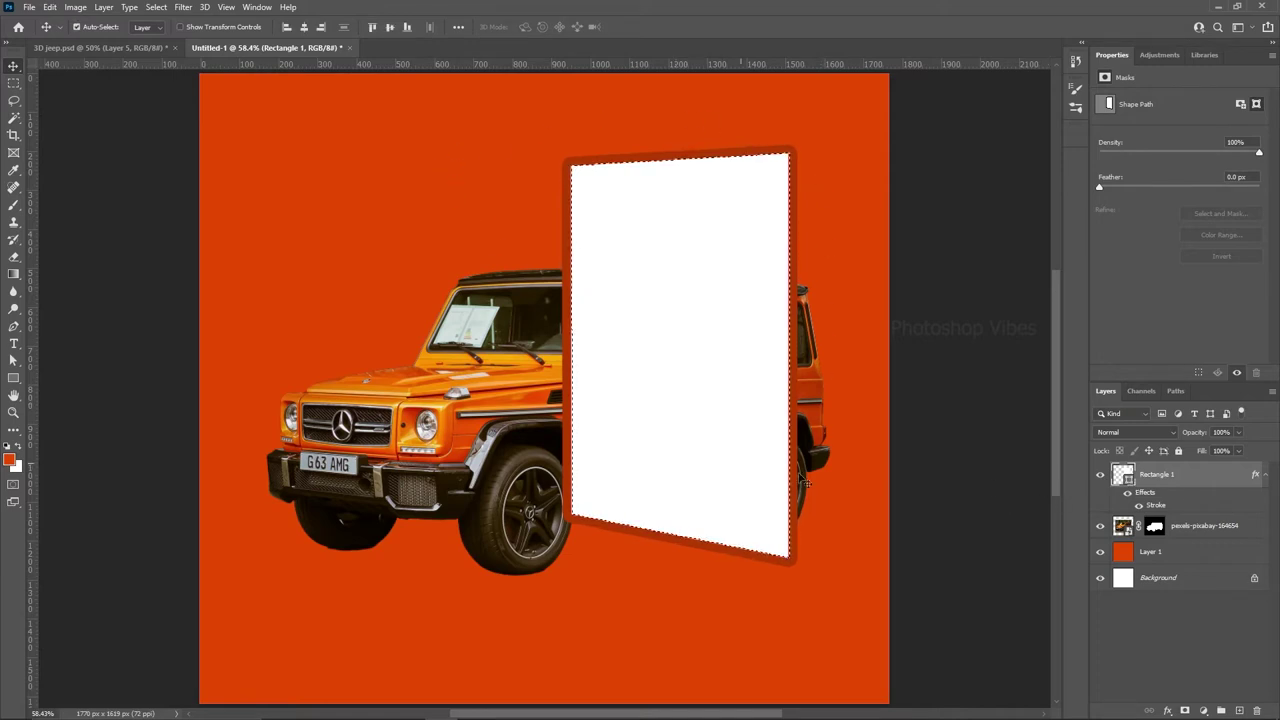
key("alt+bracketleft")
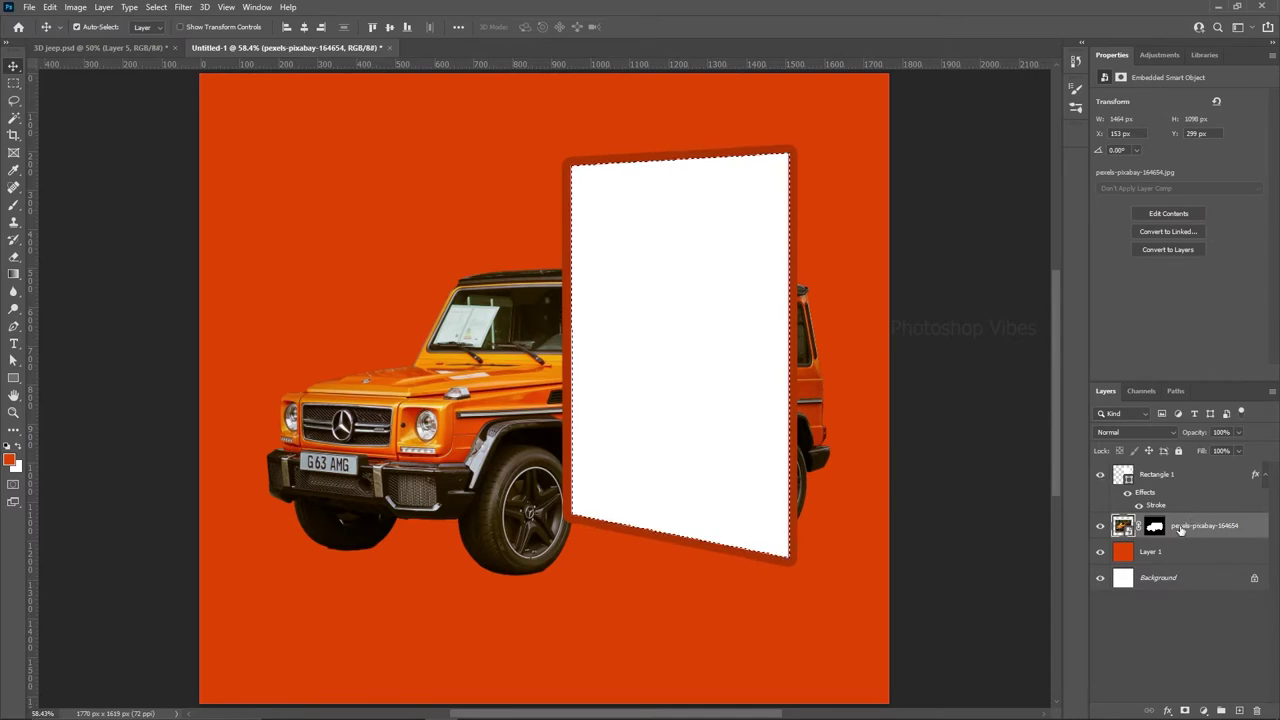
left_click_drag(1160, 478, 1151, 543)
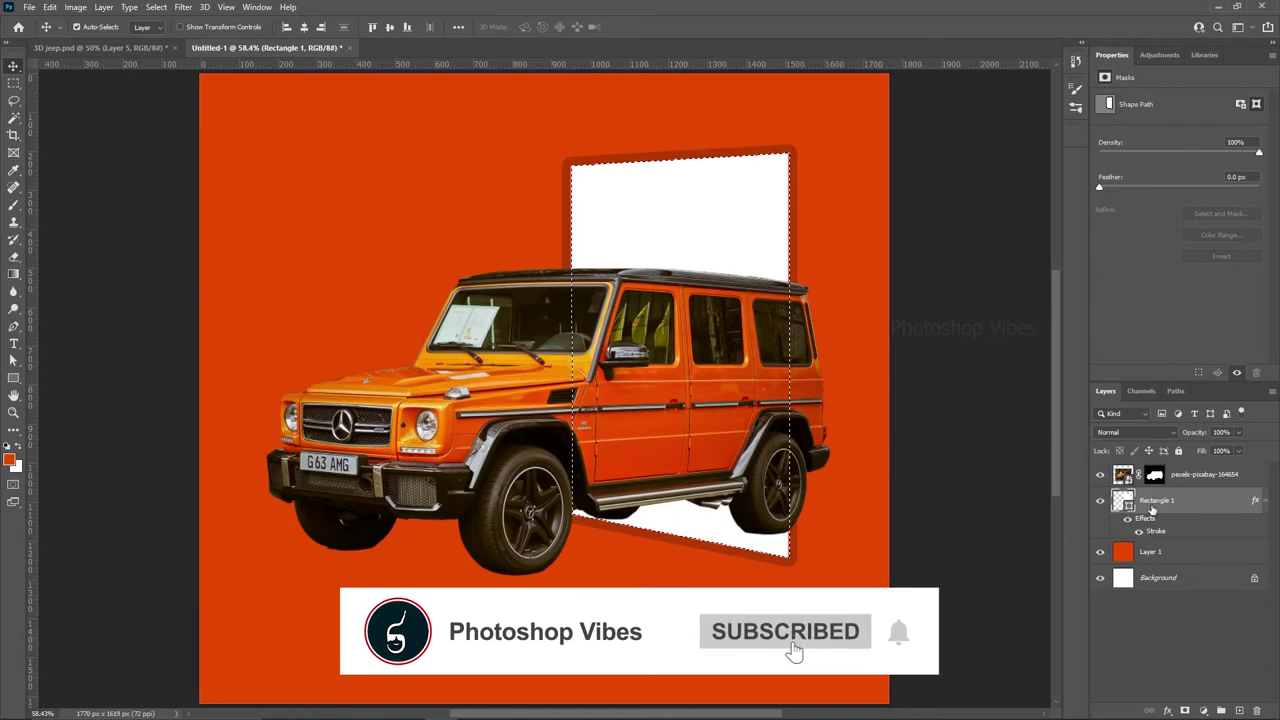
left_click(797, 375)
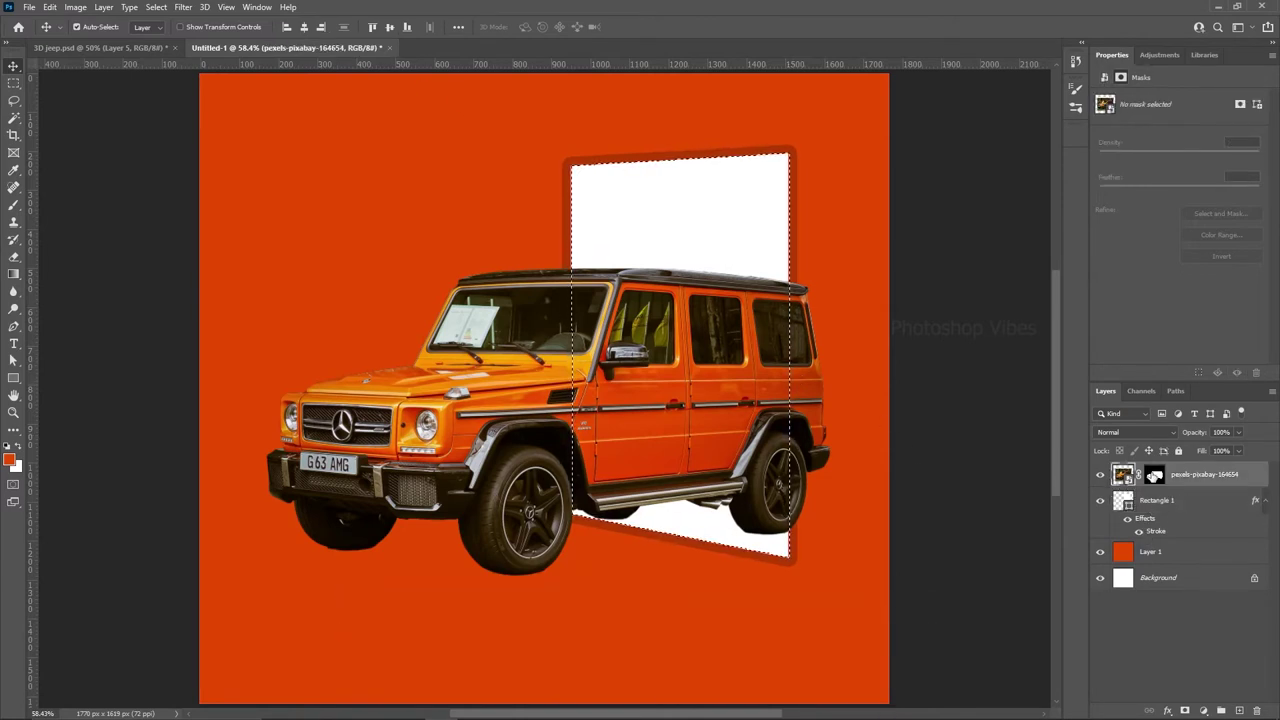
Invert the selection and erase the jeep's rear past the frame's right edge on its mask
left_click(1154, 475)
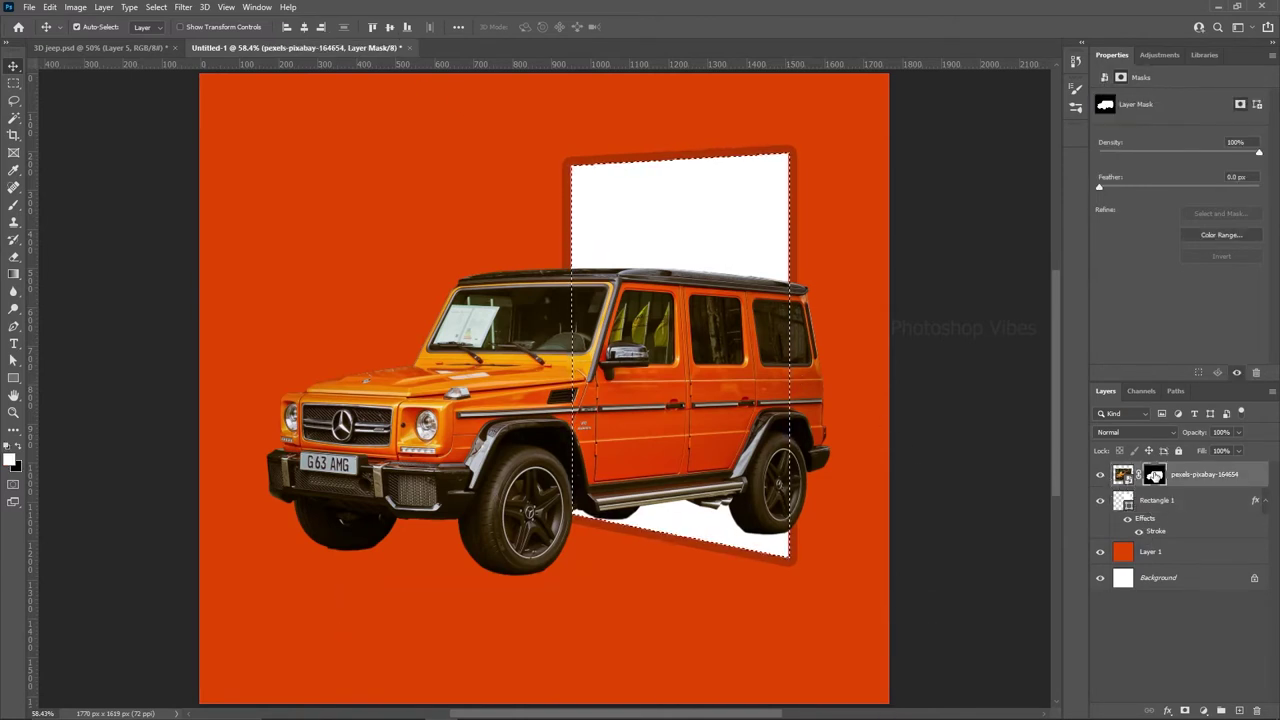
left_click(158, 7)
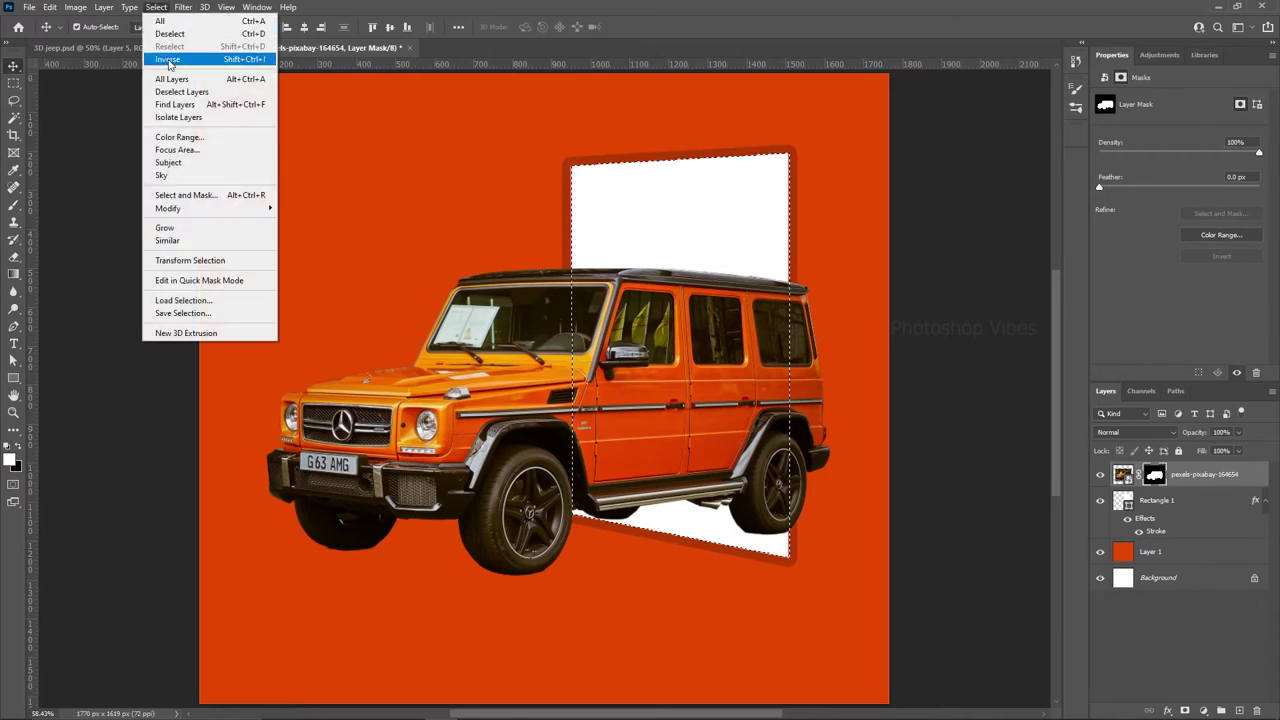
left_click(1157, 475)
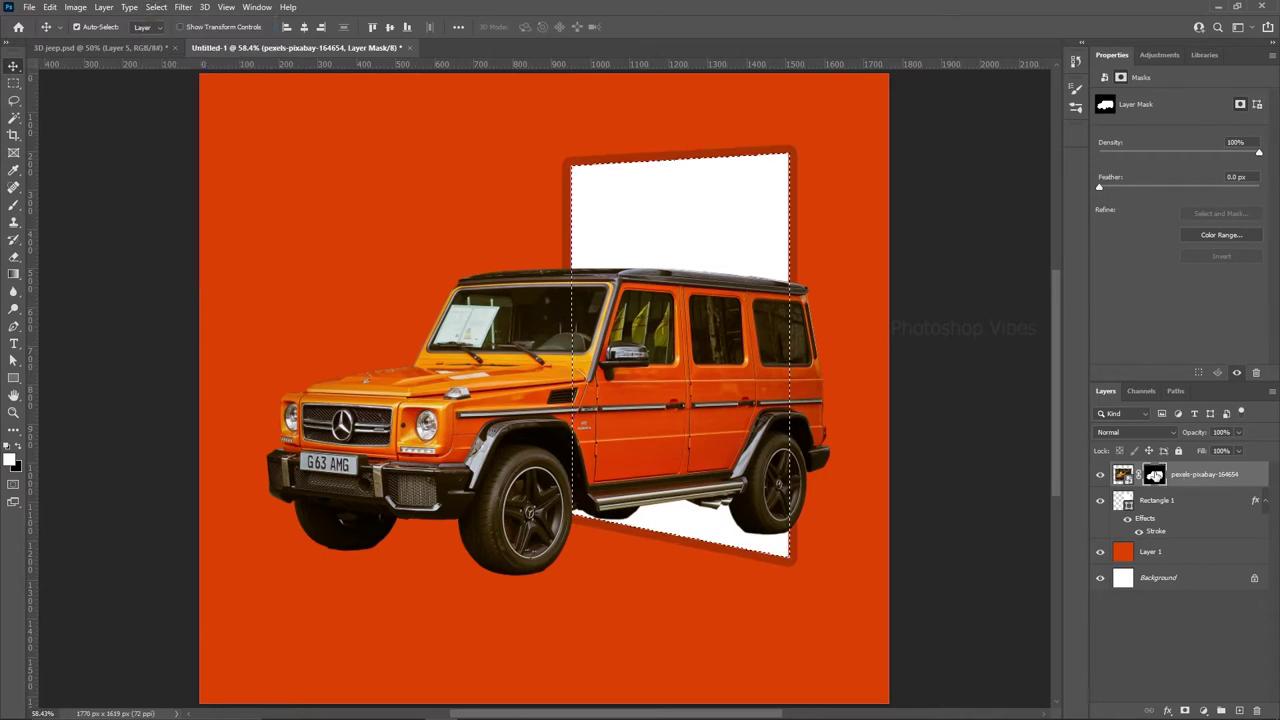
left_click(156, 7)
left_click(170, 52)
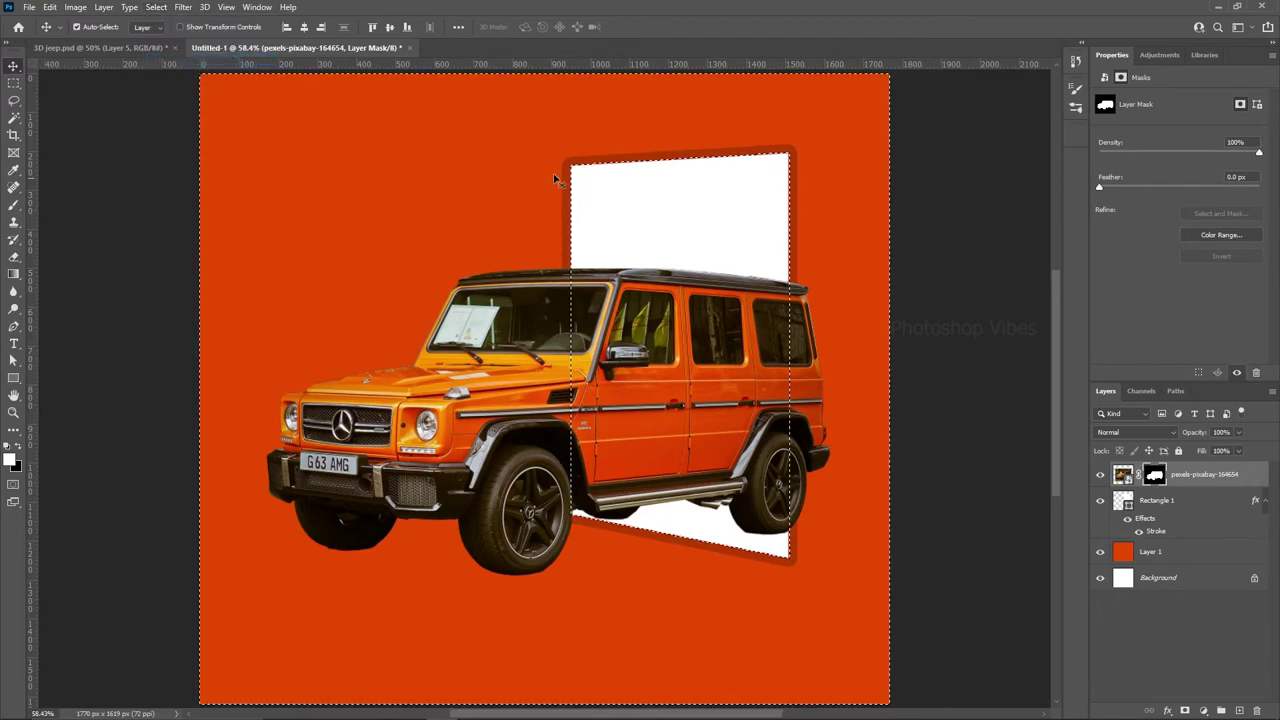
right_click(14, 257)
left_click(112, 258)
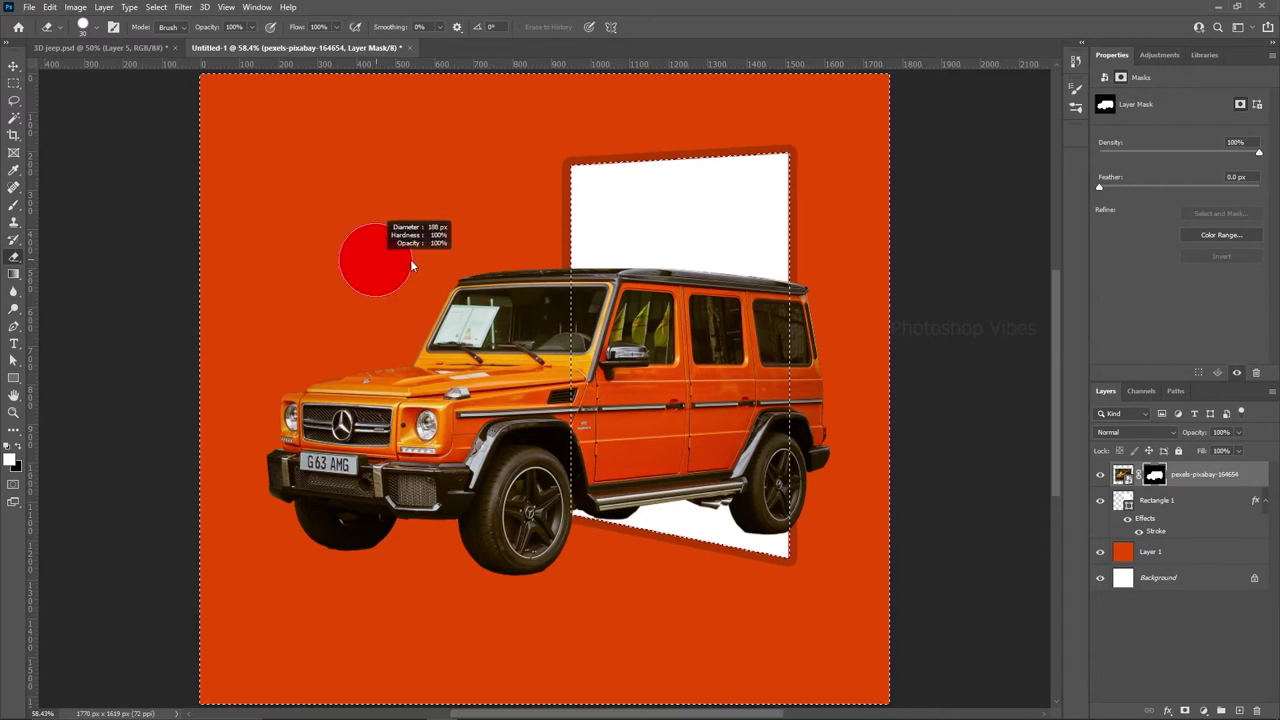
left_click_drag(777, 271, 791, 543)
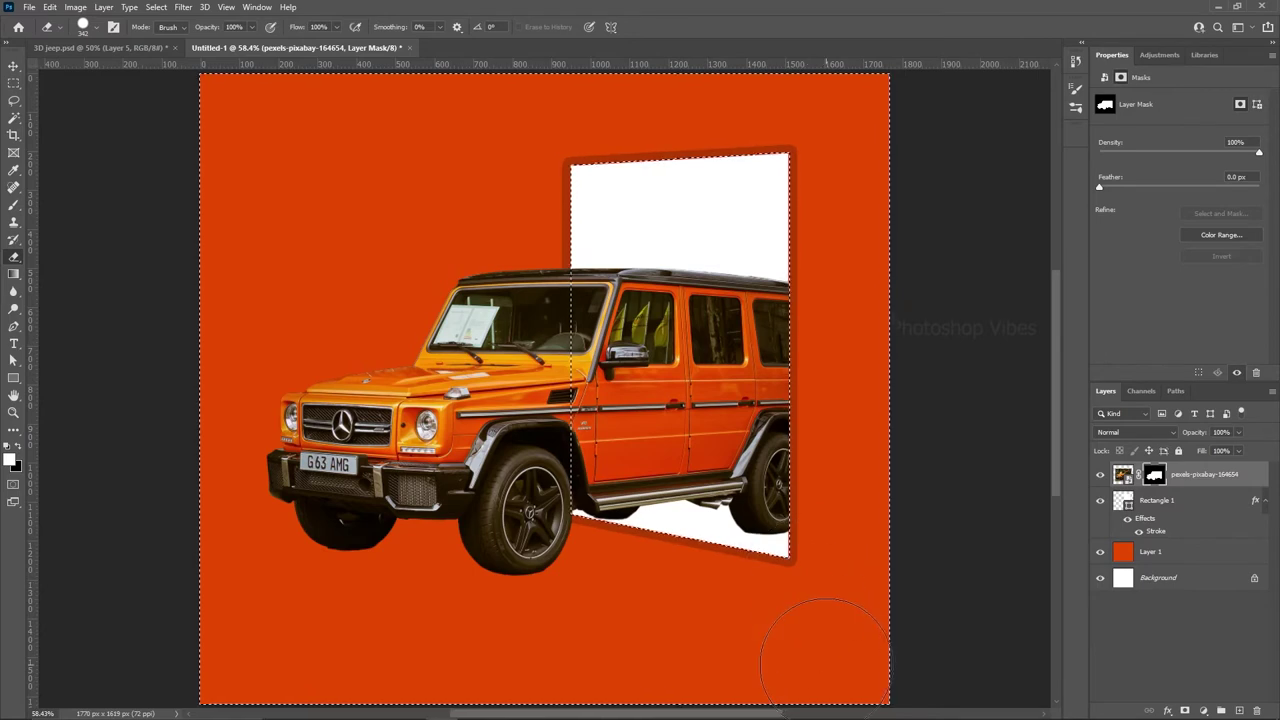
Shift the jeep right and erase its overflow past the frame again using the reselected area
key("v")
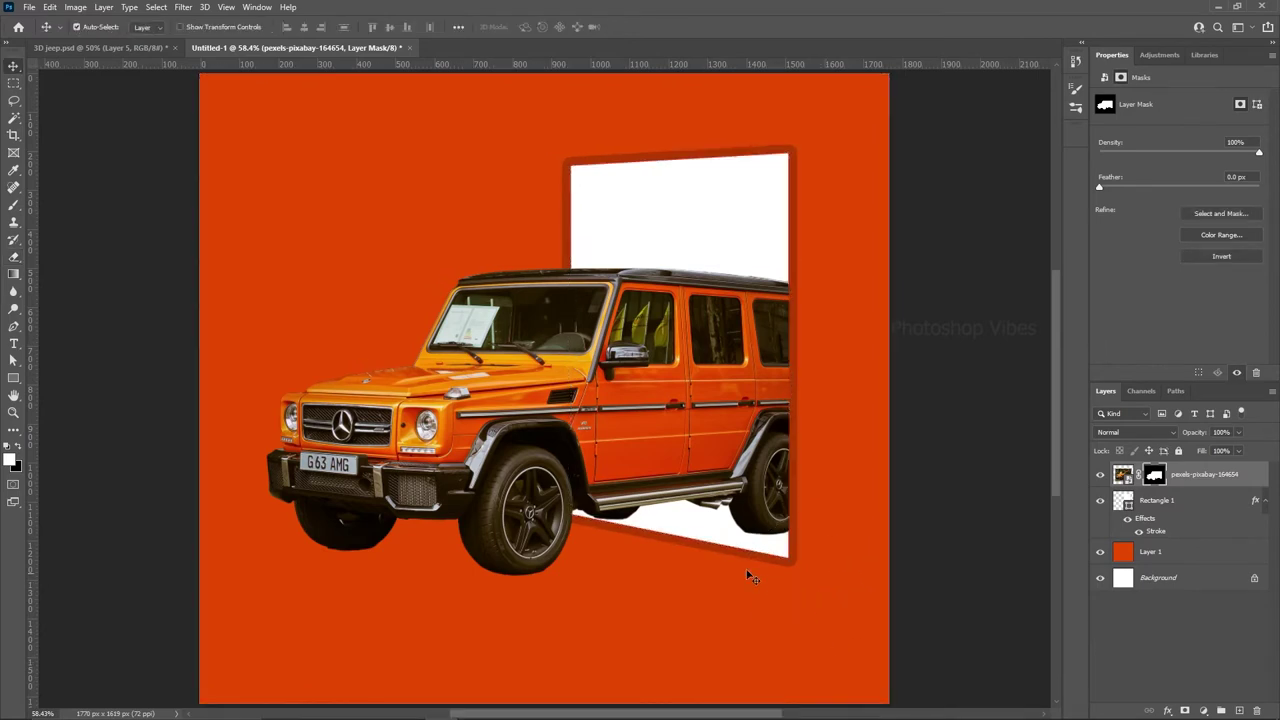
left_click_drag(600, 401, 664, 400)
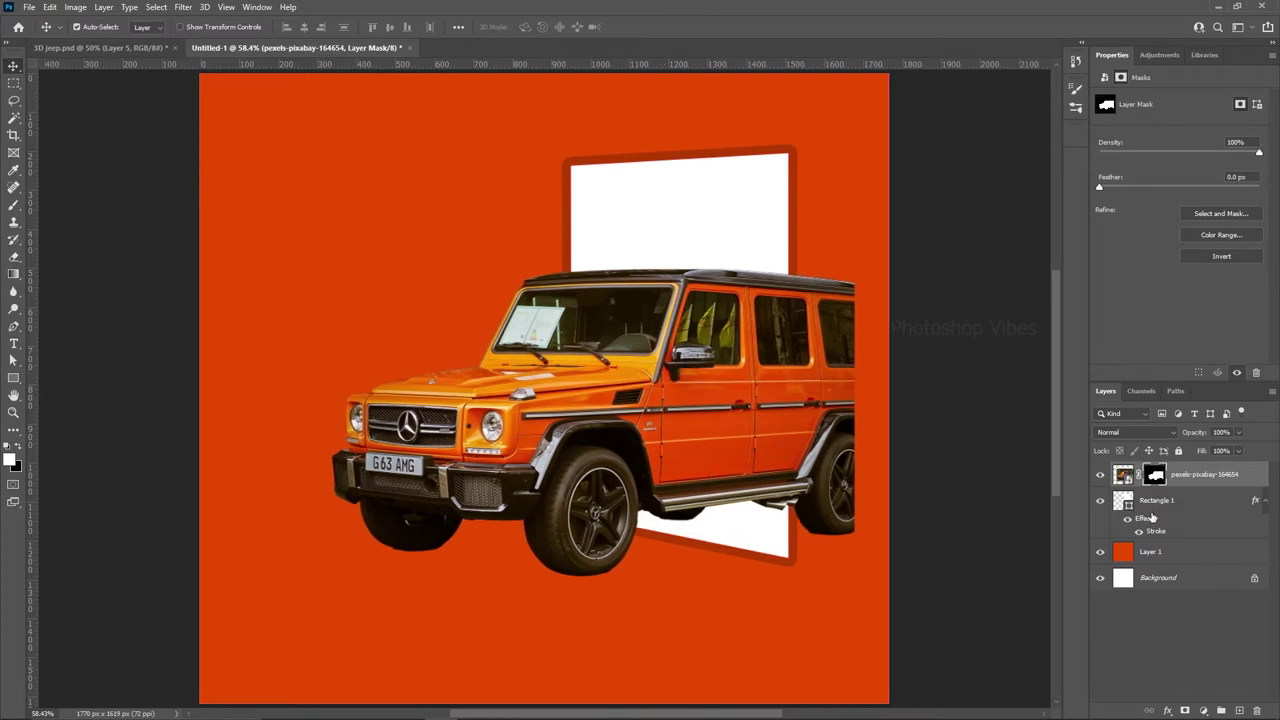
left_click(156, 7)
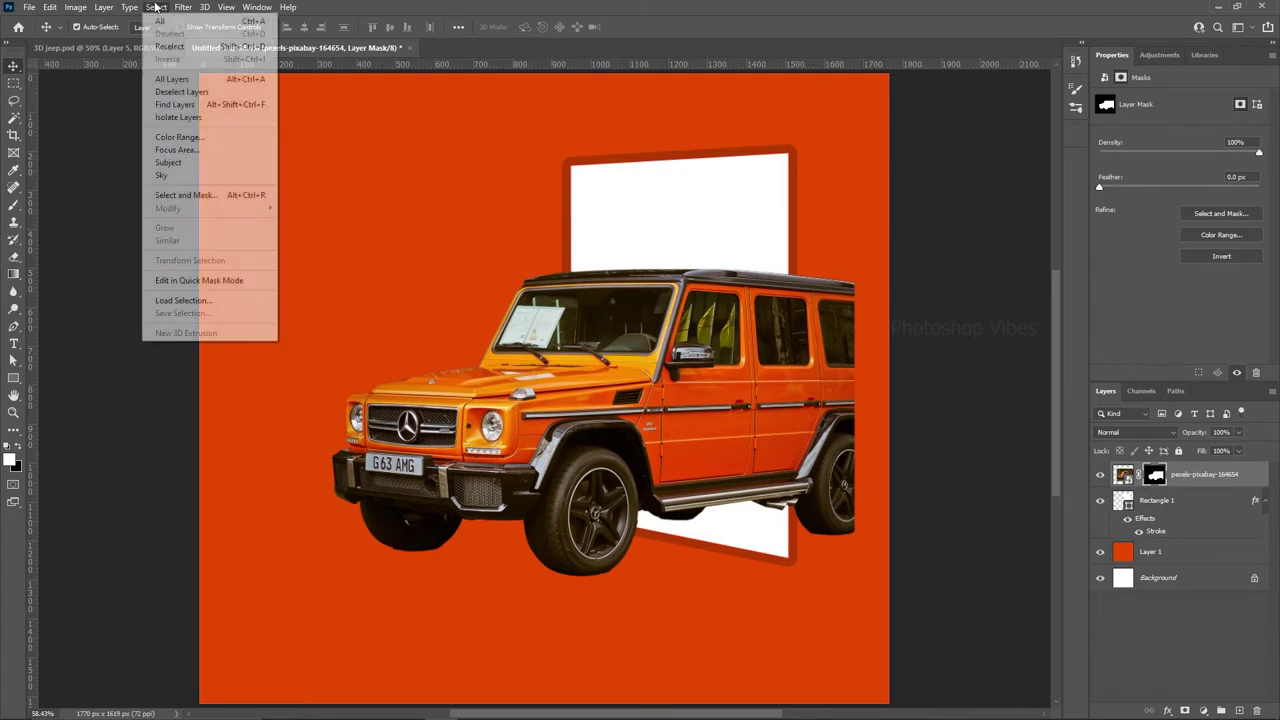
left_click(170, 20)
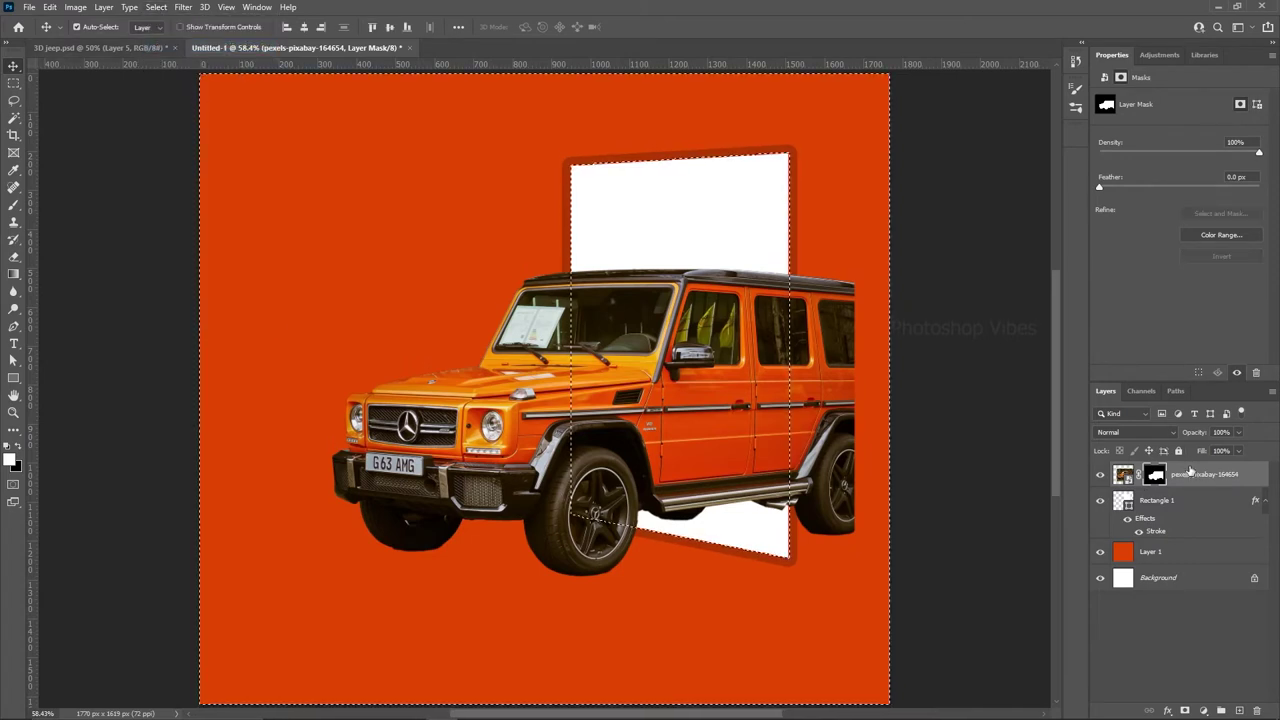
left_click(17, 262)
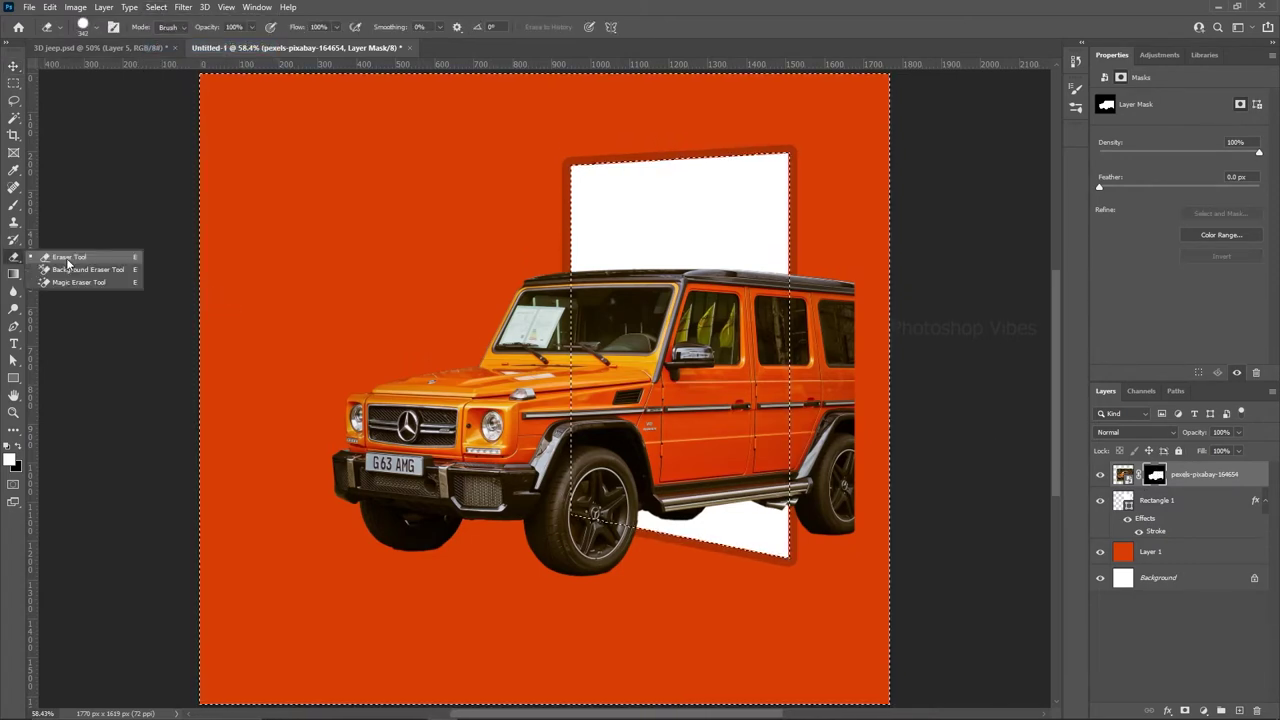
left_click(70, 250)
left_click_drag(815, 257, 830, 520)
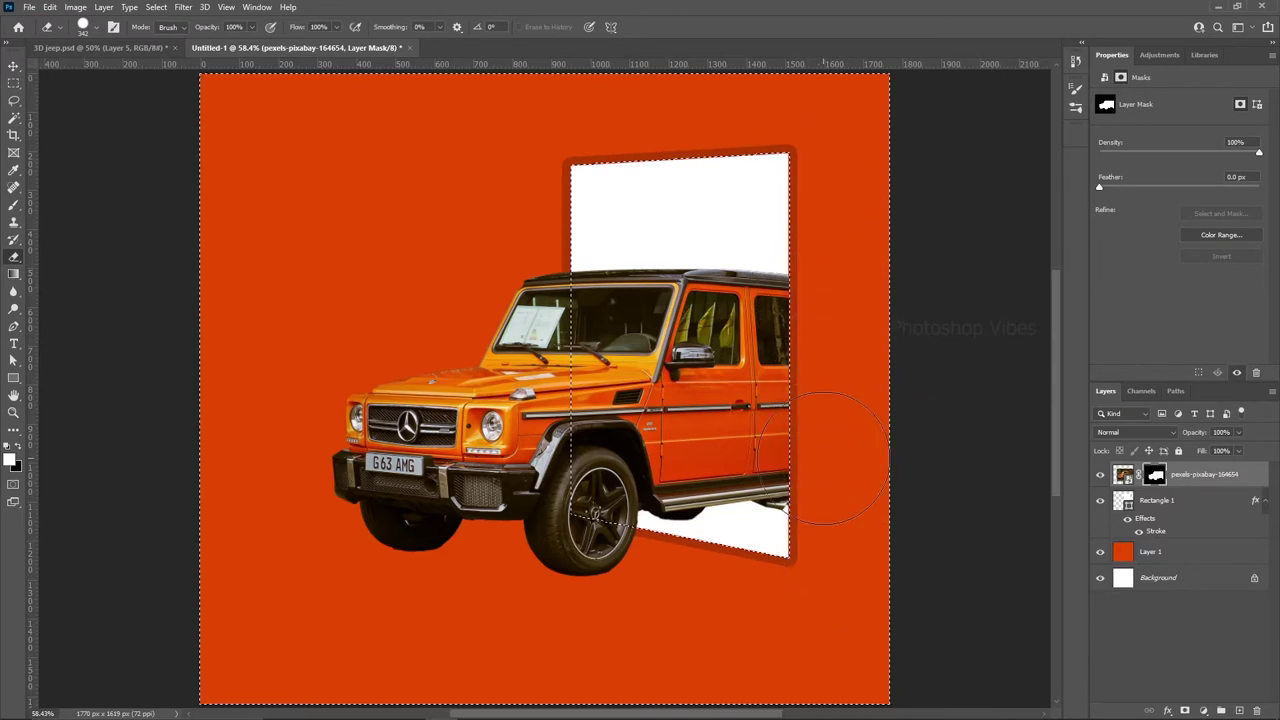
key("ctrl+d")
Place the forest road photo over the frame, resized to 959 × 1190 px
key("v")
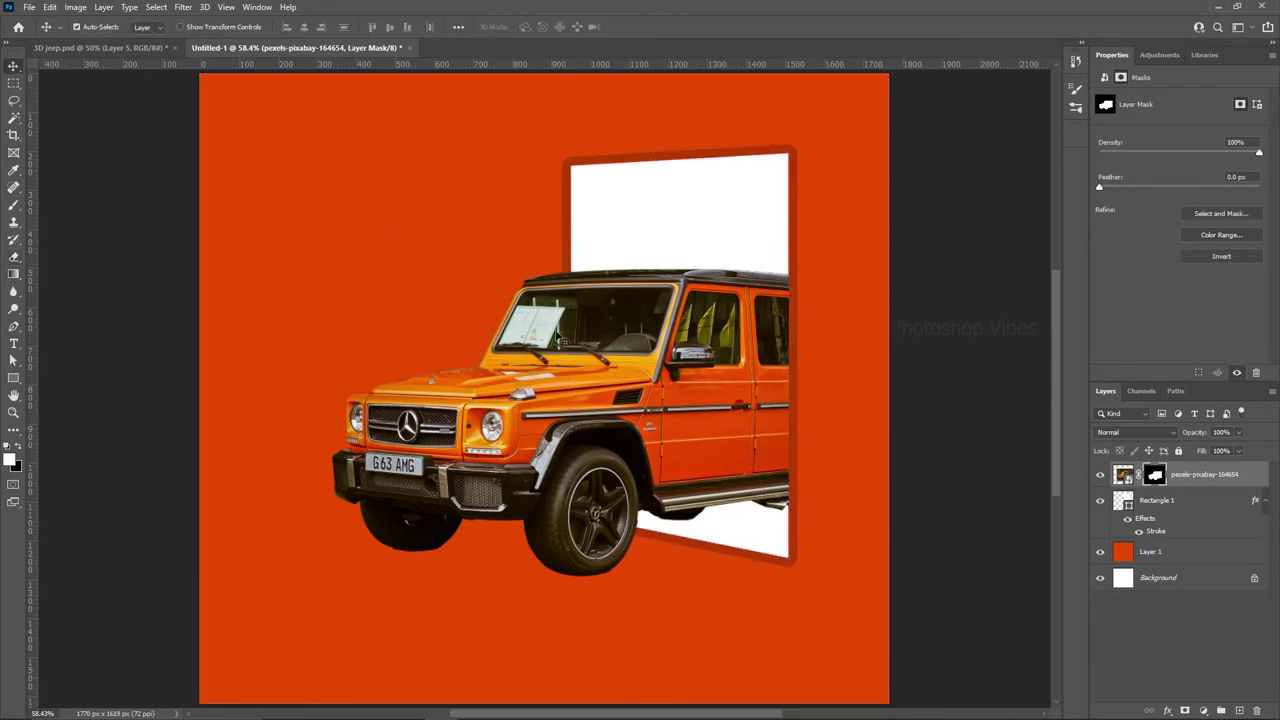
scroll(561, 410, "down", 2)
scroll(668, 460, "up", 1)
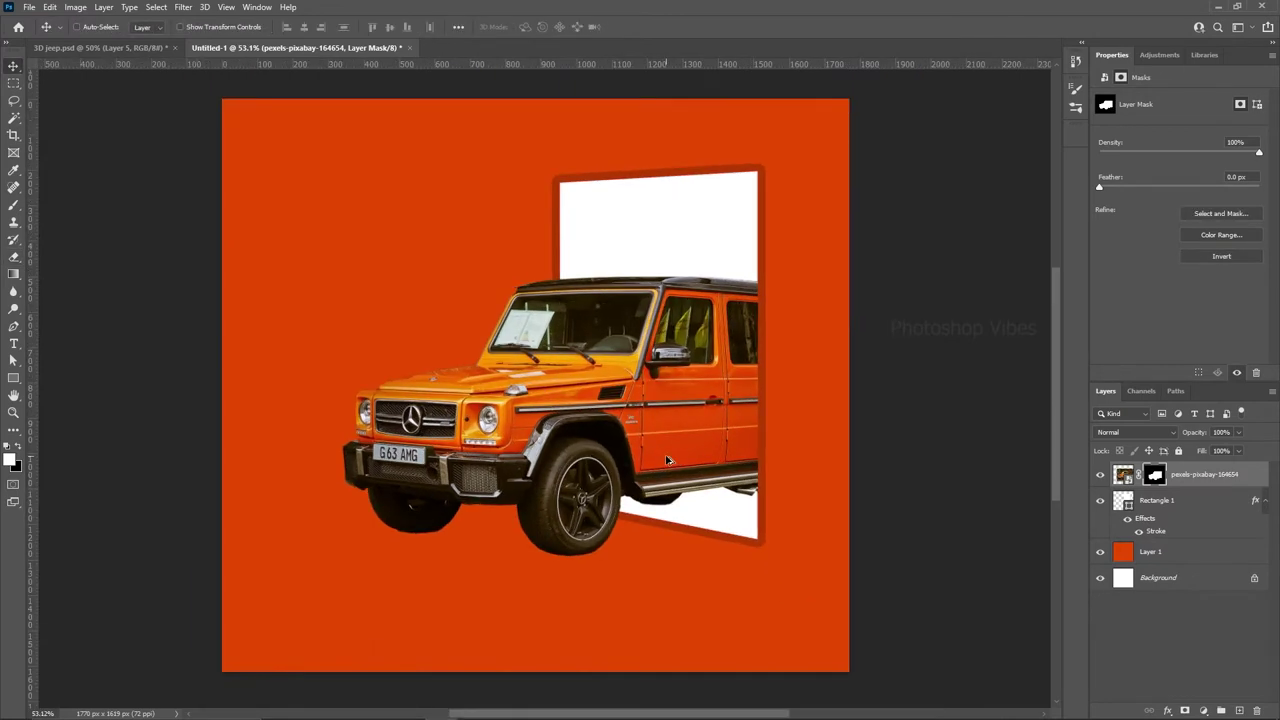
mouse_move(296, 360)
left_mouse_down()
mouse_move(680, 378)
mouse_move(658, 388)
left_mouse_up()
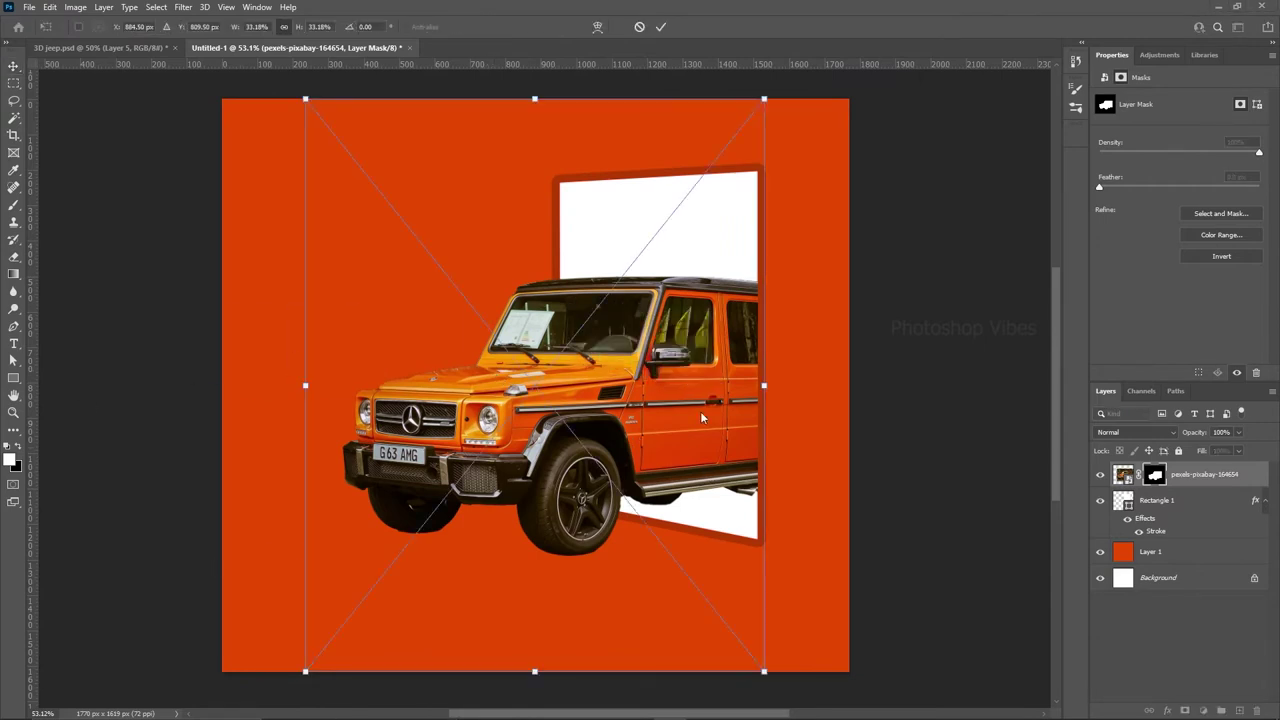
mouse_move(765, 673)
left_mouse_down()
mouse_move(623, 491)
mouse_move(643, 523)
left_mouse_up()
mouse_move(584, 441)
left_mouse_down()
mouse_move(657, 484)
mouse_move(741, 484)
left_mouse_up()
Commit the forest road photo, move it below the jeep layer and clip it into the frame
key("Return")
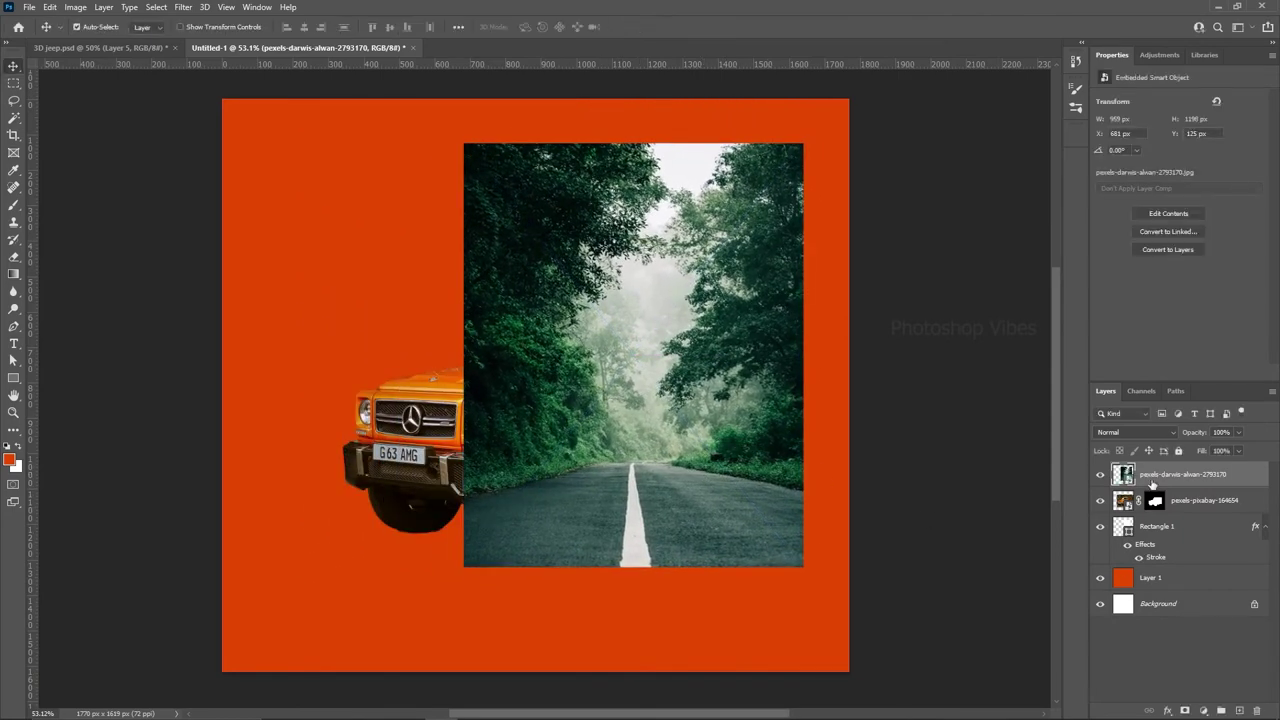
left_click_drag(1152, 476, 1153, 514)
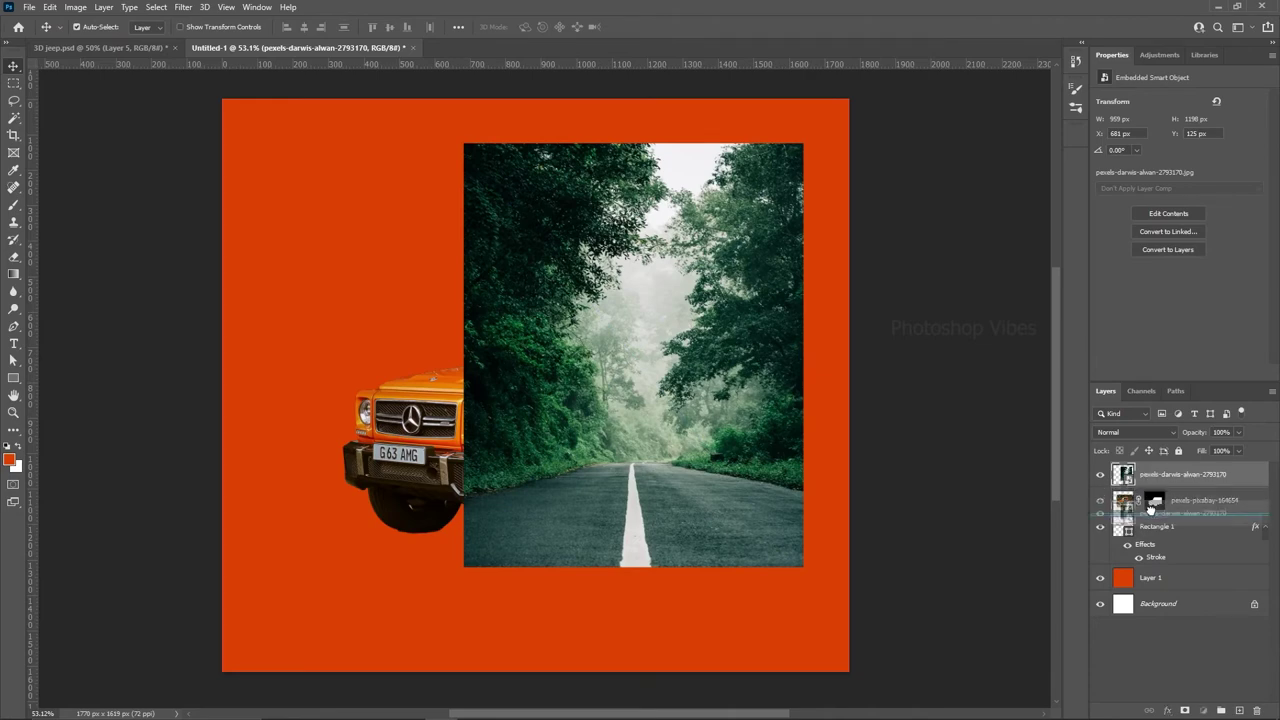
right_click(1184, 503)
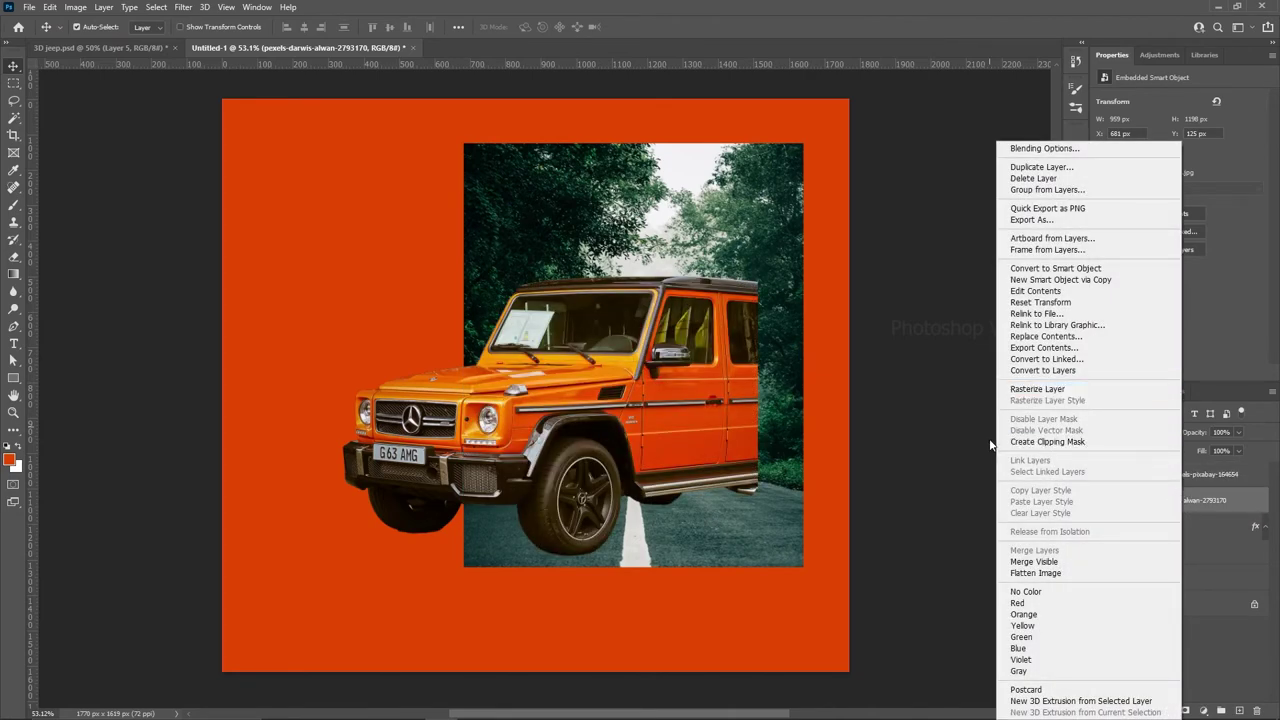
left_click(1096, 446)
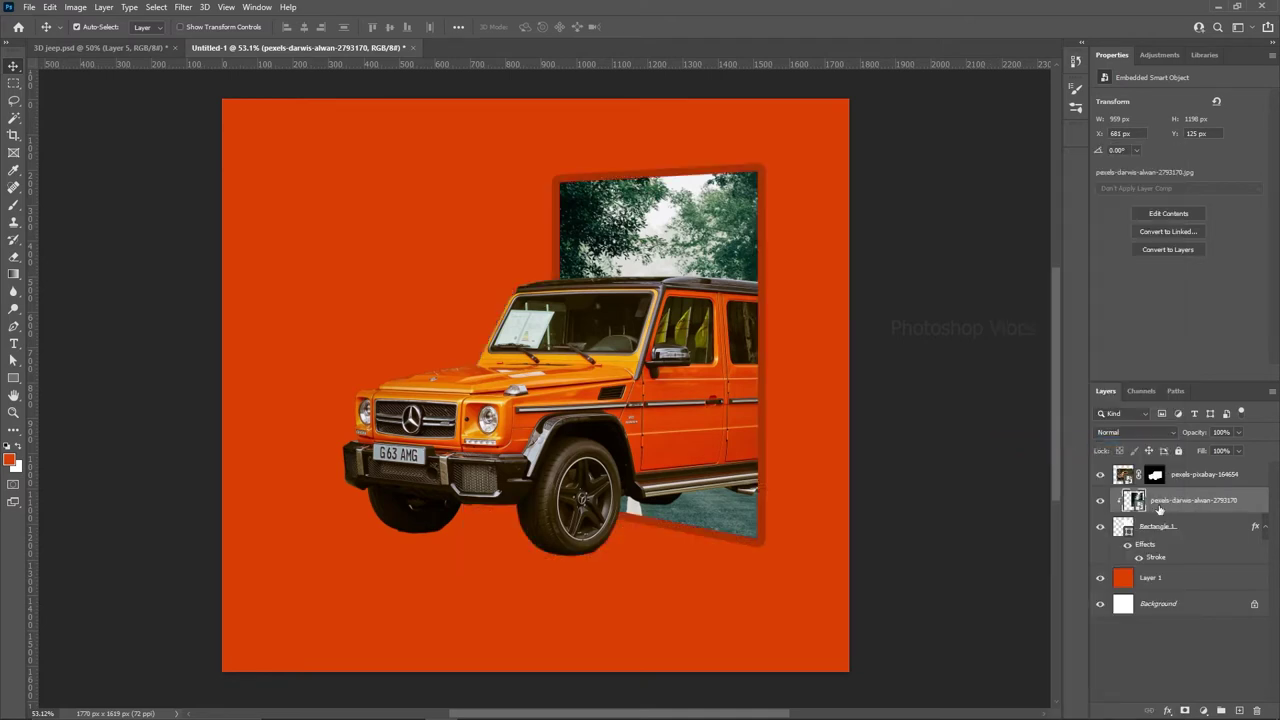
key("ctrl")
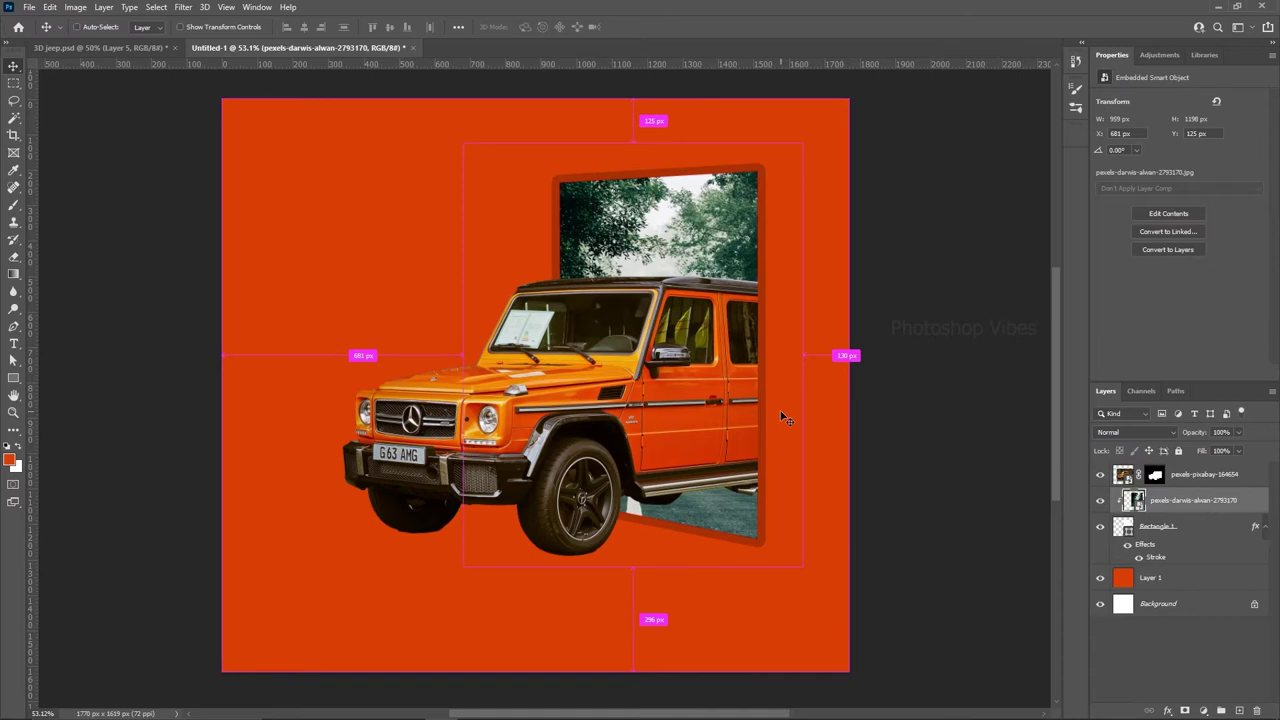
Scale the clipped forest photo to about 30% (1174 × 1460 px) and position it inside the slanted frame
key("ctrl+t")
key("ctrl+minus")
mouse_move(806, 551)
left_mouse_down()
mouse_move(860, 641)
mouse_move(791, 500)
left_mouse_up()
scroll(750, 420, "down", 1)
left_click_drag(694, 300, 721, 366)
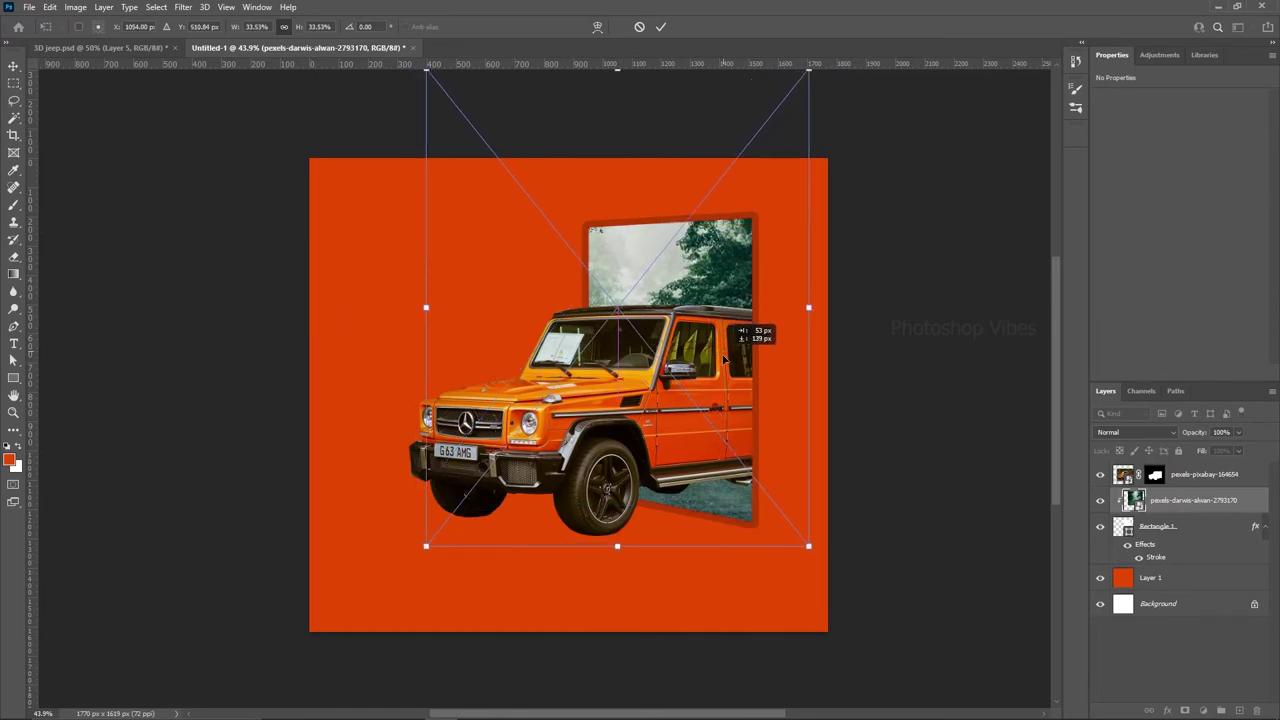
left_click_drag(808, 552, 788, 522)
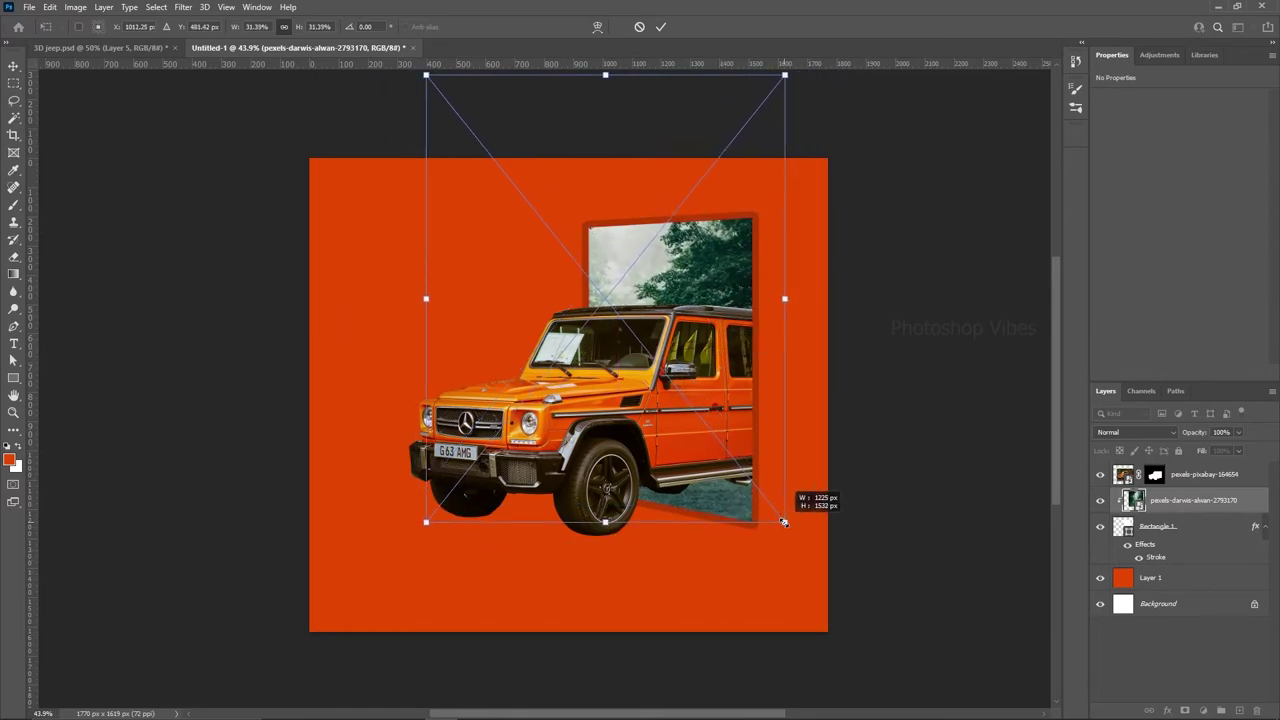
left_click_drag(652, 386, 660, 390)
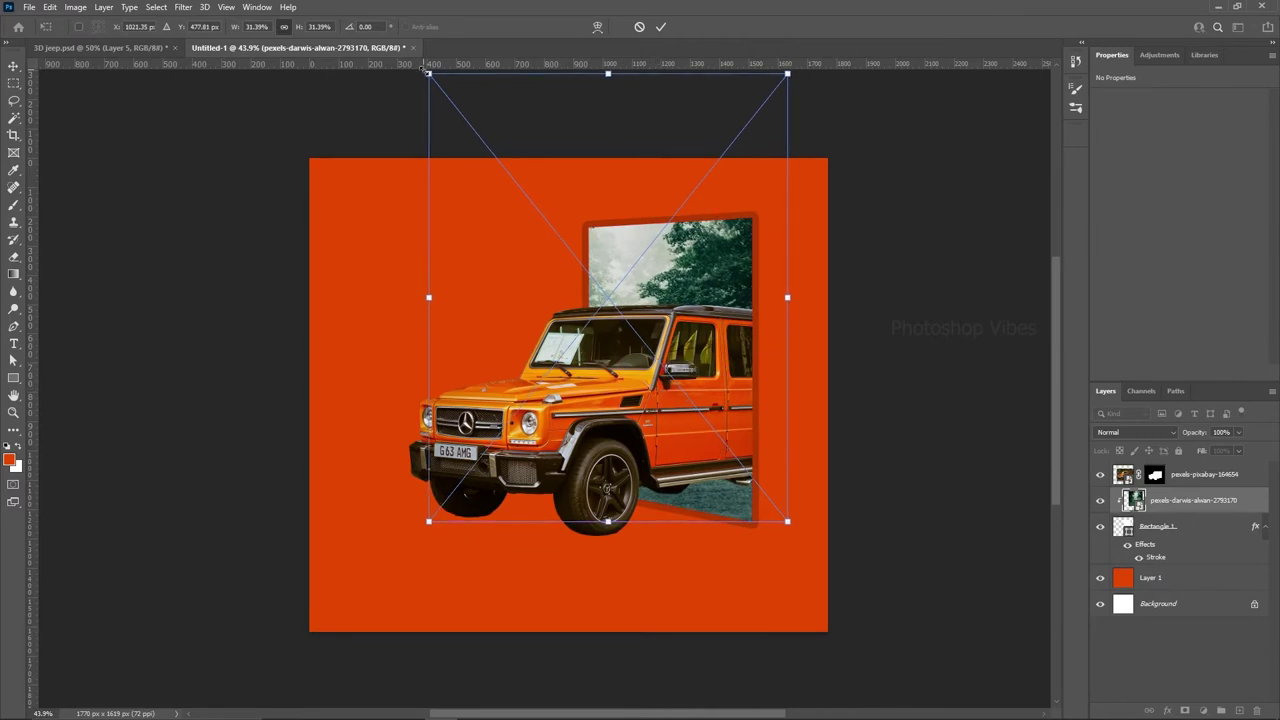
left_click_drag(425, 70, 444, 92)
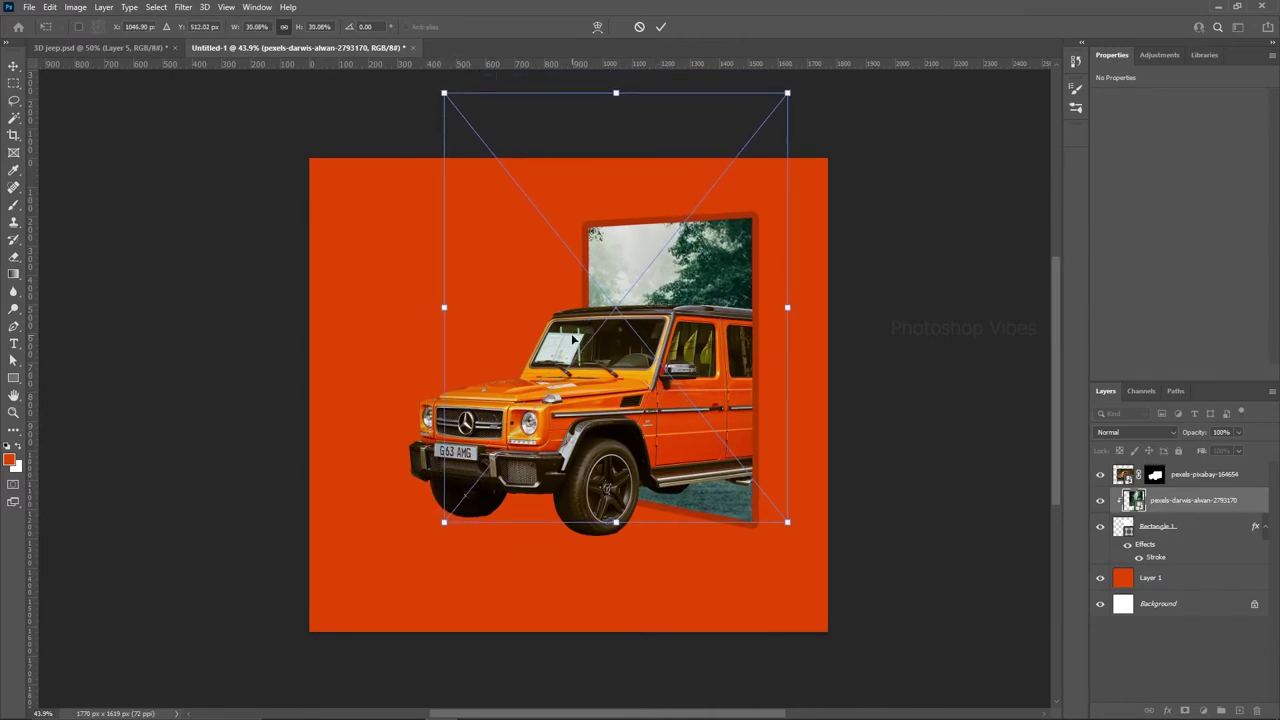
key("Return")
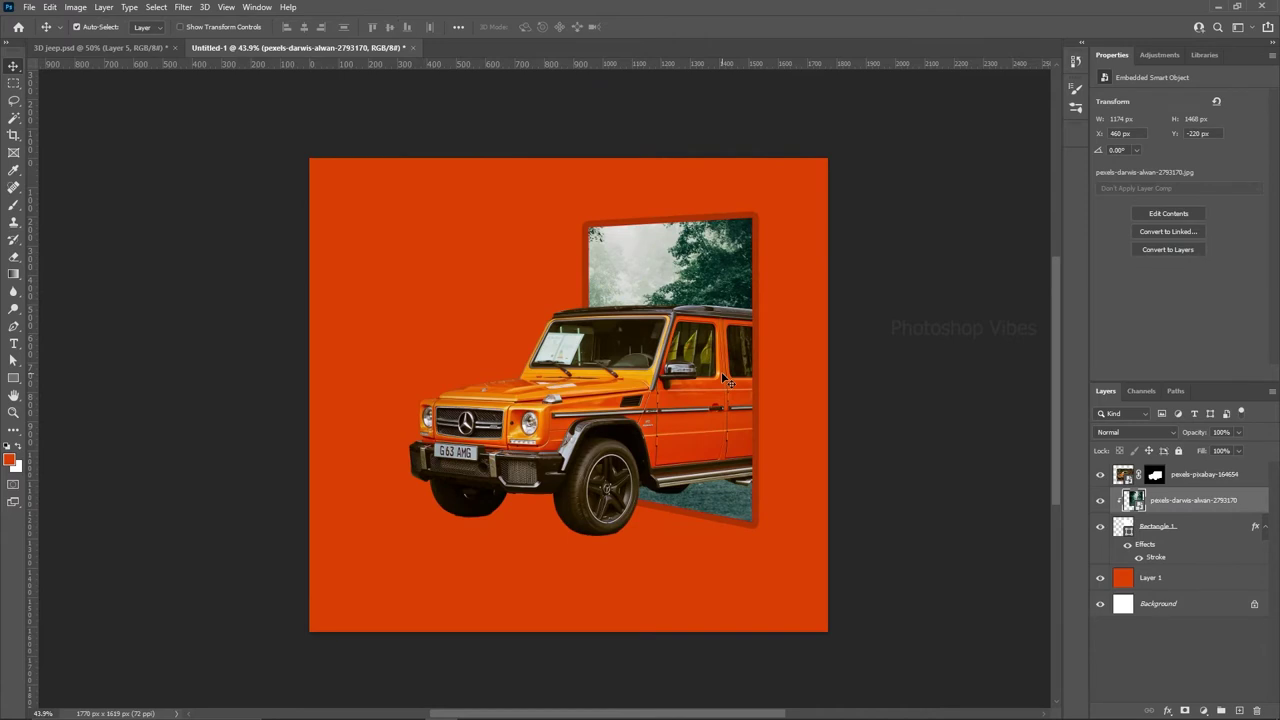
left_click(1150, 526)
Change Rectangle 1's stroke effect colour to the darker burnt orange b43900
left_click(1100, 526)
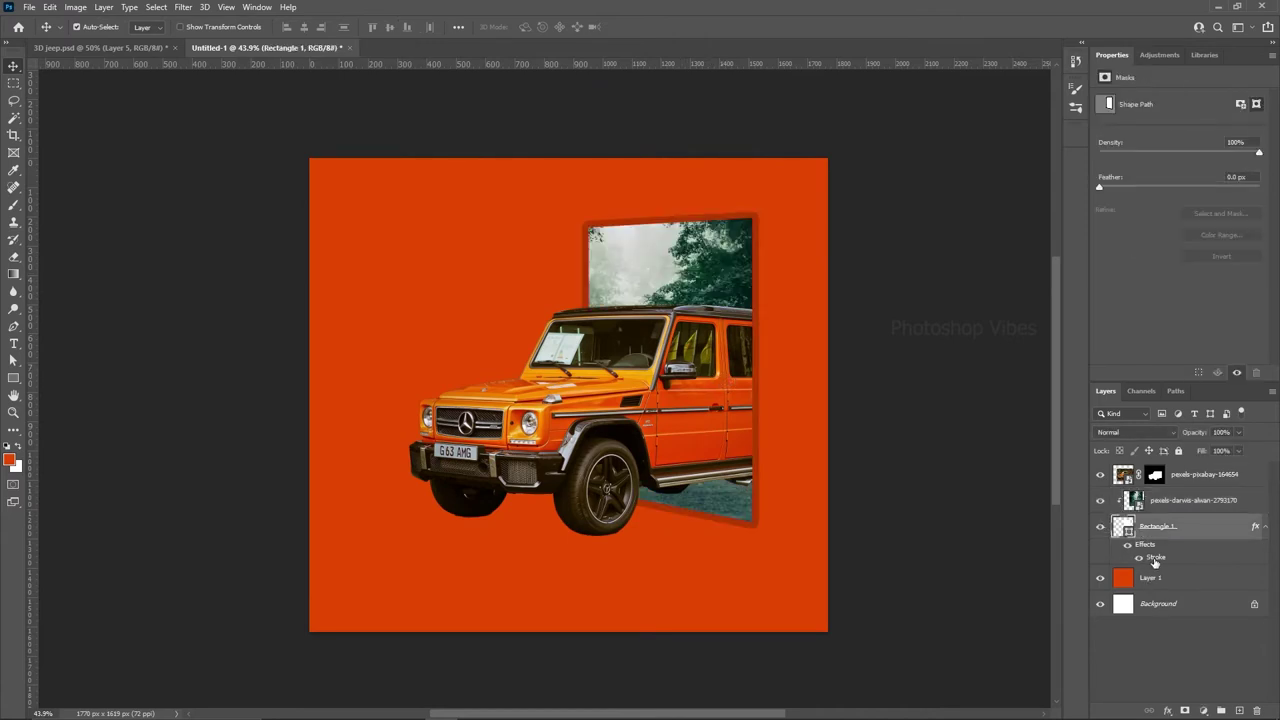
double_click(1155, 559)
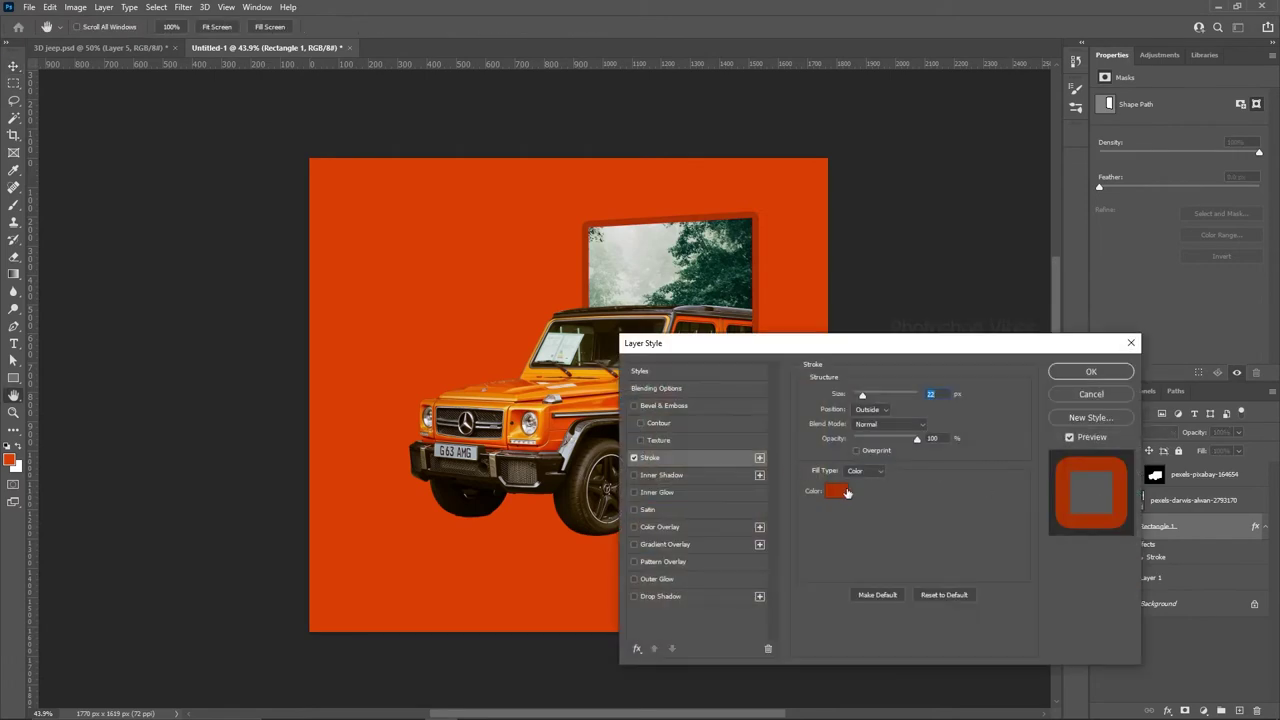
left_click(846, 492)
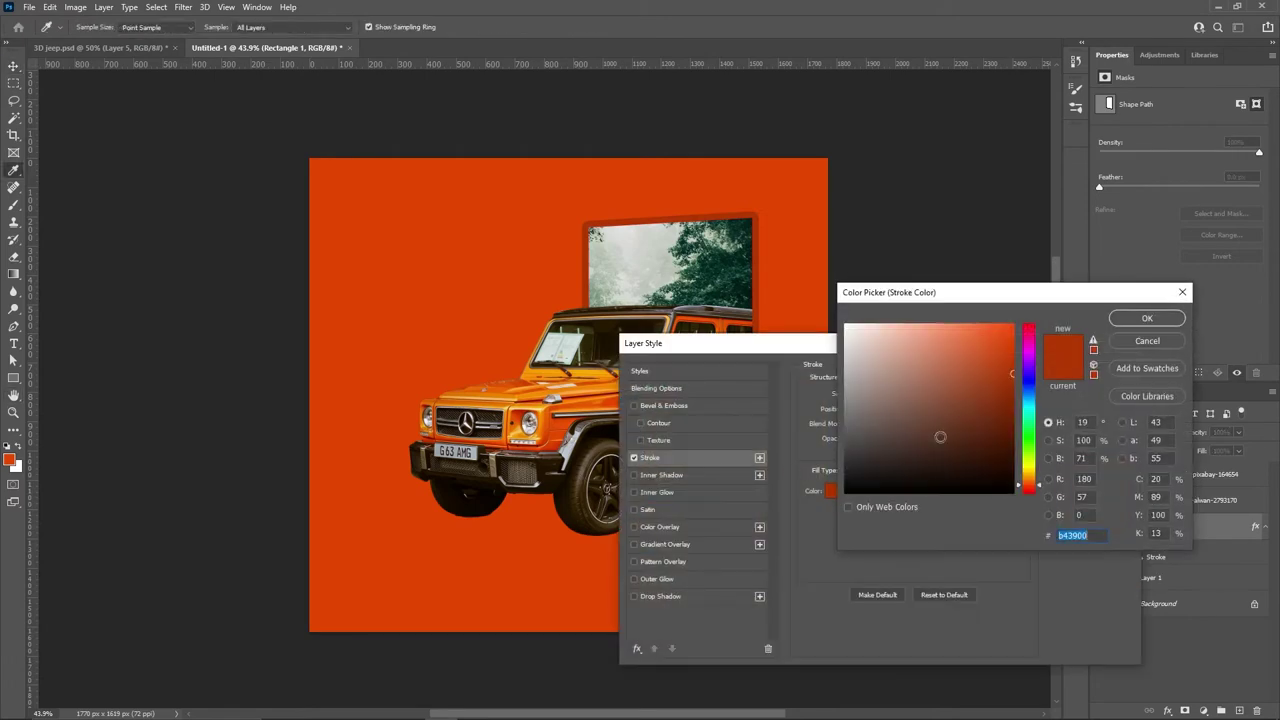
left_click(1140, 322)
left_click(1084, 372)
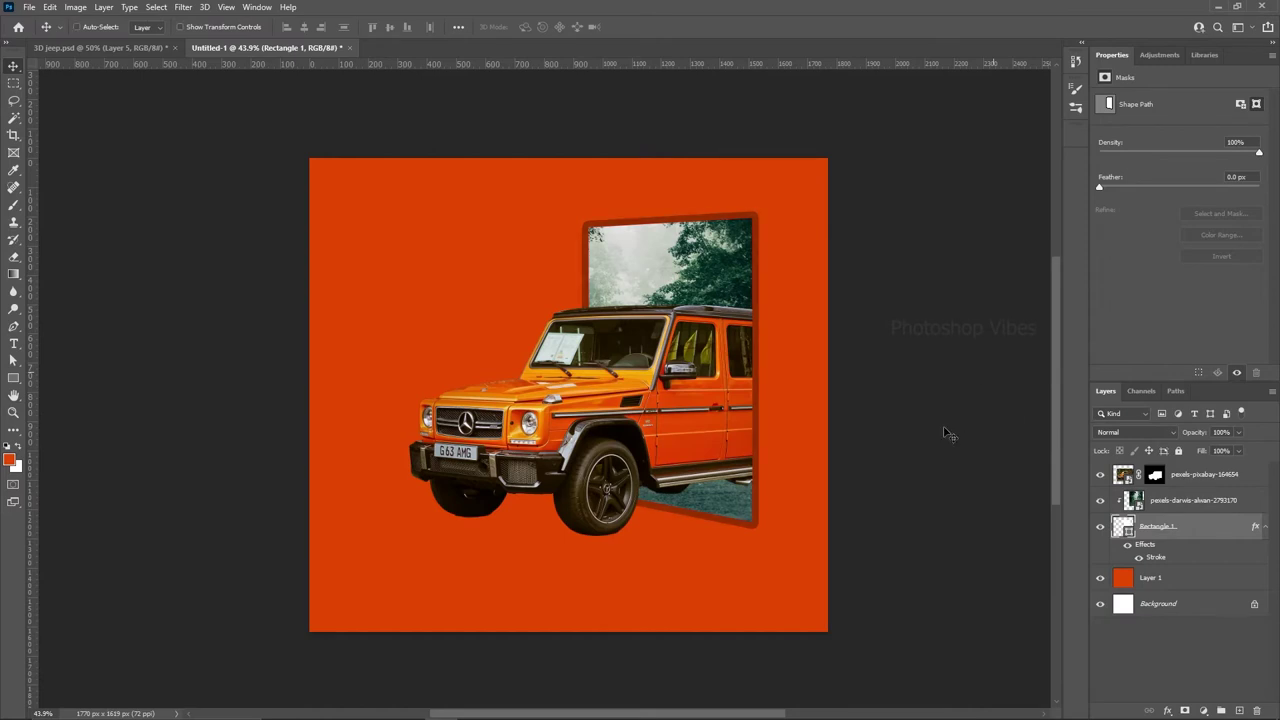
Add Layer 2 clipped to the forest photo and set the foreground colour to black 000000
left_click(1175, 498)
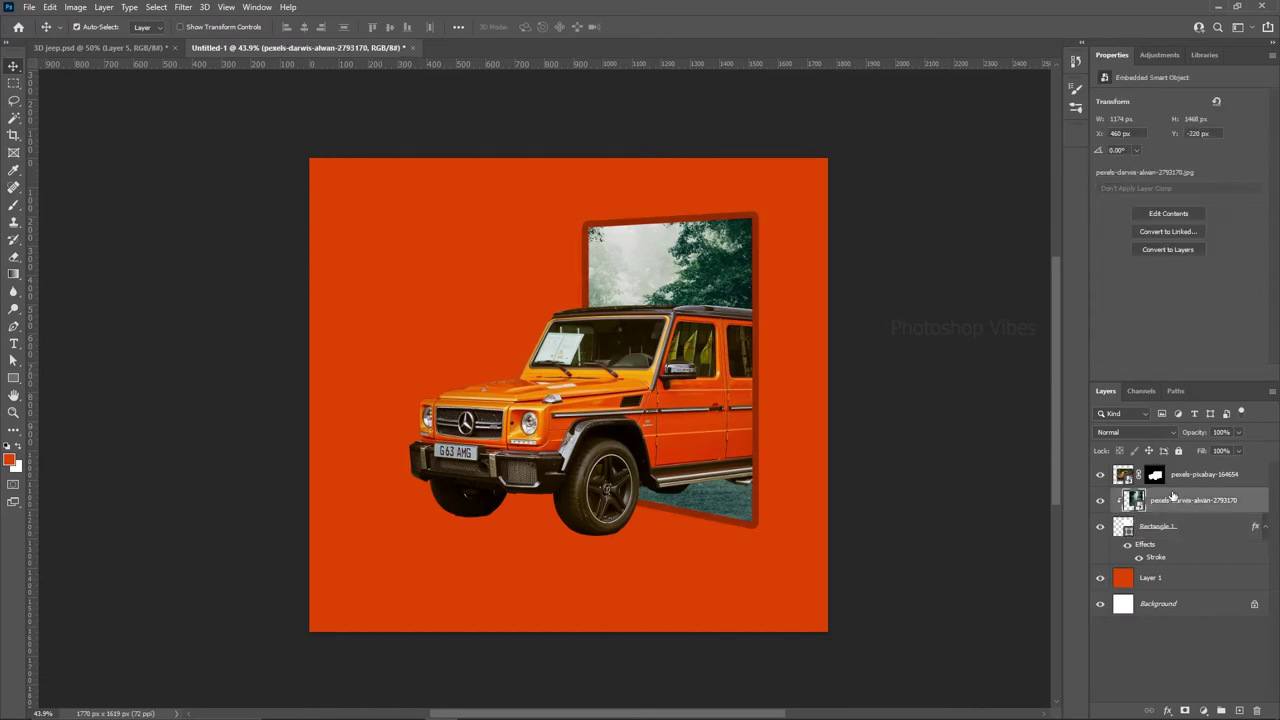
left_click(1239, 711)
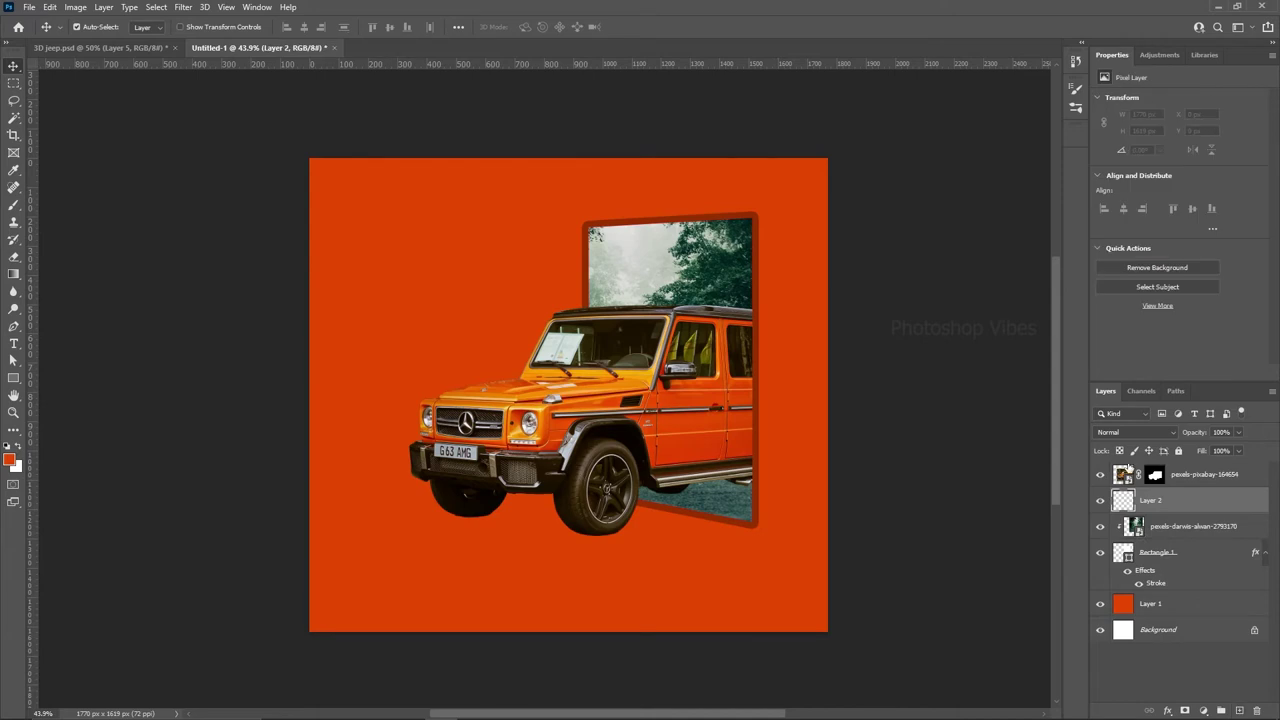
right_click(1168, 508)
left_click(1030, 418)
left_click(11, 460)
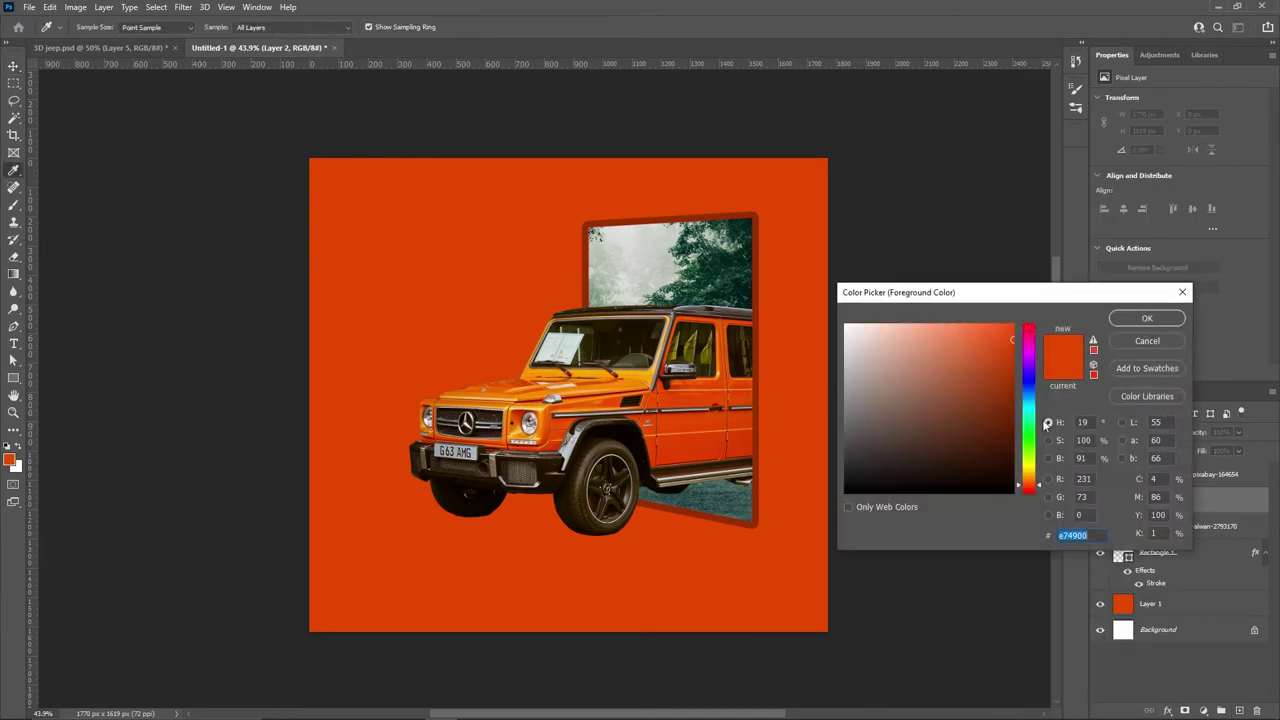
type("000000")
left_click(1147, 318)
Set up a soft Brush of about 598 px with 0% hardness for the bottom shadow
key("v")
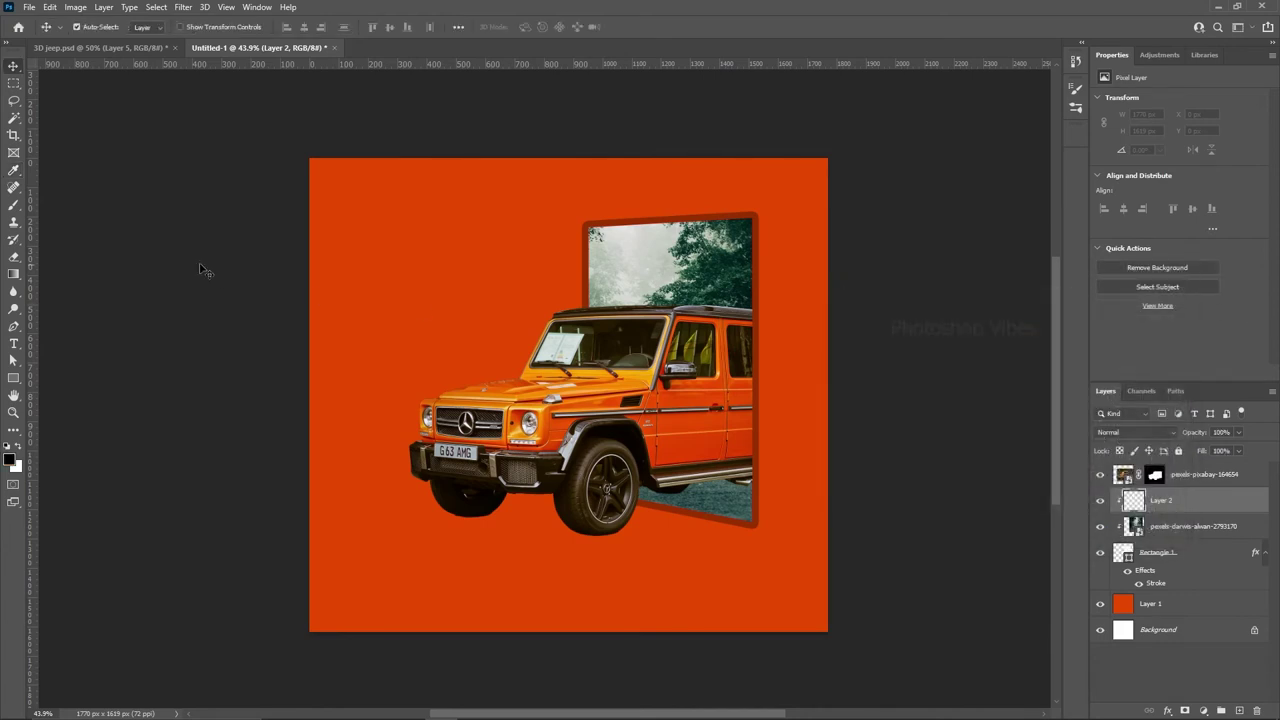
left_click(14, 204)
right_click(14, 204)
left_click(60, 208)
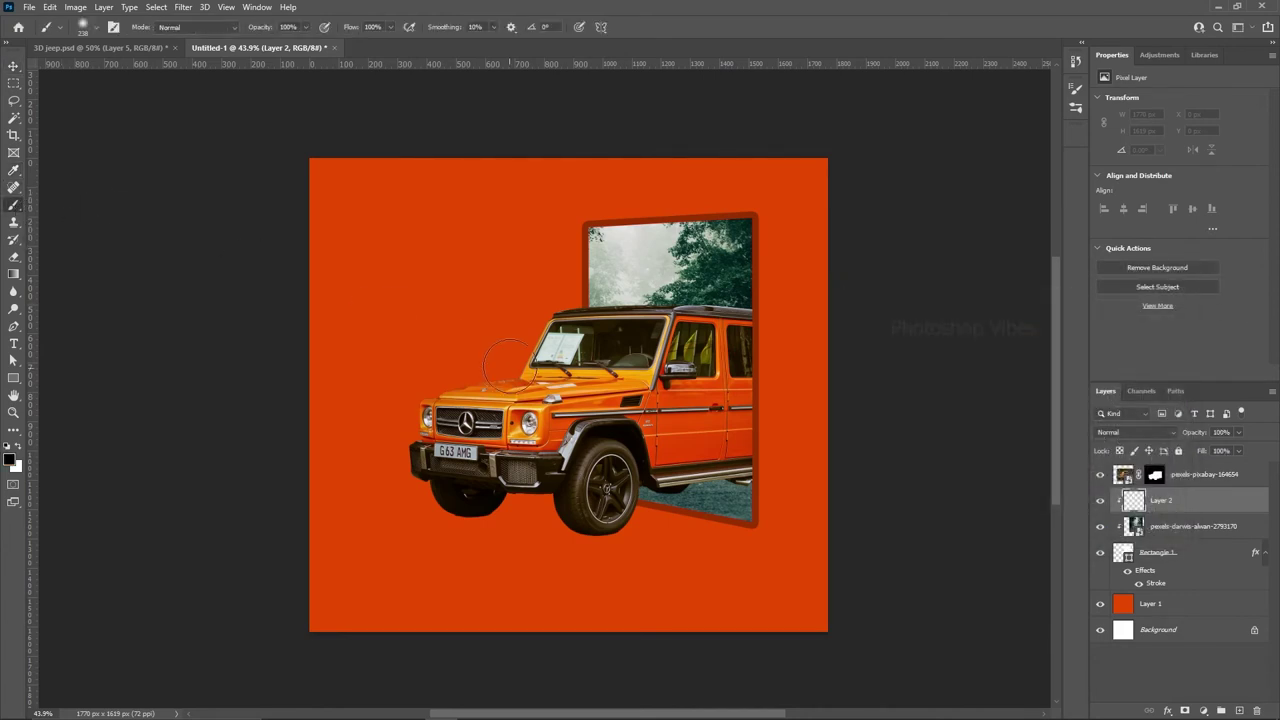
left_click_drag(481, 332, 509, 340)
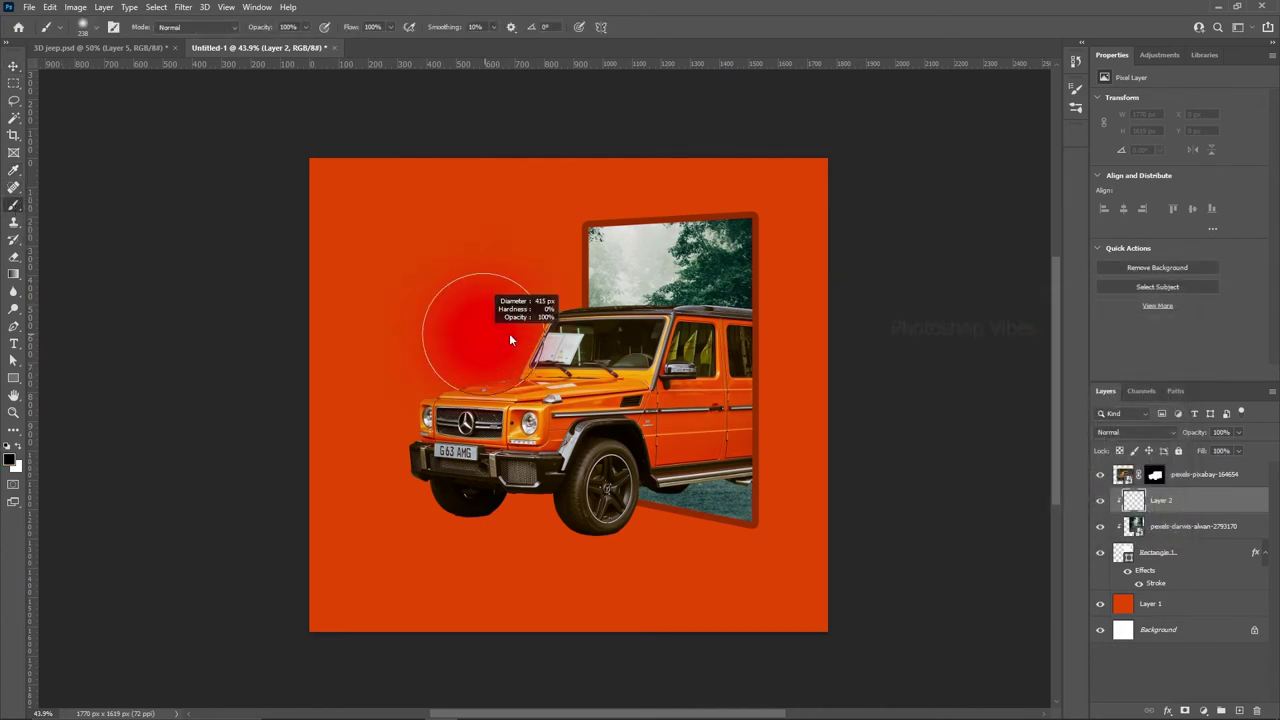
left_click_drag(716, 327, 728, 333)
right_click(728, 340)
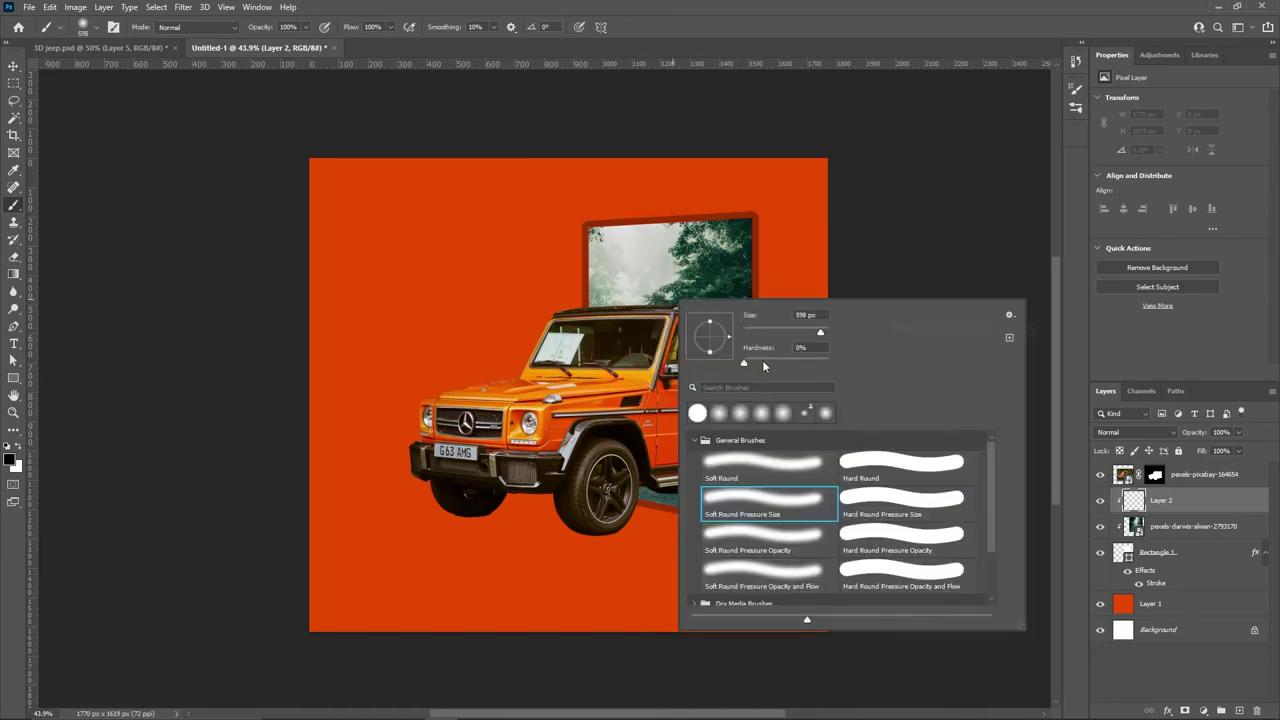
key("Return")
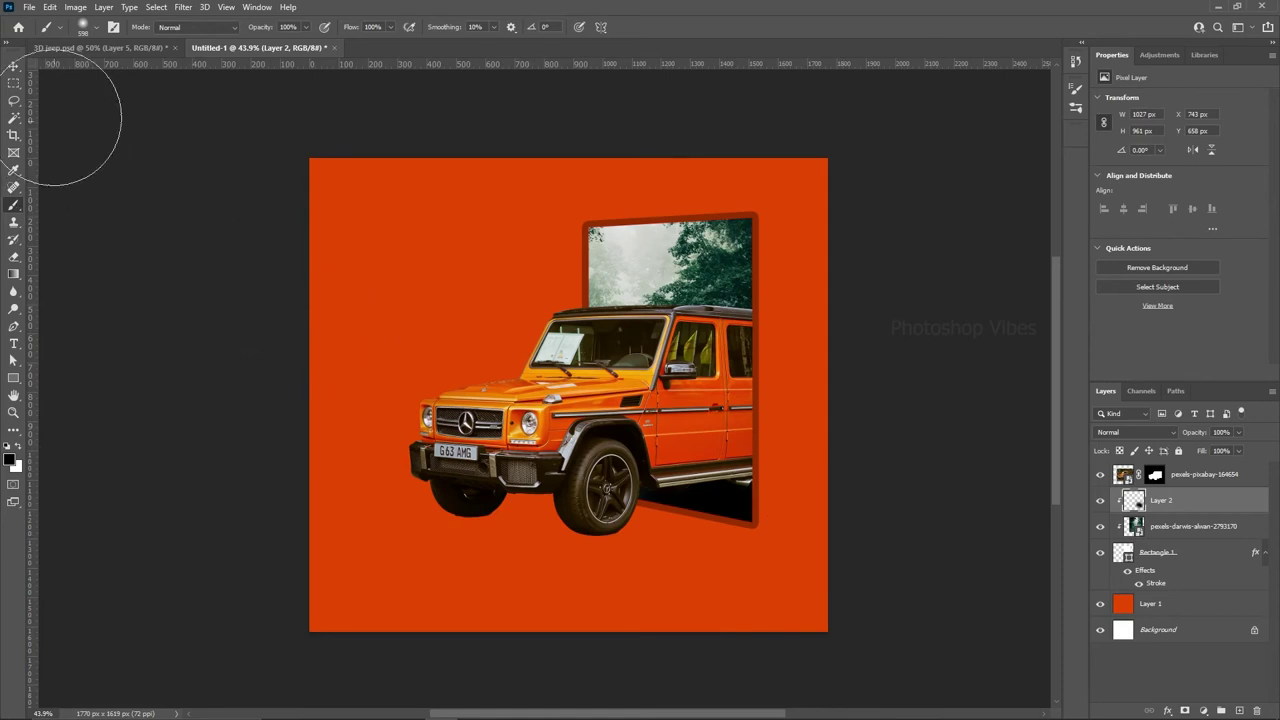
Select the car layer and add a new Layer 3 clipped to the car
key("v")
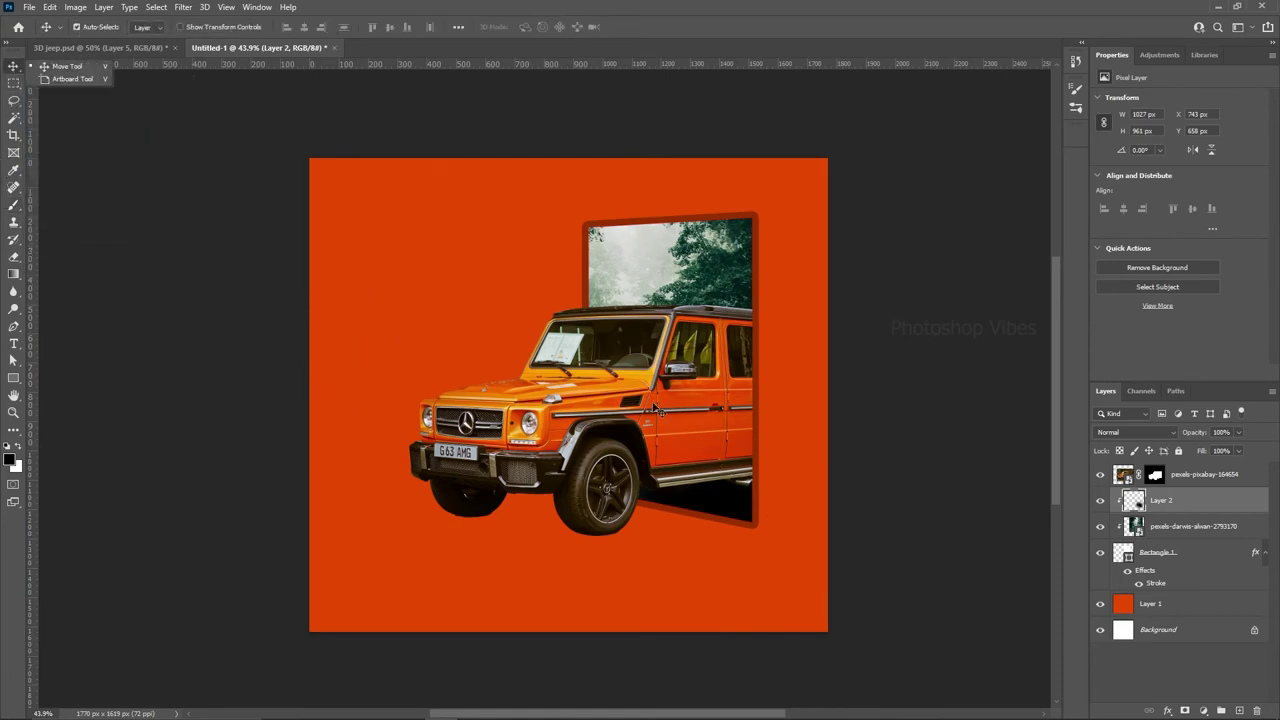
left_click(660, 413)
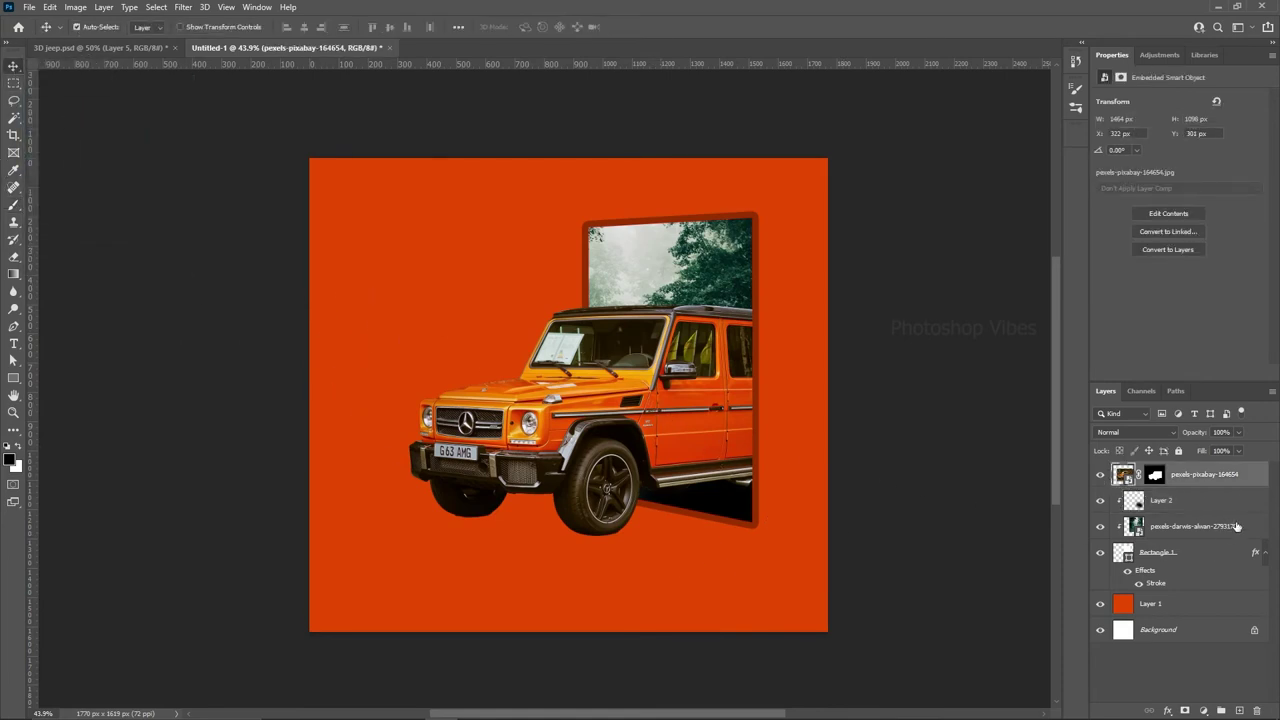
left_click(1099, 475)
left_click(1240, 710)
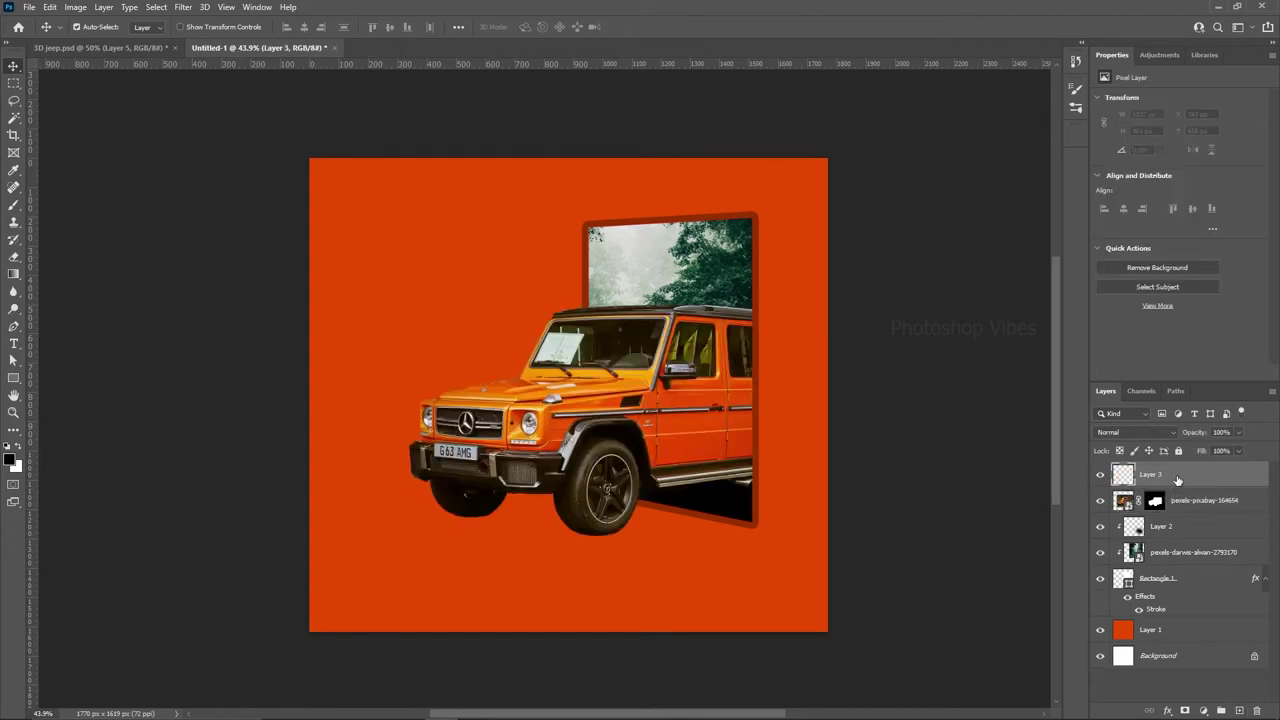
right_click(1177, 480)
left_click(1060, 411)
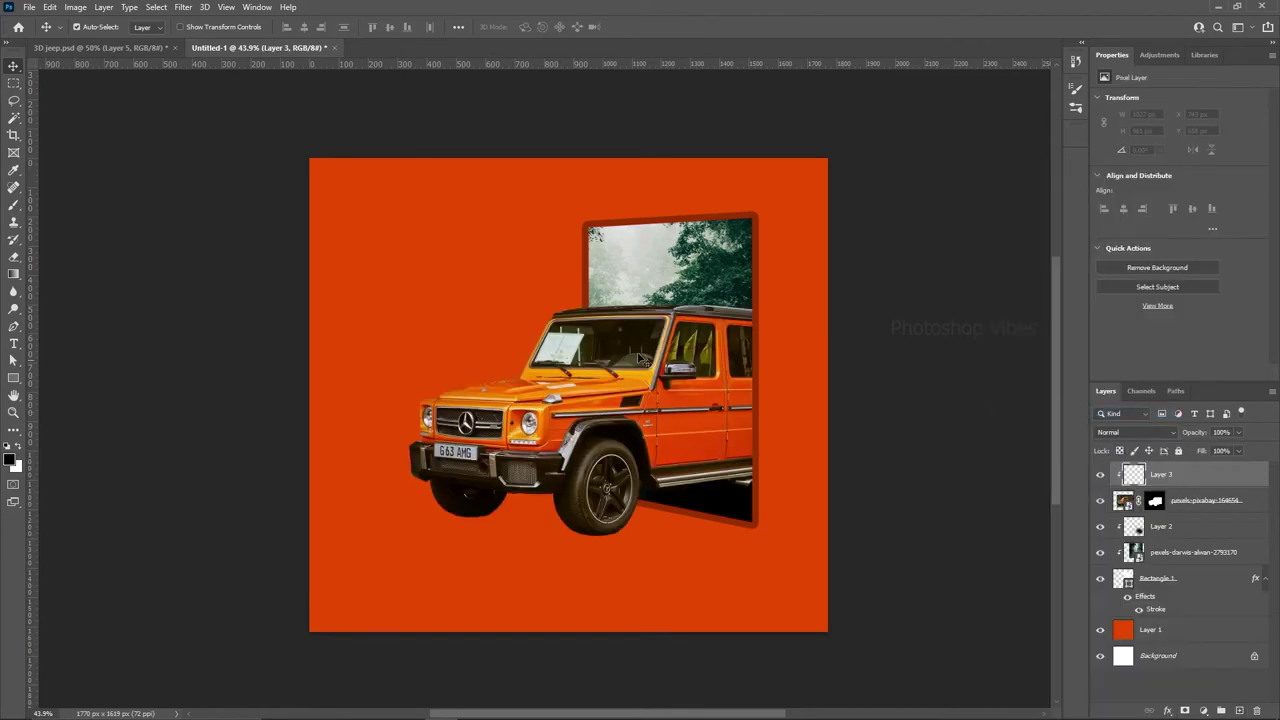
Paint faint black shading over the car's rear door and back wheel, then add empty Layer 4
left_click(14, 205)
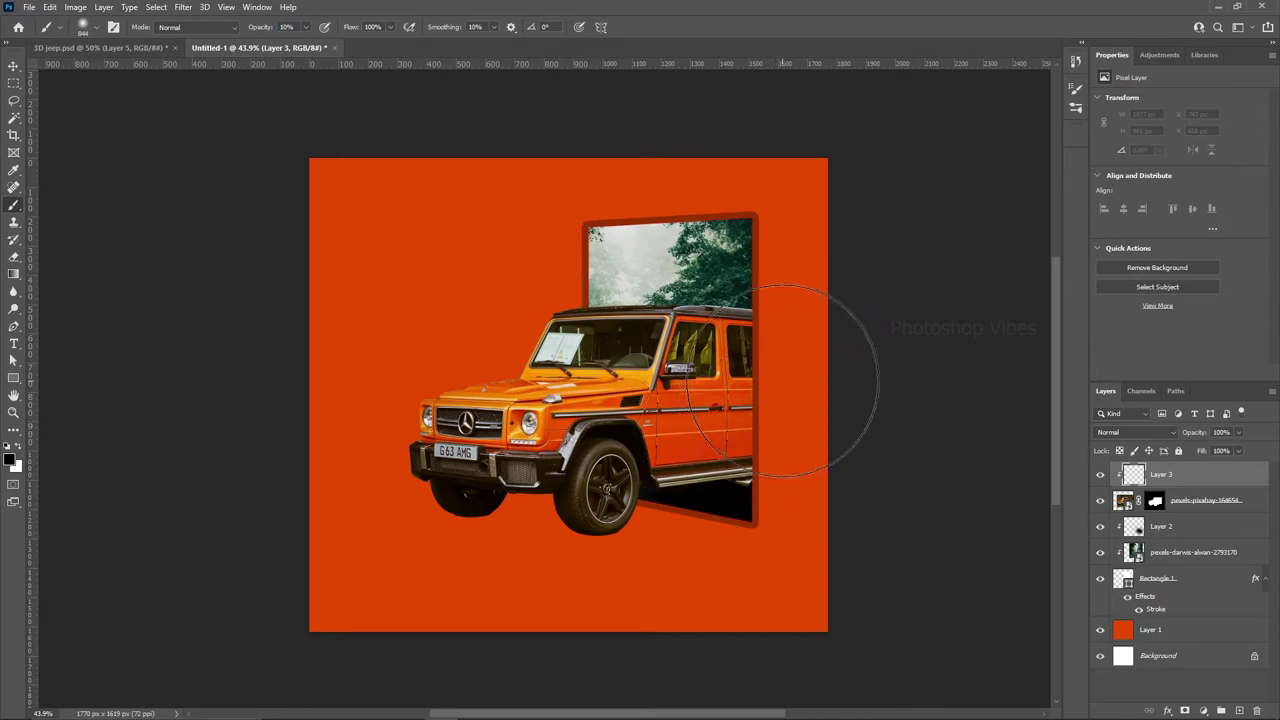
mouse_move(776, 357)
left_mouse_down()
mouse_move(768, 400)
mouse_move(834, 405)
left_mouse_up()
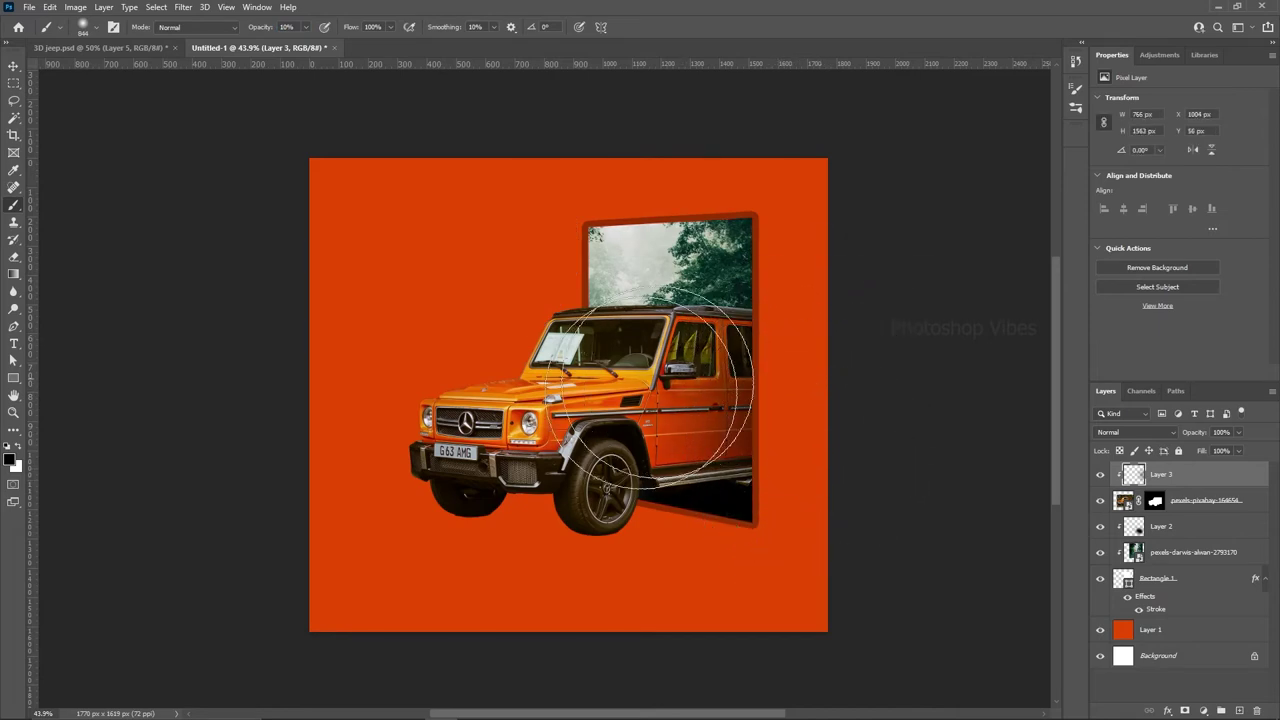
mouse_move(629, 517)
left_mouse_down()
mouse_move(432, 530)
mouse_move(668, 522)
left_mouse_up()
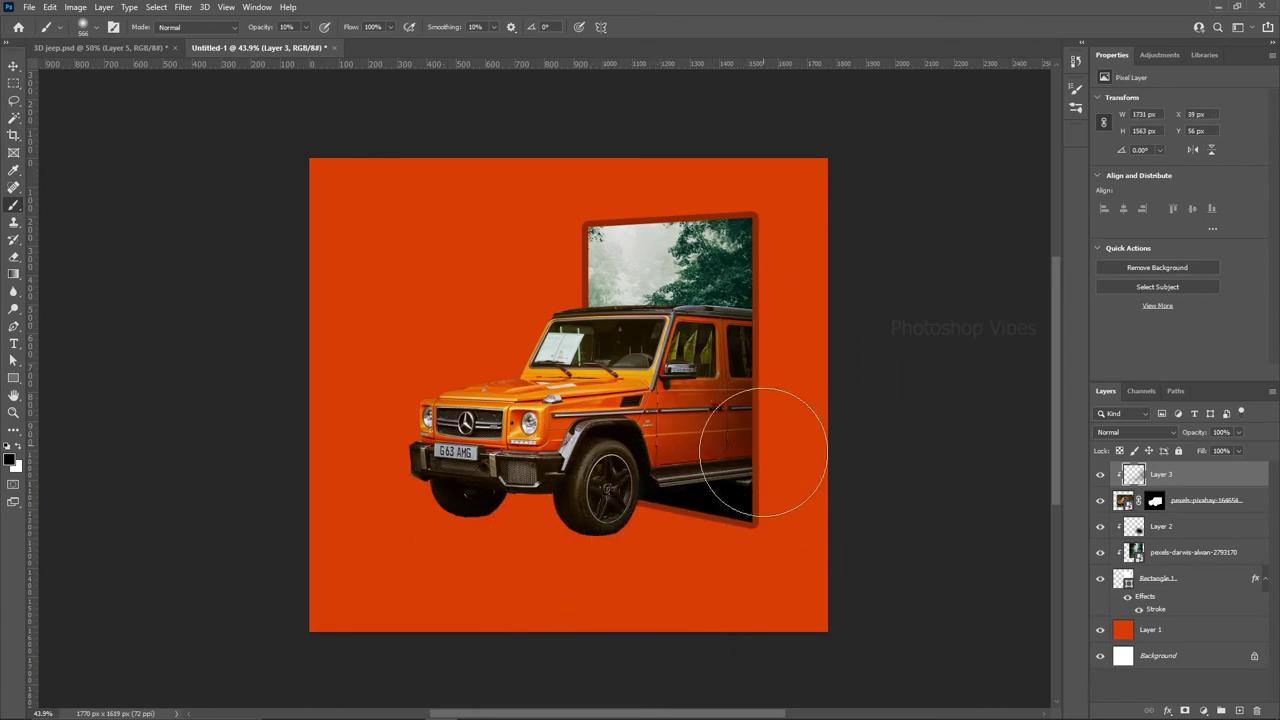
left_click(13, 66)
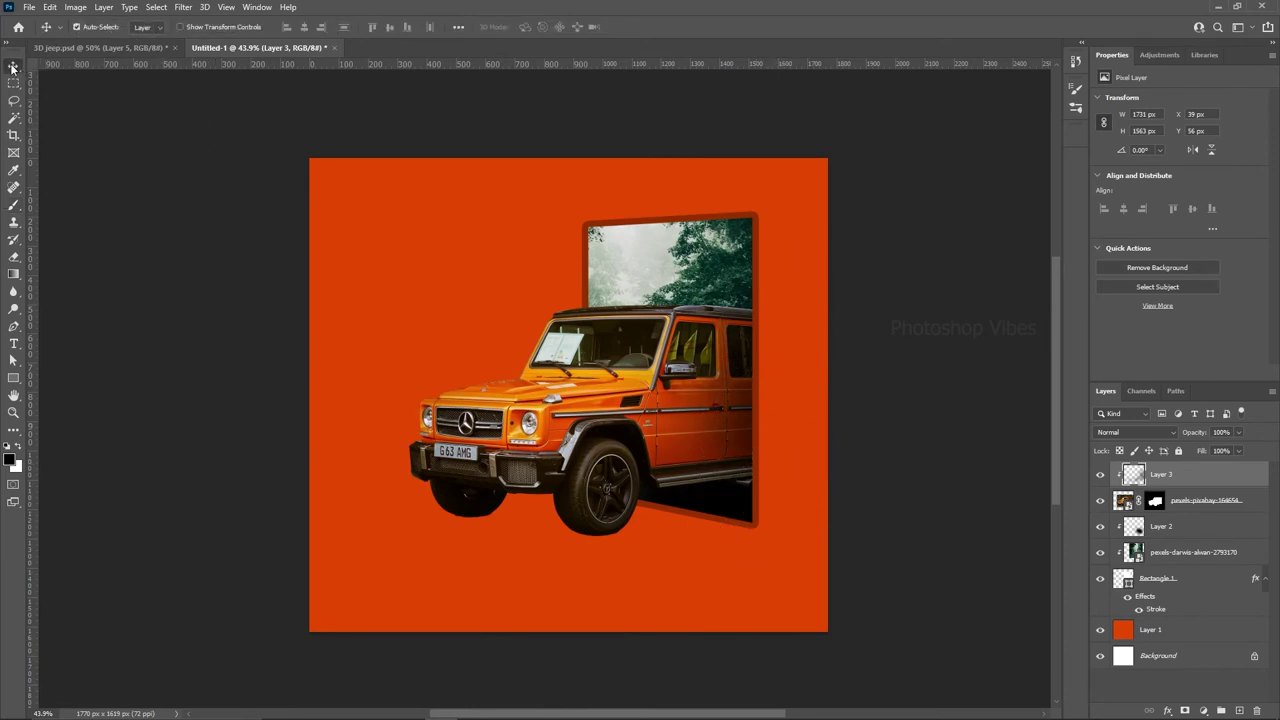
left_click(1100, 475)
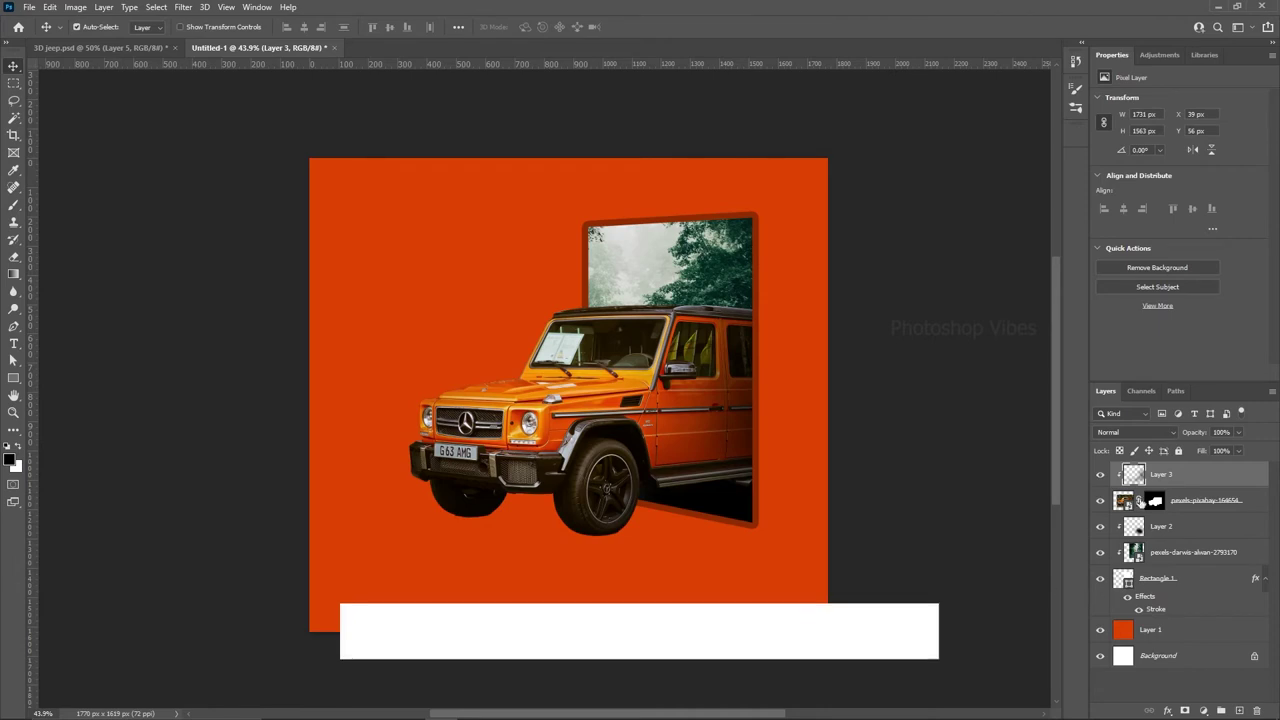
left_click(1239, 710)
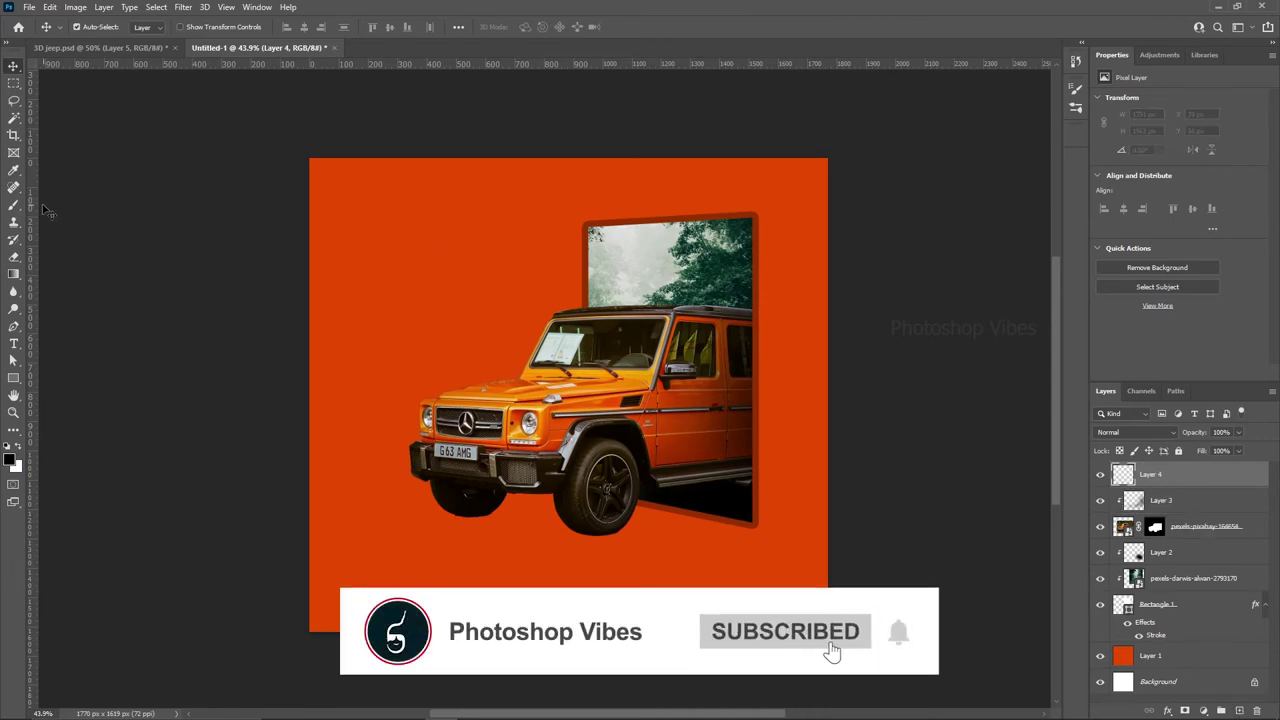
Paint a soft black dab at 100% opacity with a ~700 px brush and squash it flat
key("b")
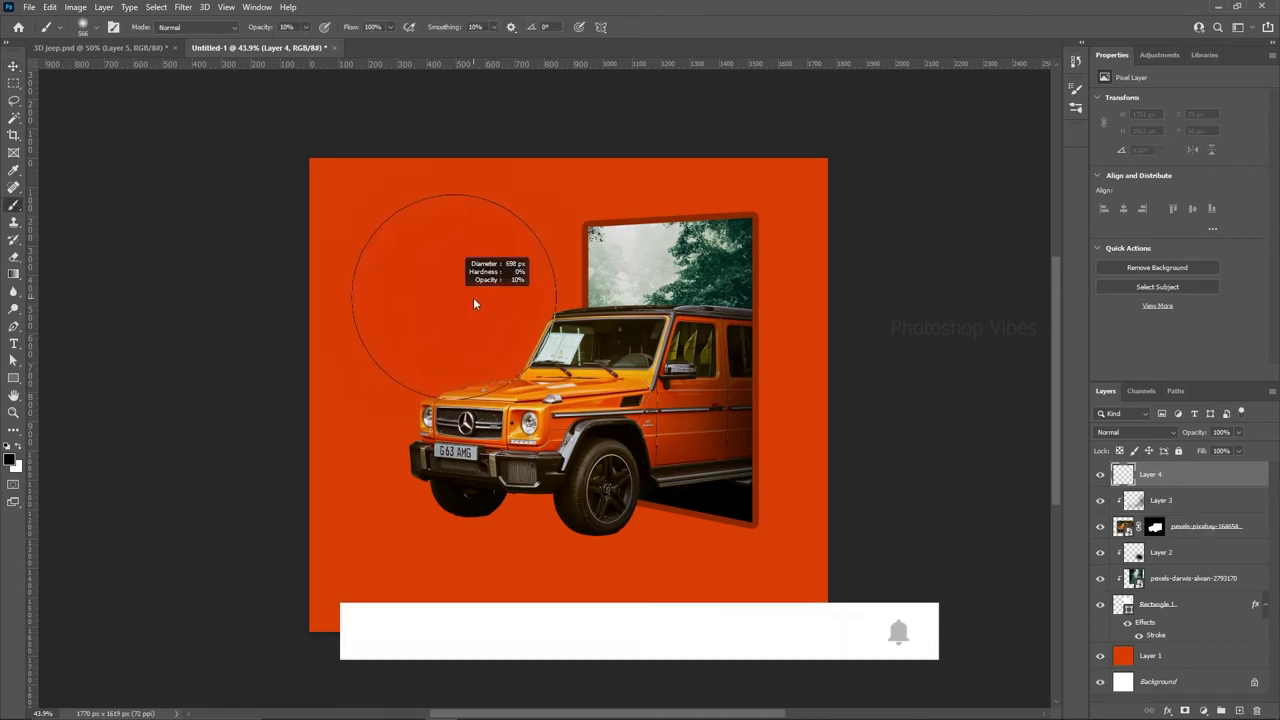
left_click_drag(673, 328, 638, 330)
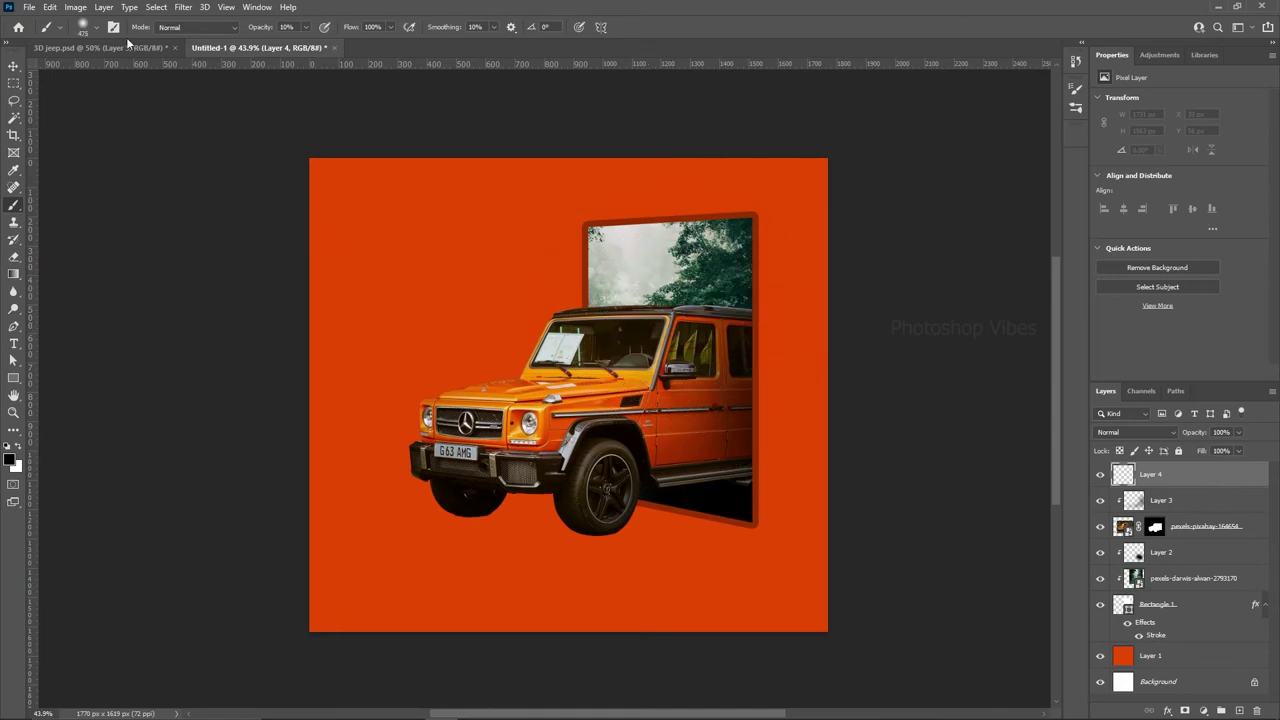
left_click(305, 28)
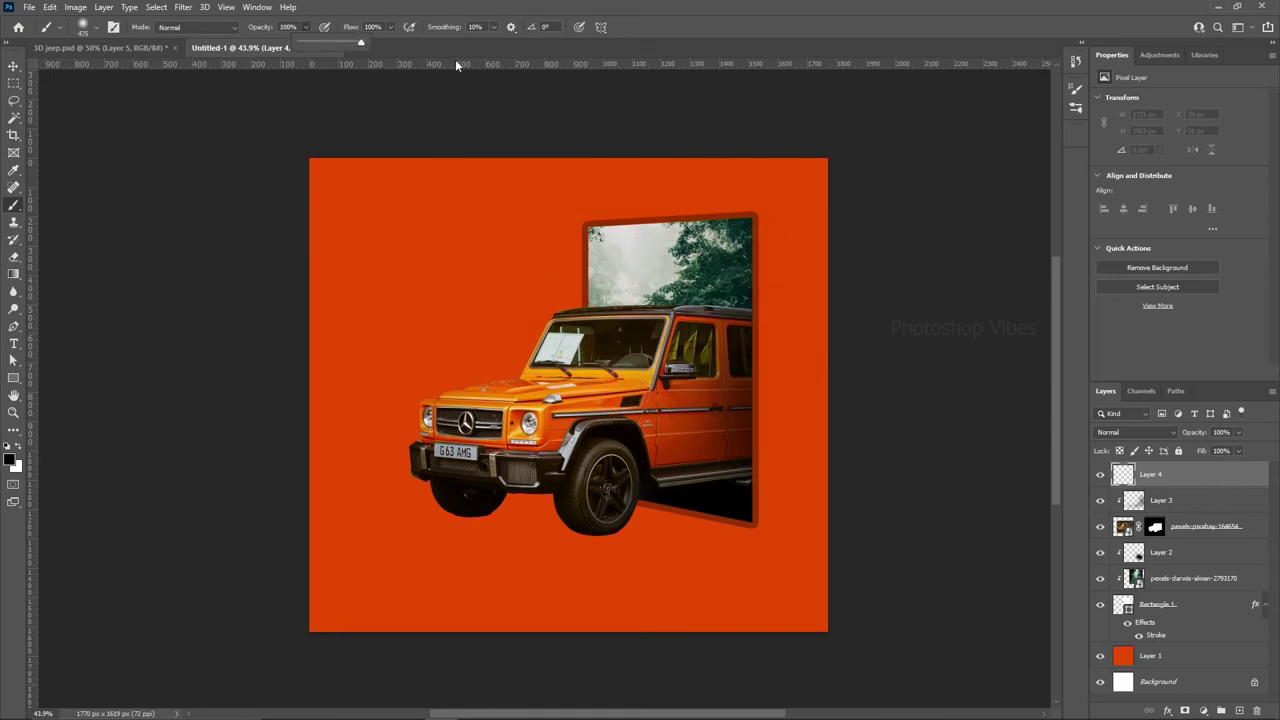
left_click(443, 282)
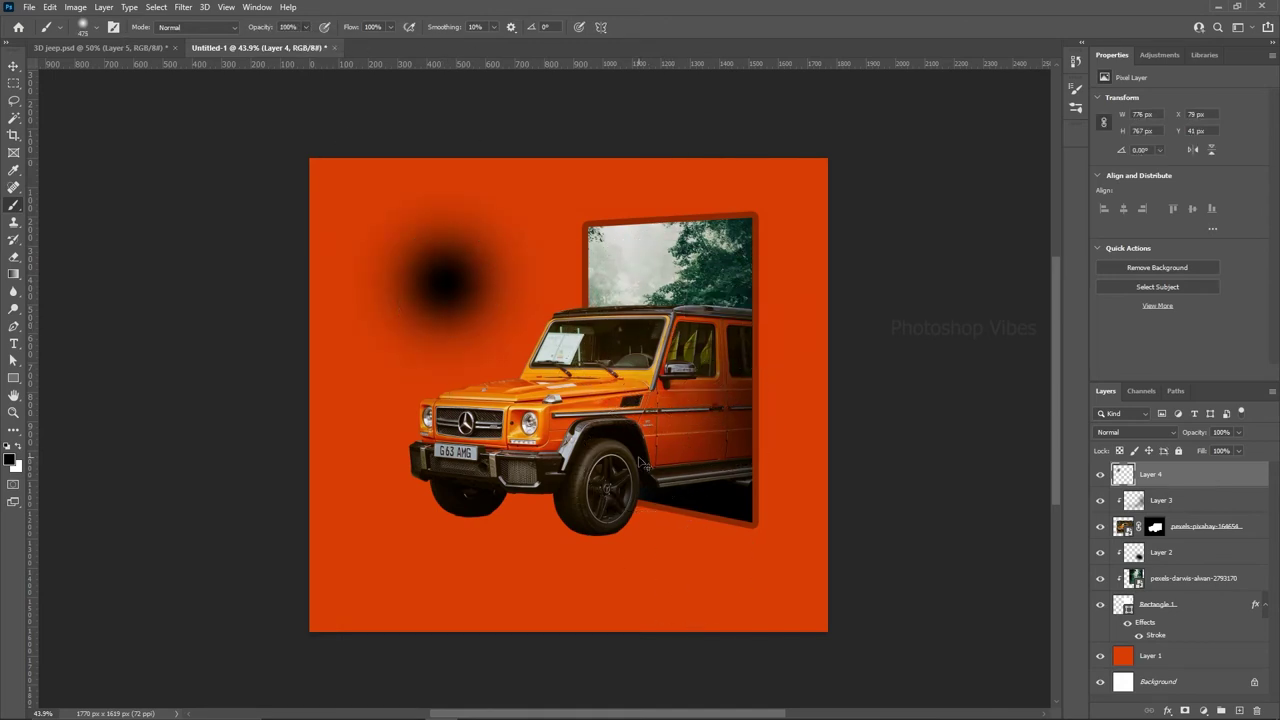
key("ctrl+t")
mouse_move(445, 168)
left_mouse_down()
mouse_move(433, 364)
mouse_move(606, 541)
mouse_move(594, 514)
left_mouse_up()
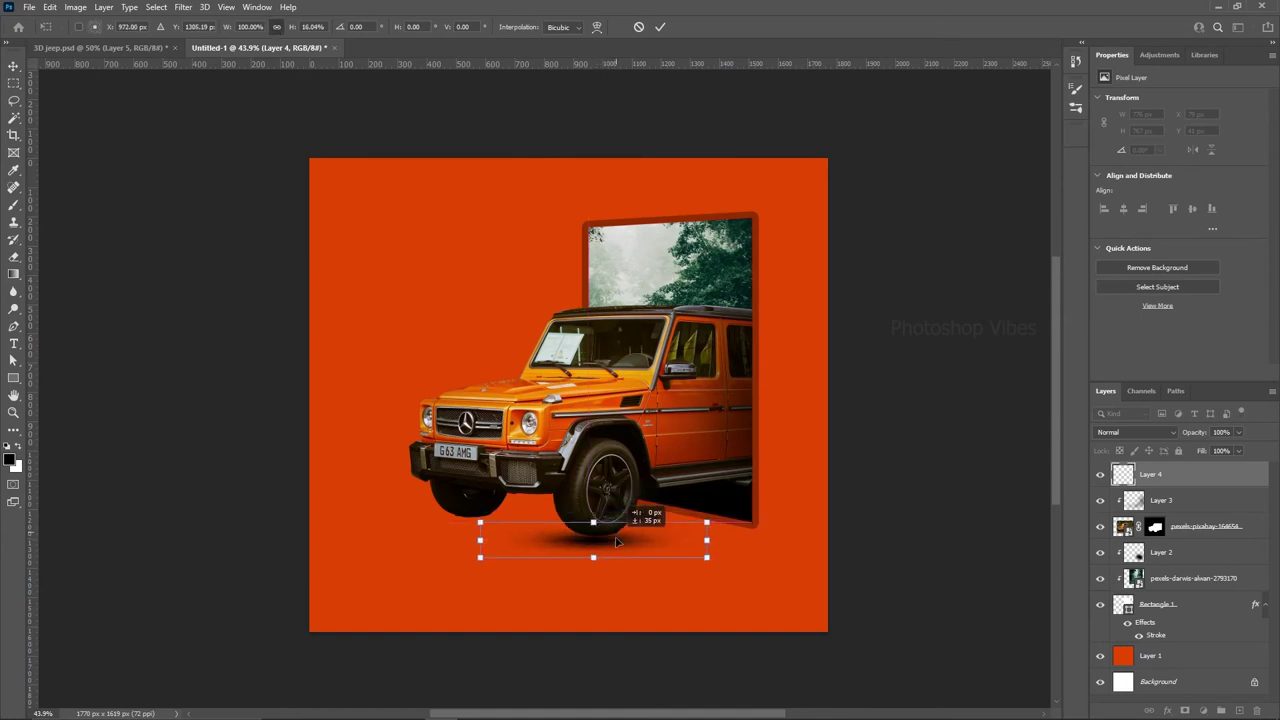
key("Return")
Move the flattened shadow beneath the front wheel and nudge it up slightly
key("b")
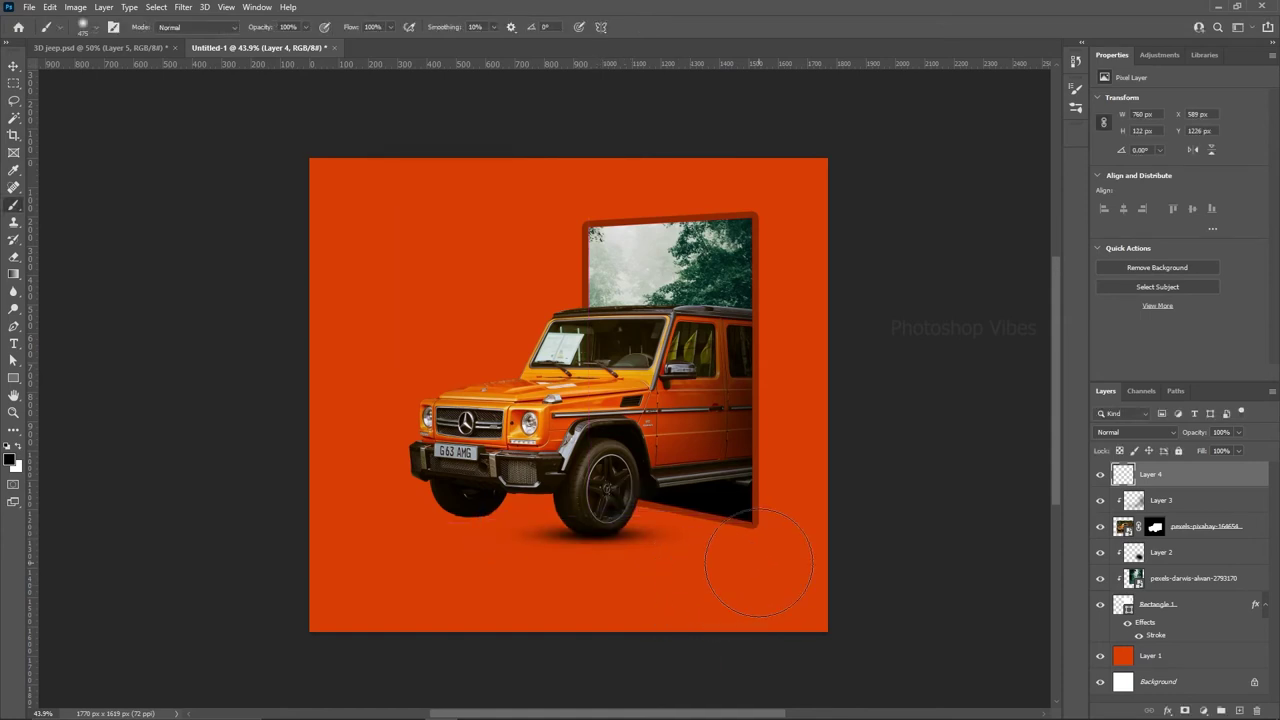
key("v")
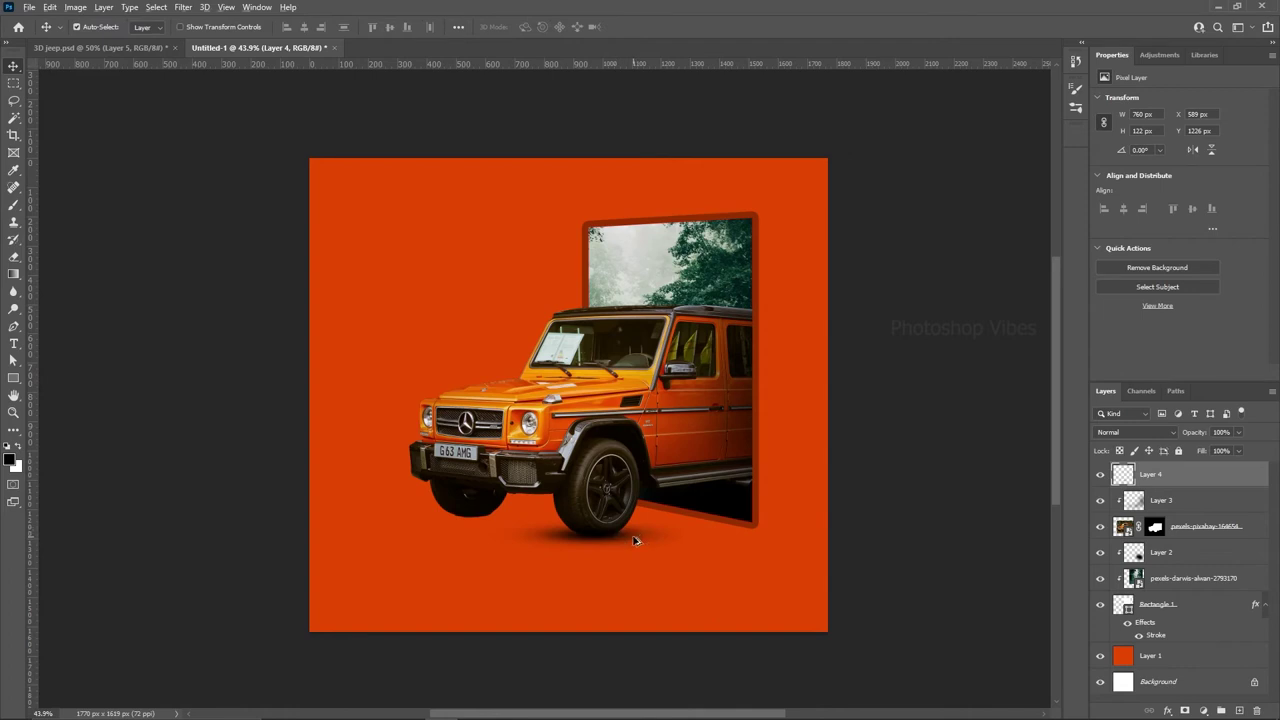
mouse_move(636, 532)
left_mouse_down()
mouse_move(625, 547)
mouse_move(438, 528)
left_mouse_up()
key("shift+Up")
key("shift+Up")
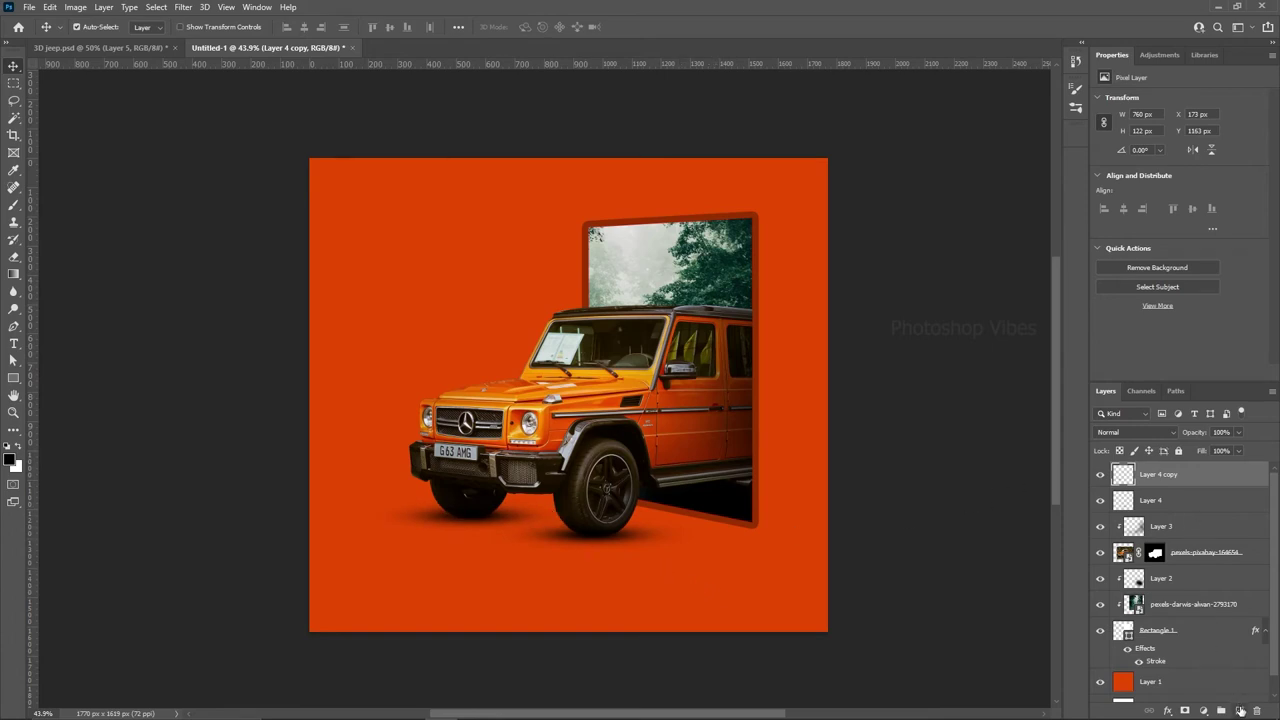
Add a new layer above Layer 2 and set a soft brush to 10% opacity, about 210 px
left_click(1176, 580)
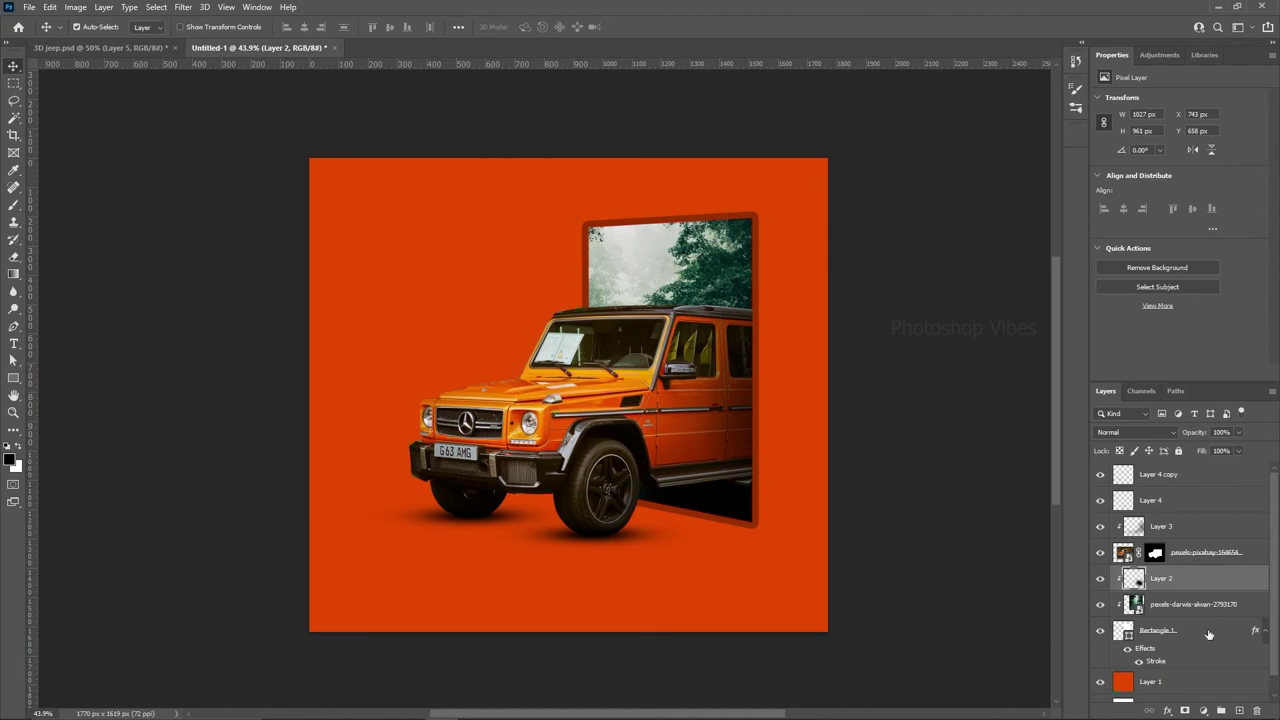
left_click(1240, 710)
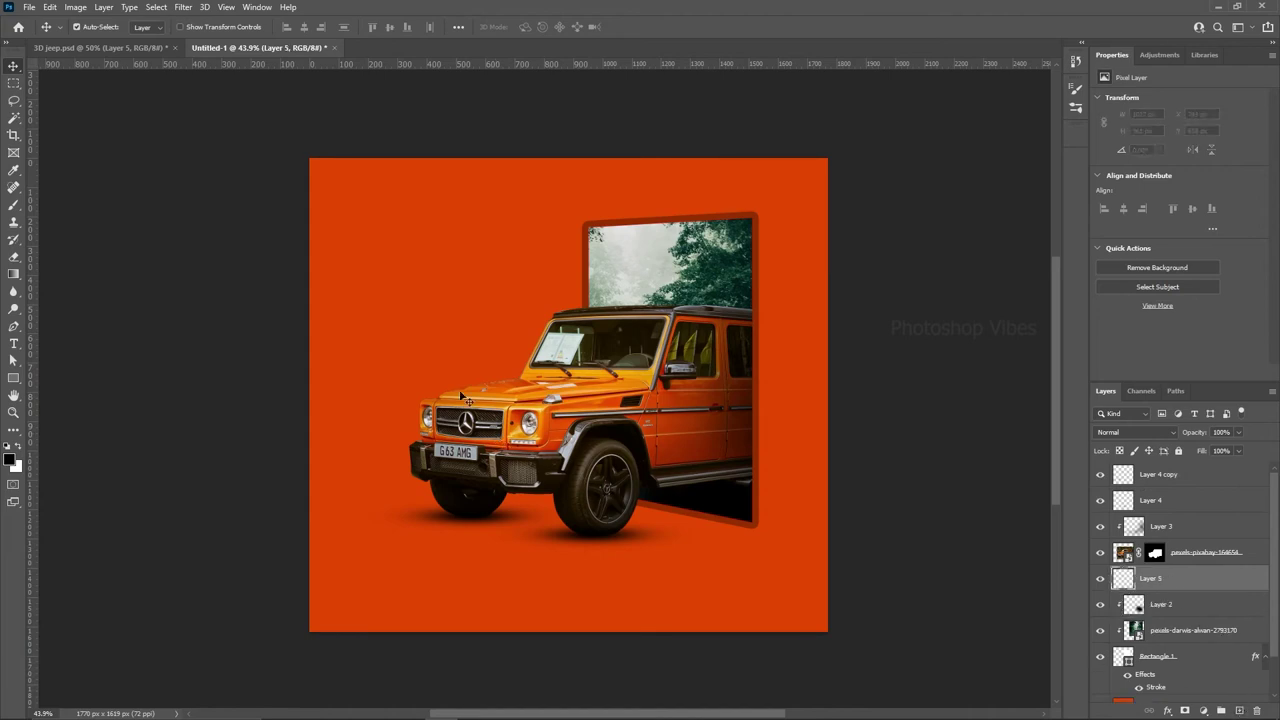
left_click(14, 205)
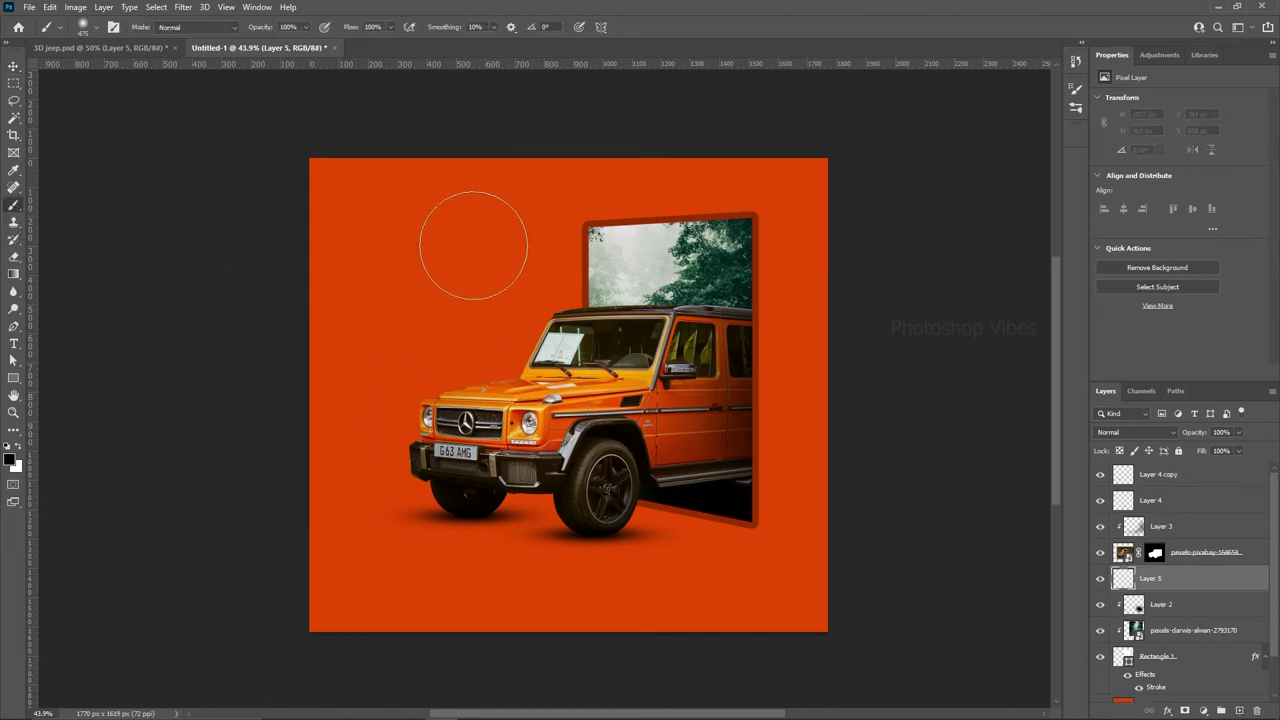
left_click(306, 27)
left_click_drag(306, 43, 241, 43)
right_click(556, 500)
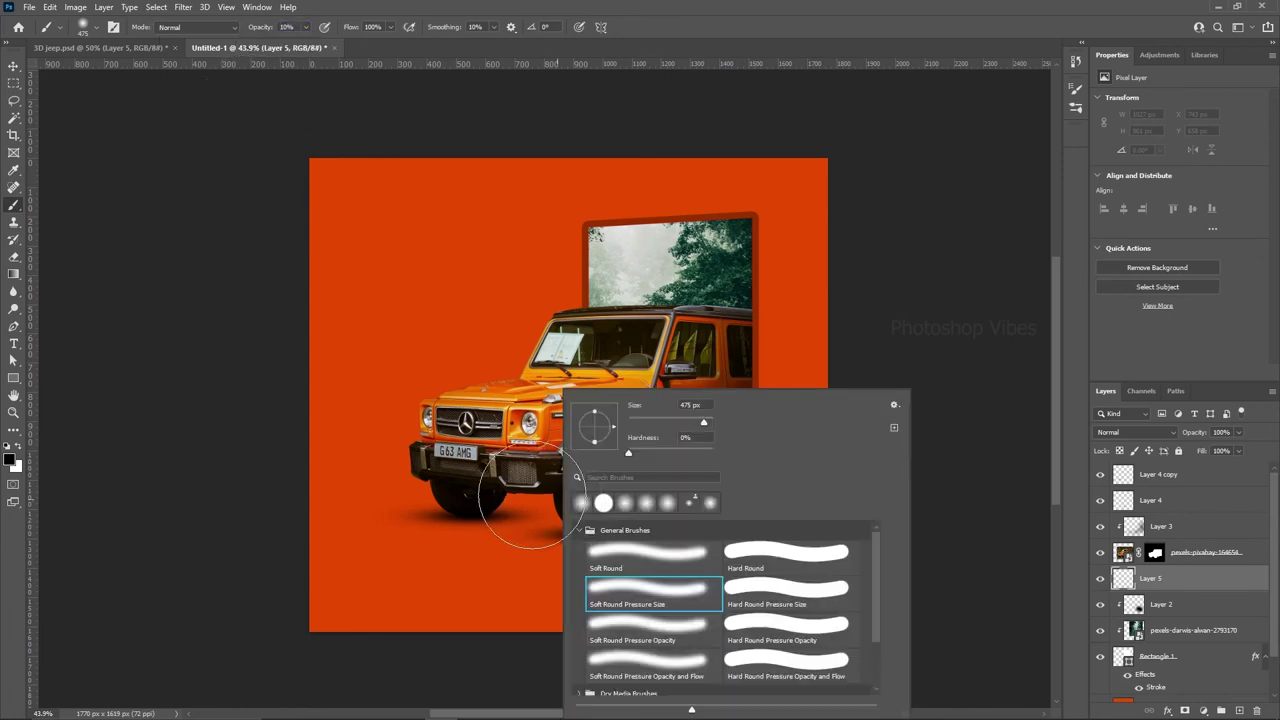
key("Escape")
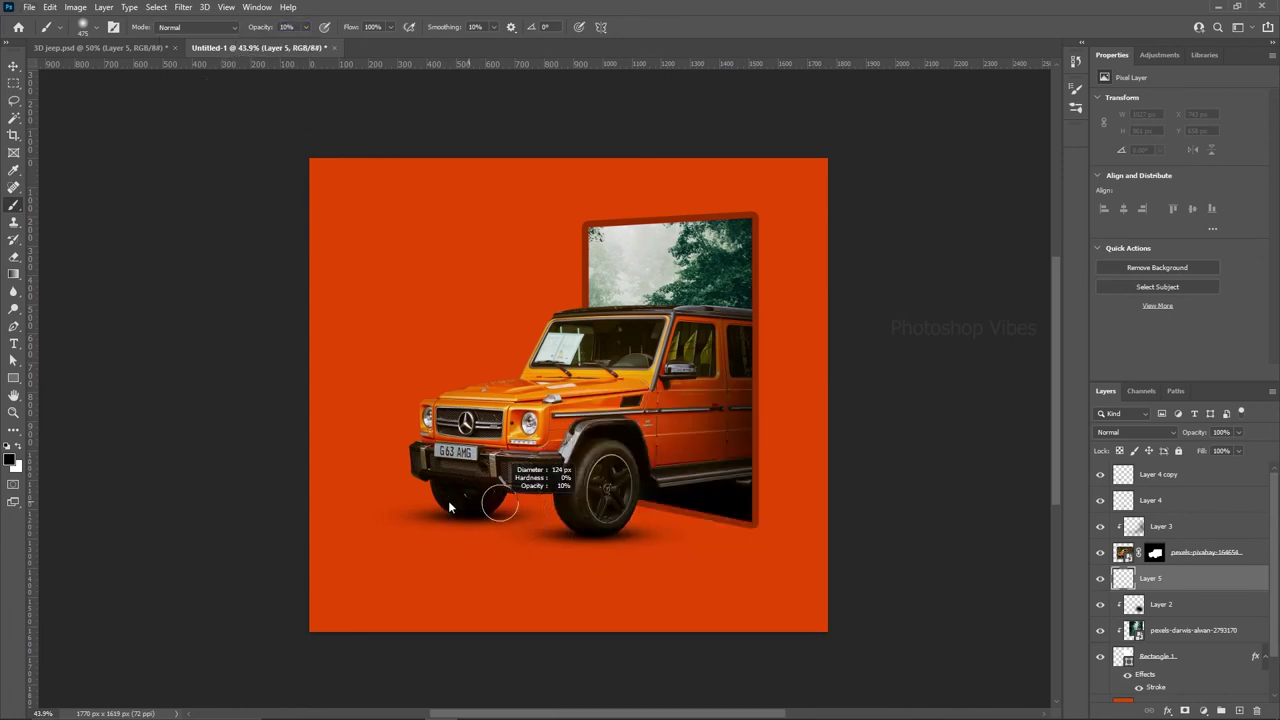
Paint a soft shadow under the jeep and set the layer opacity to 78%
mouse_move(498, 517)
left_mouse_down()
mouse_move(724, 513)
mouse_move(493, 495)
mouse_move(602, 507)
mouse_move(573, 525)
mouse_move(677, 511)
left_mouse_up()
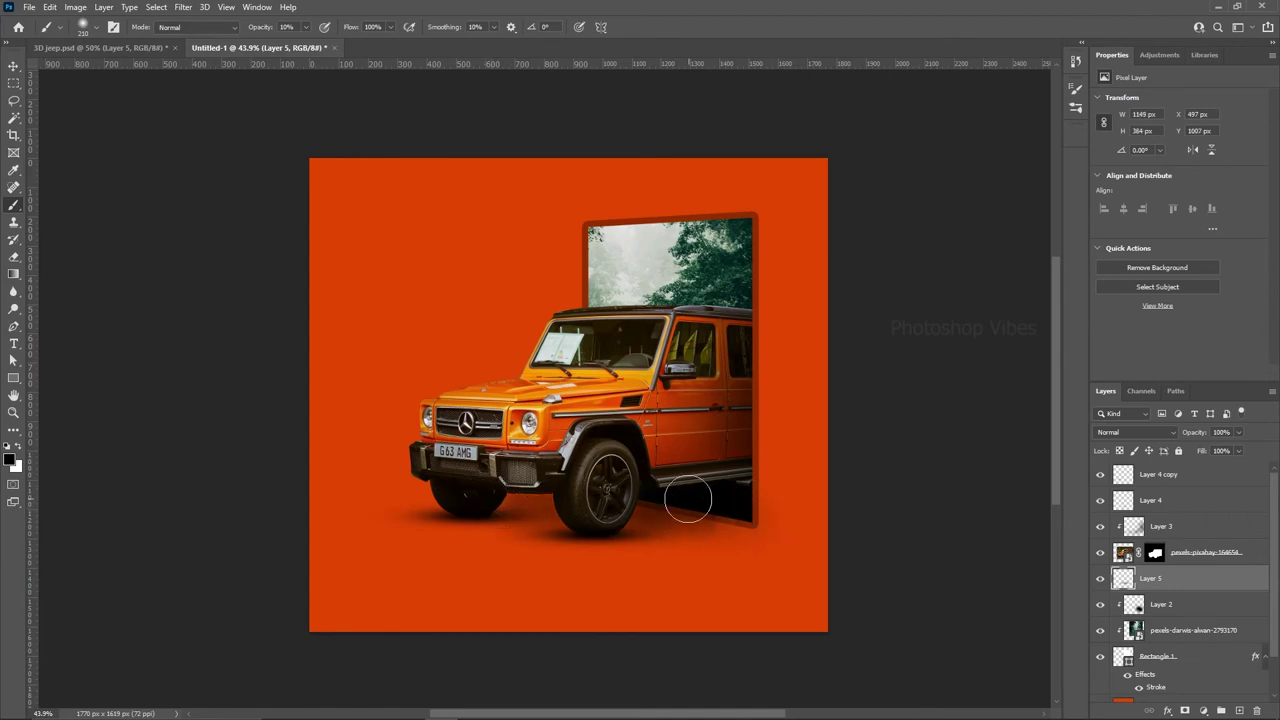
key("v")
left_click(1100, 578)
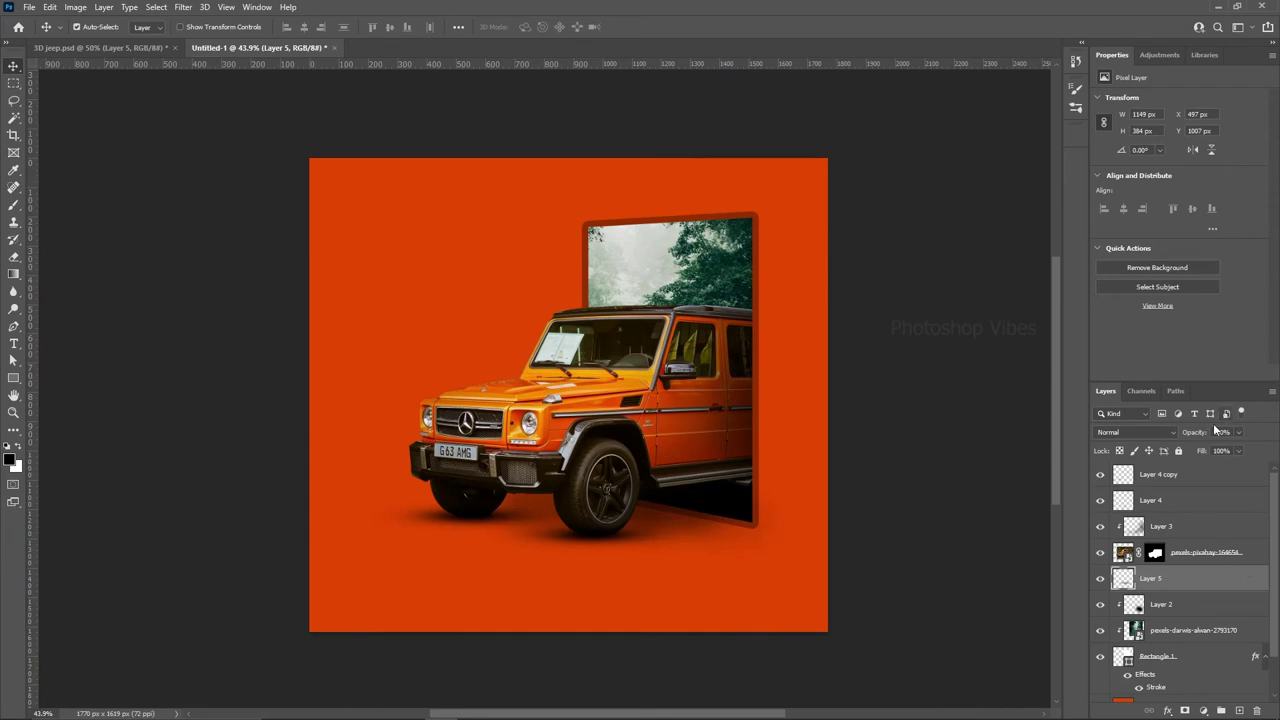
left_click_drag(1191, 433, 1186, 434)
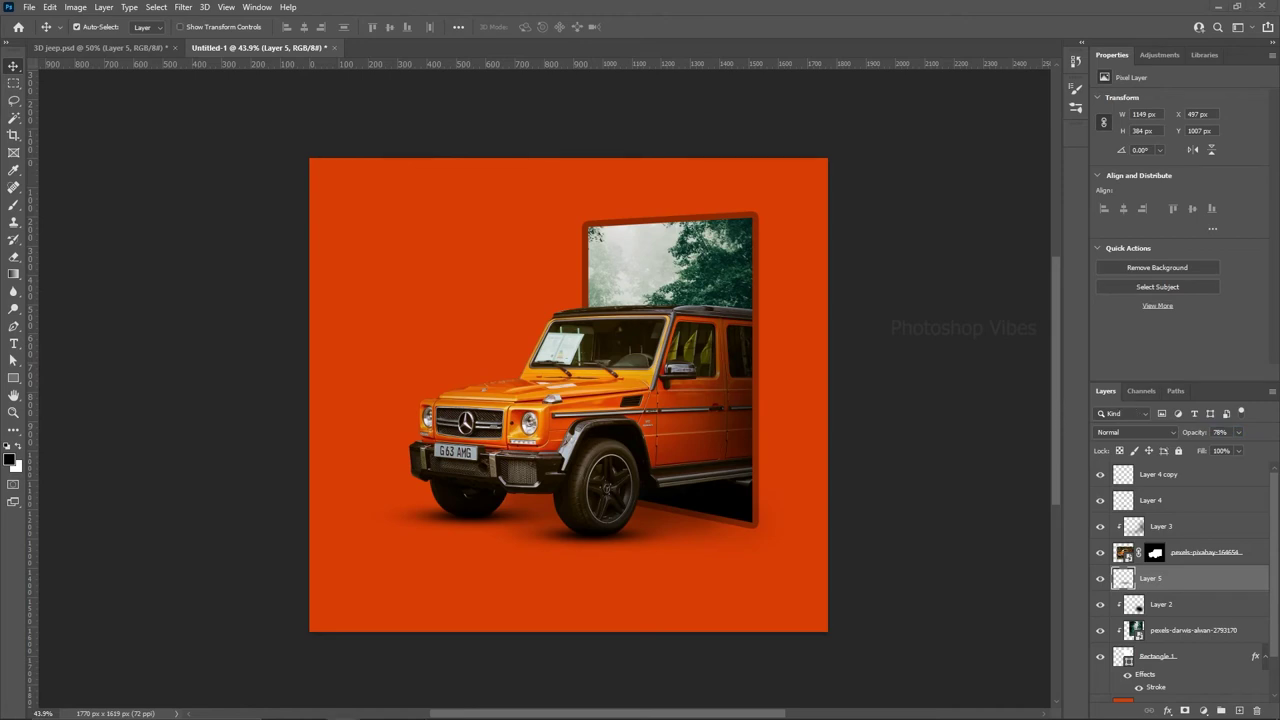
Place the trees-png-1 tree image and scale it behind the jeep's left side
left_click_drag(657, 366, 585, 370)
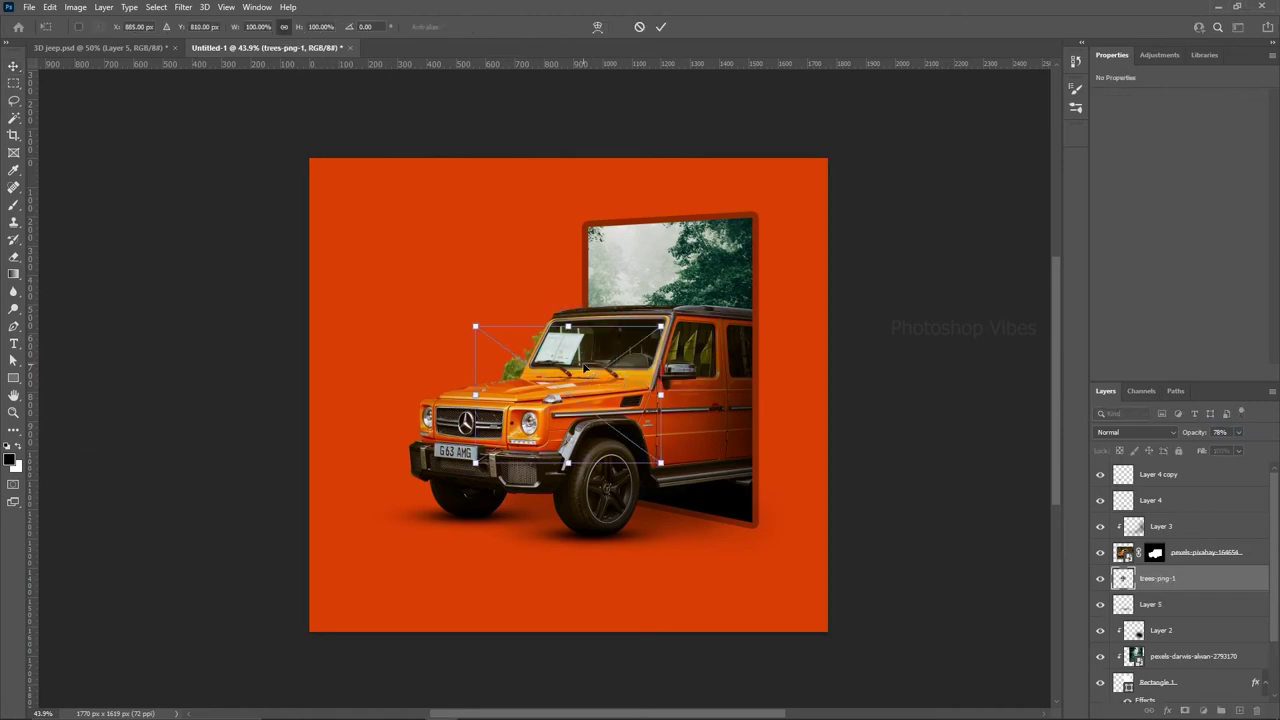
left_click_drag(474, 325, 400, 271)
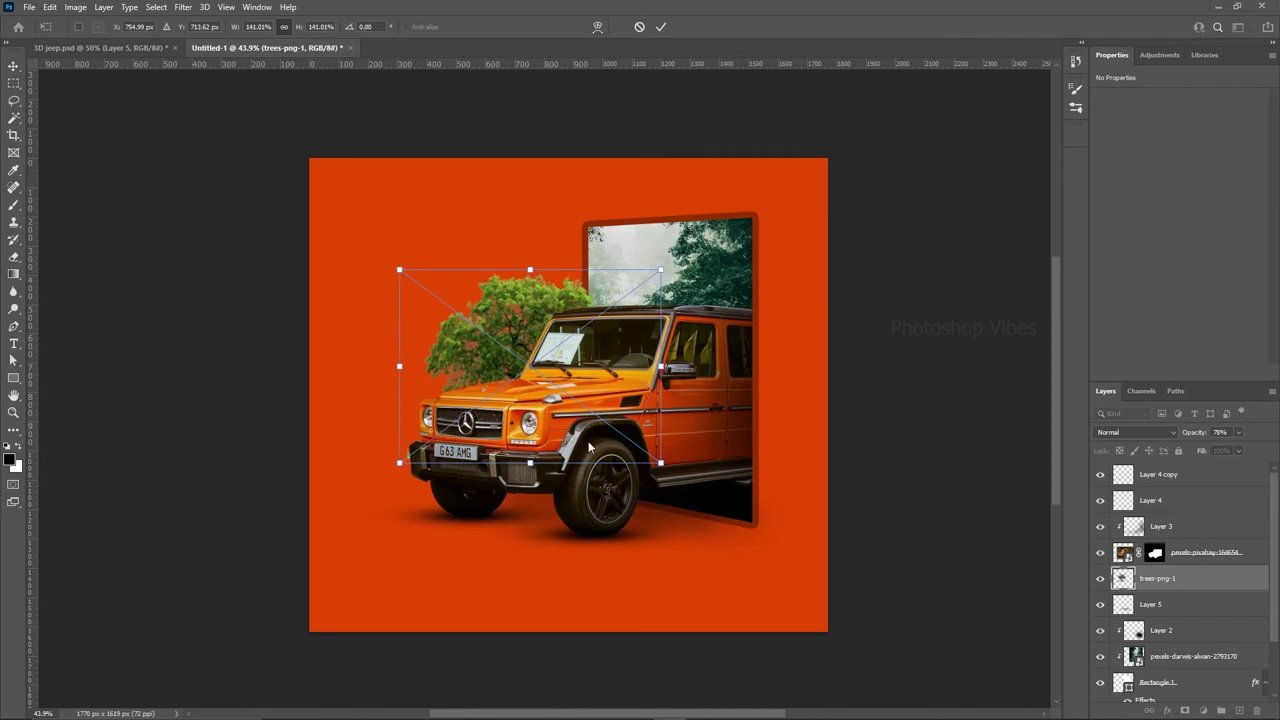
left_click_drag(660, 462, 737, 500)
left_click_drag(594, 376, 632, 424)
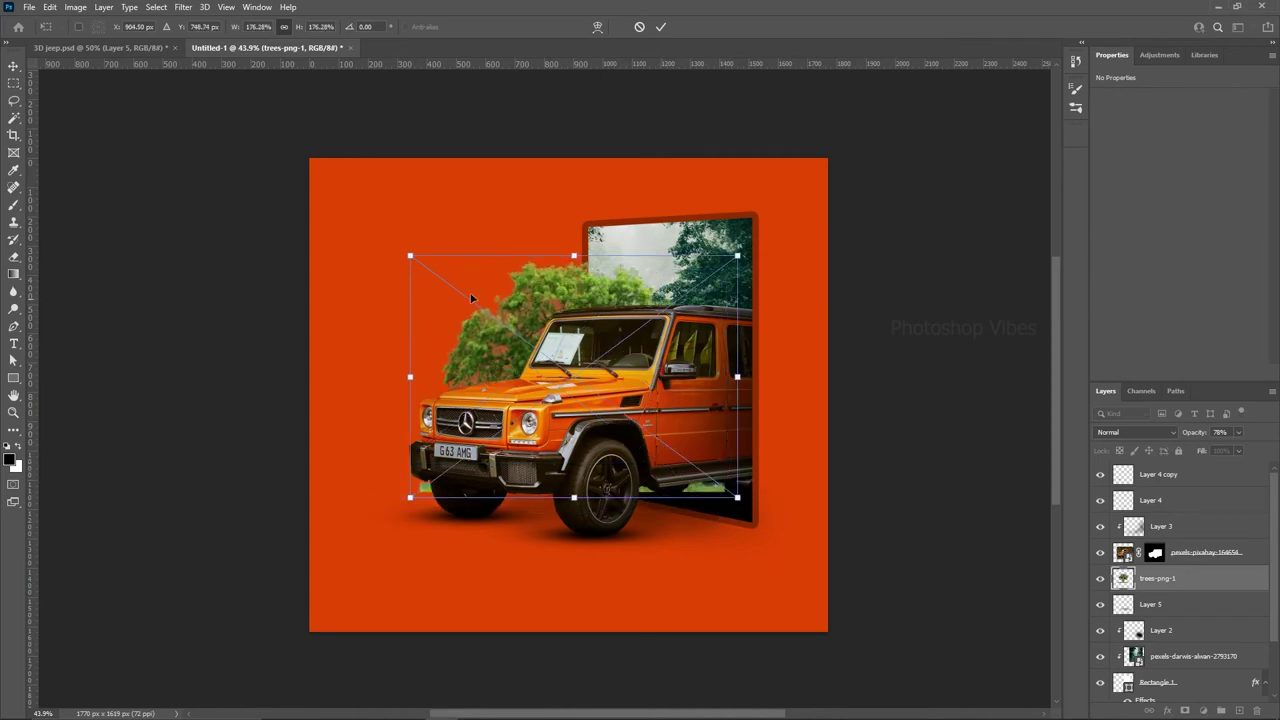
left_click_drag(410, 256, 374, 246)
left_click_drag(585, 420, 590, 440)
key("Return")
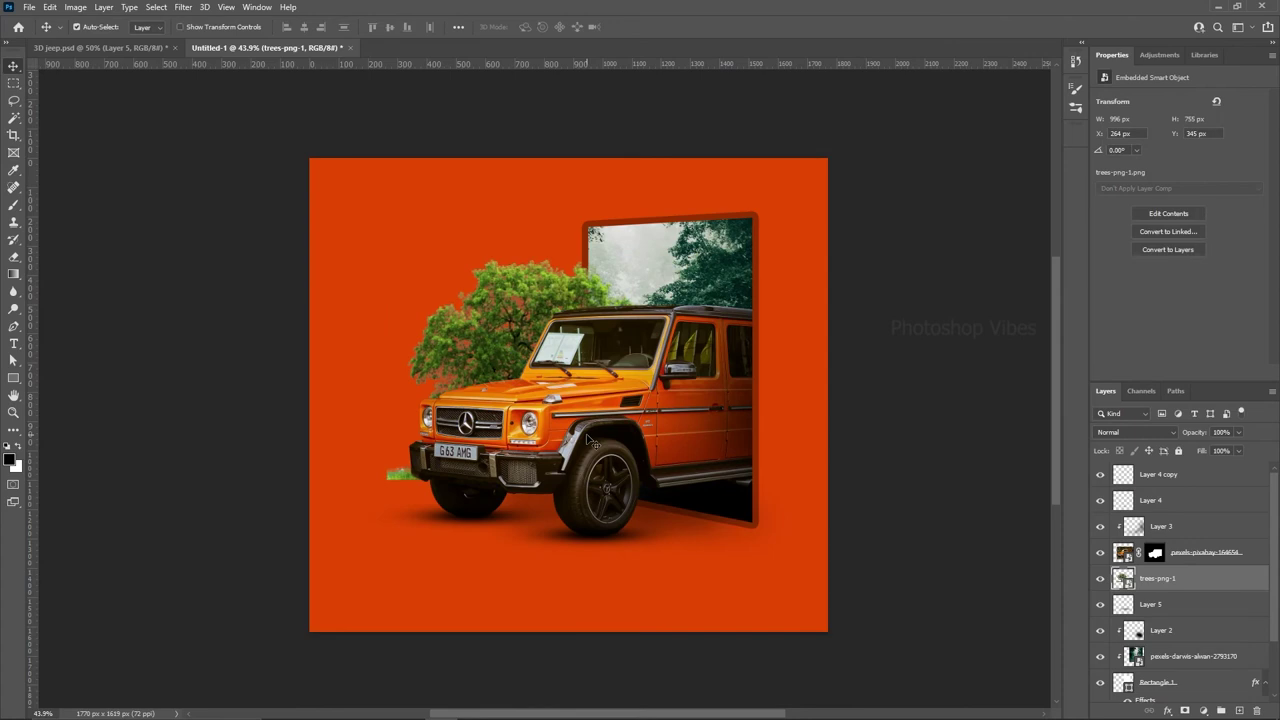
Add a layer mask to the tree and erase the stray grass patch near the front bumper
scroll(645, 468, "up", 1)
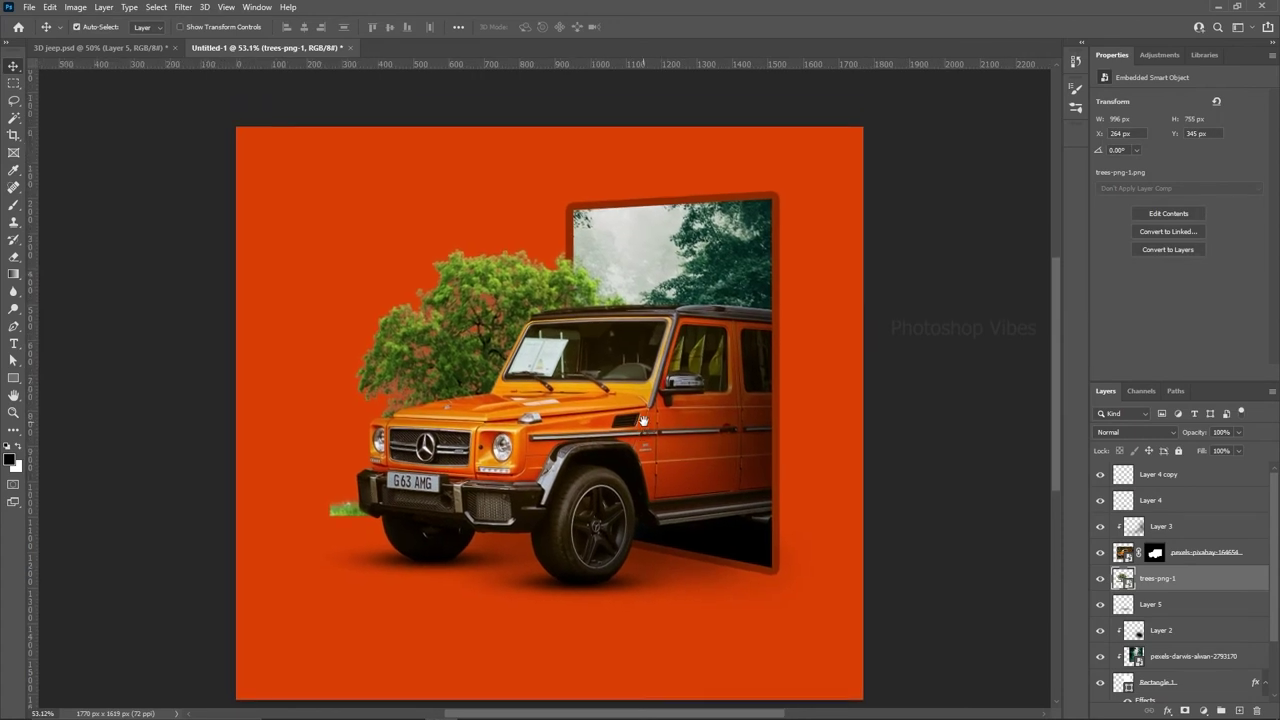
scroll(645, 470, "up", 1)
scroll(645, 413, "up", 1)
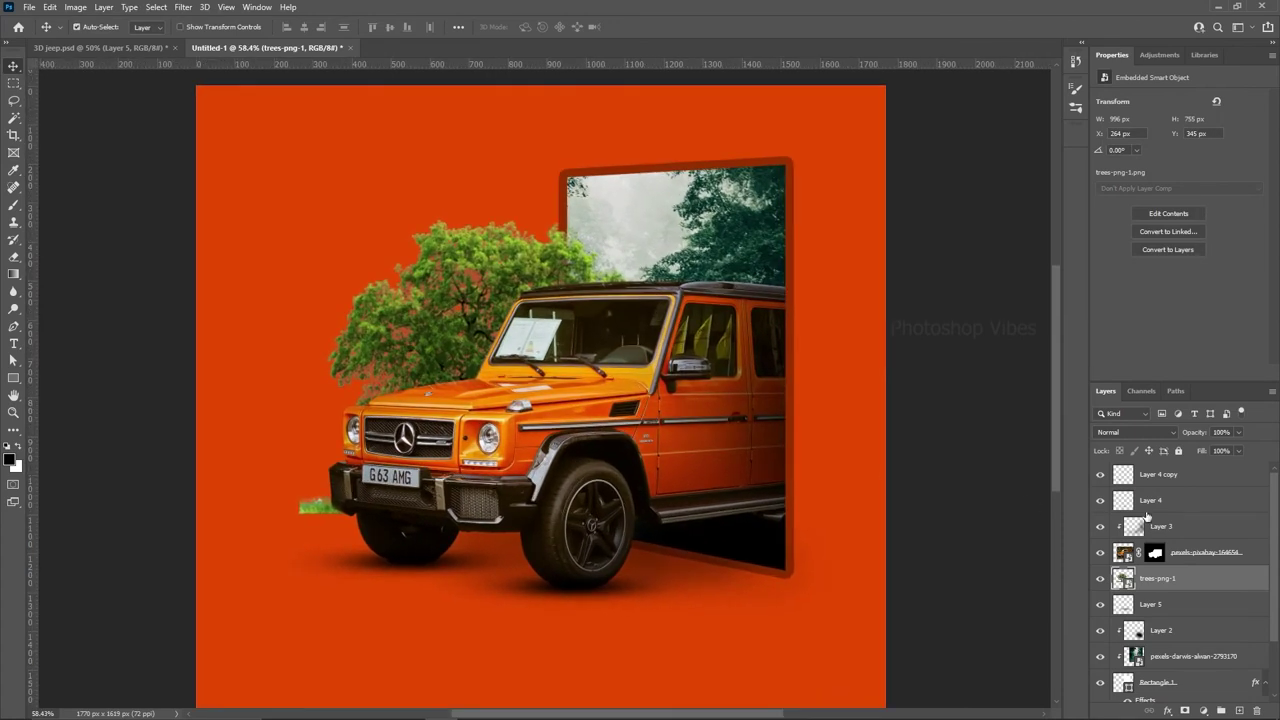
left_click(1186, 711)
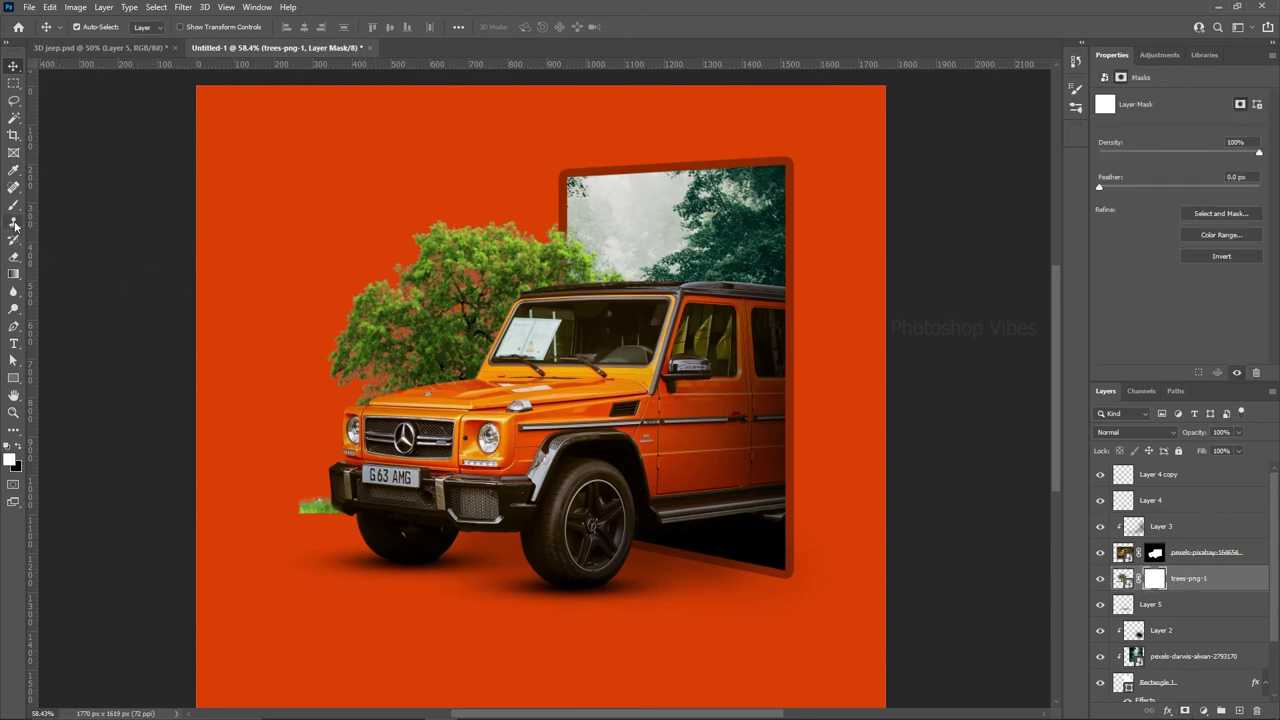
left_click(14, 257)
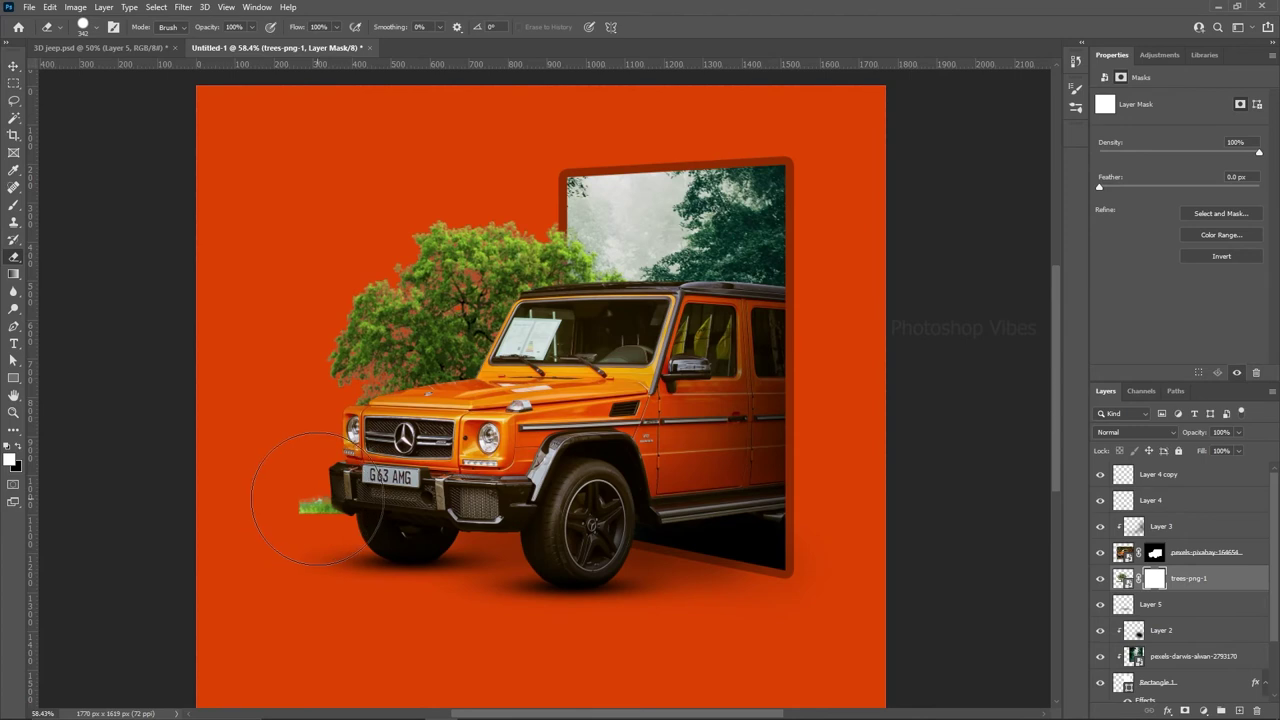
left_click(303, 500)
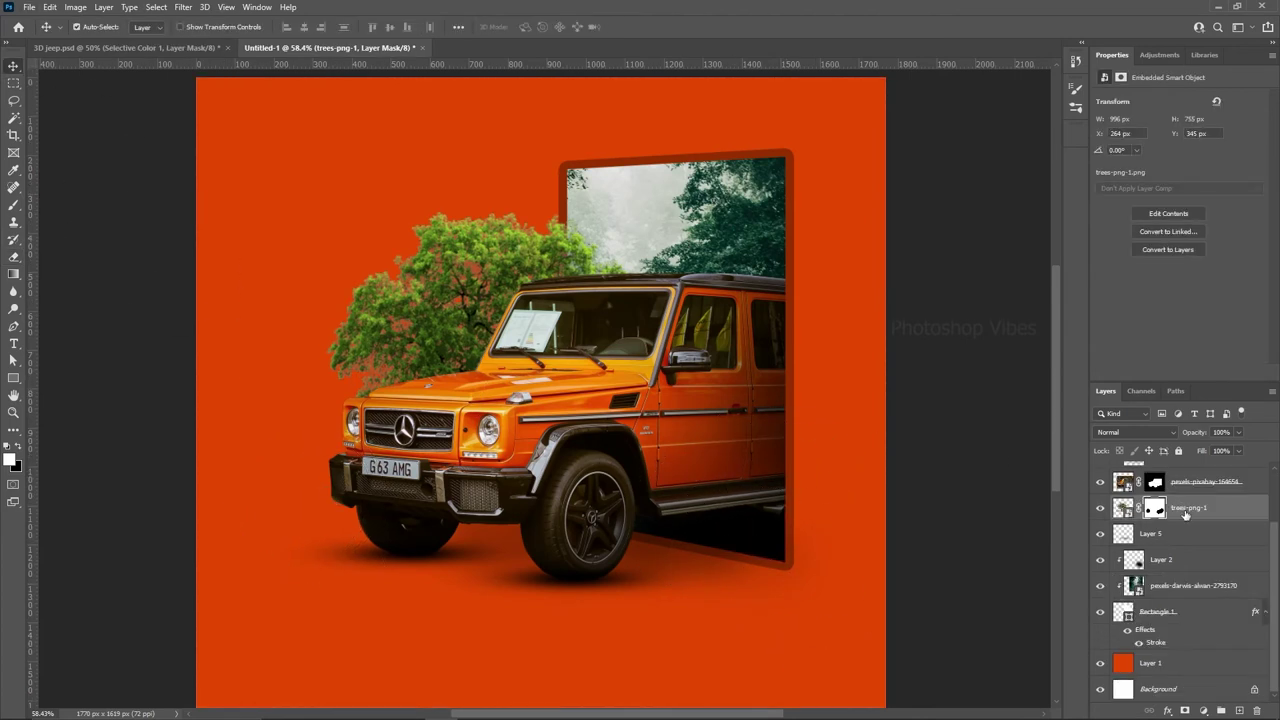
left_click(1123, 507)
scroll(1107, 532, "up", 1)
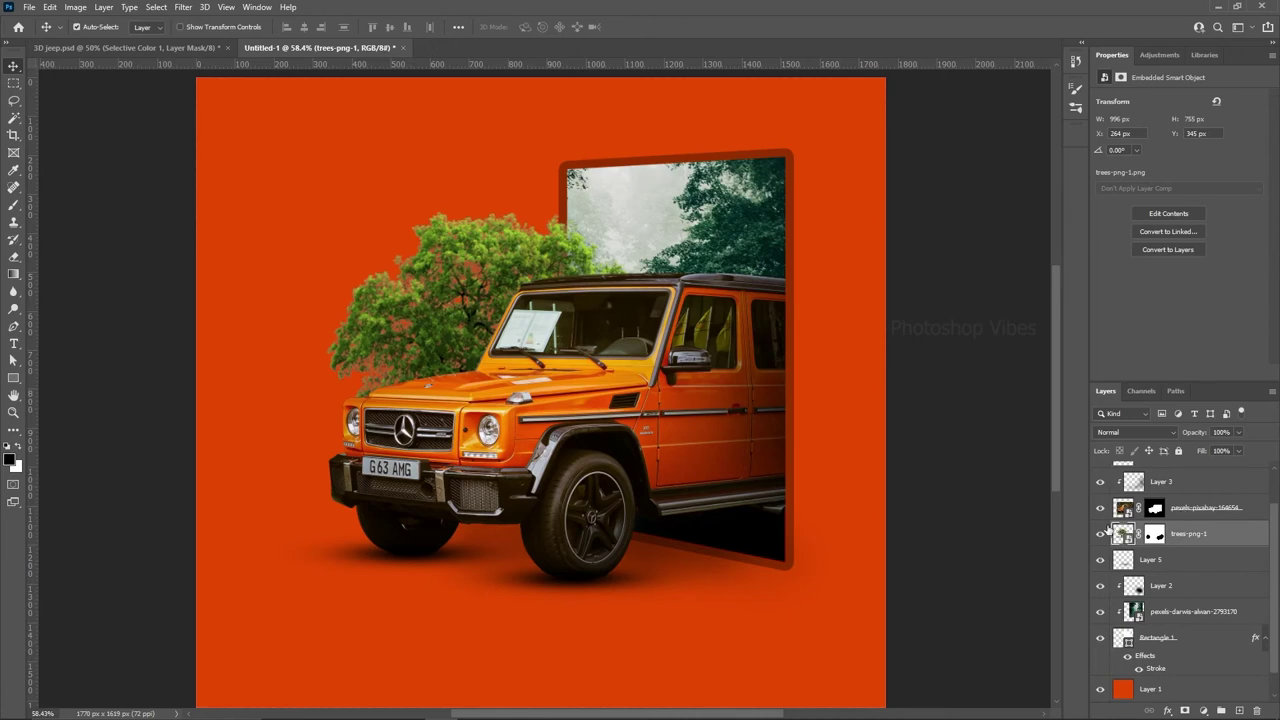
Add a Hue/Saturation adjustment clipped to the tree: Hue +17, Saturation +35, Lightness −17
left_click(1204, 711)
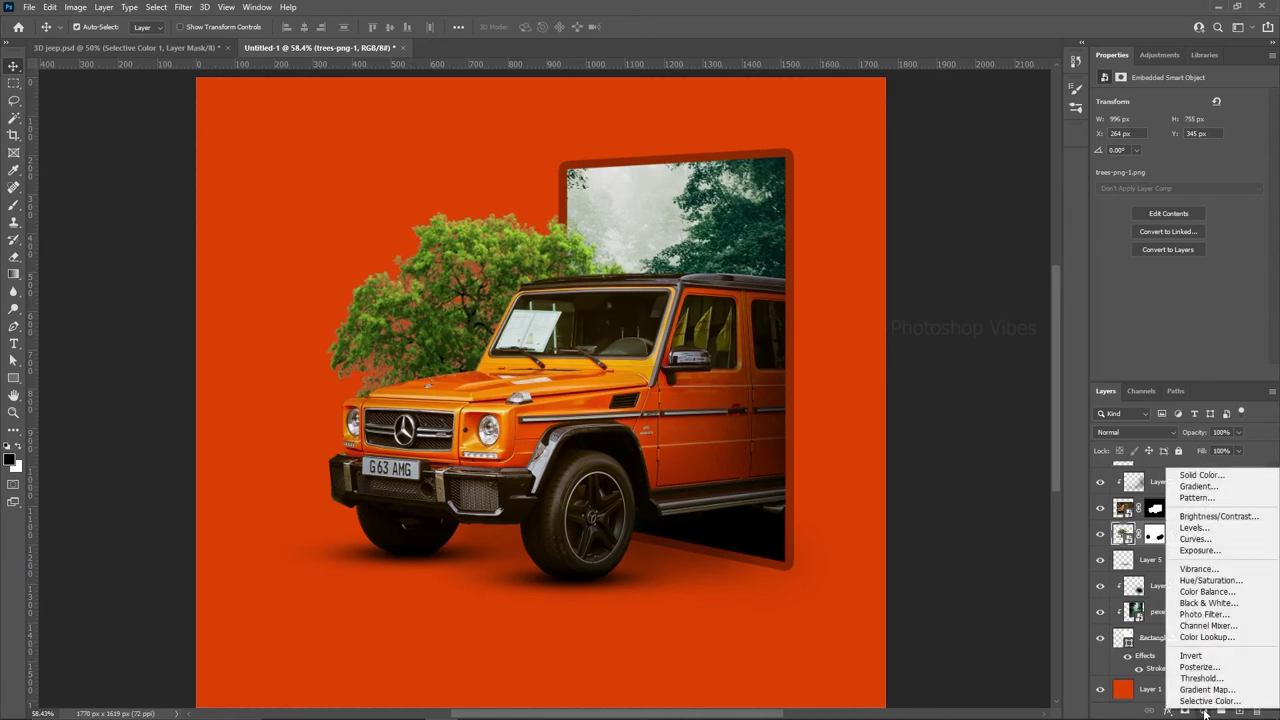
left_click(1208, 581)
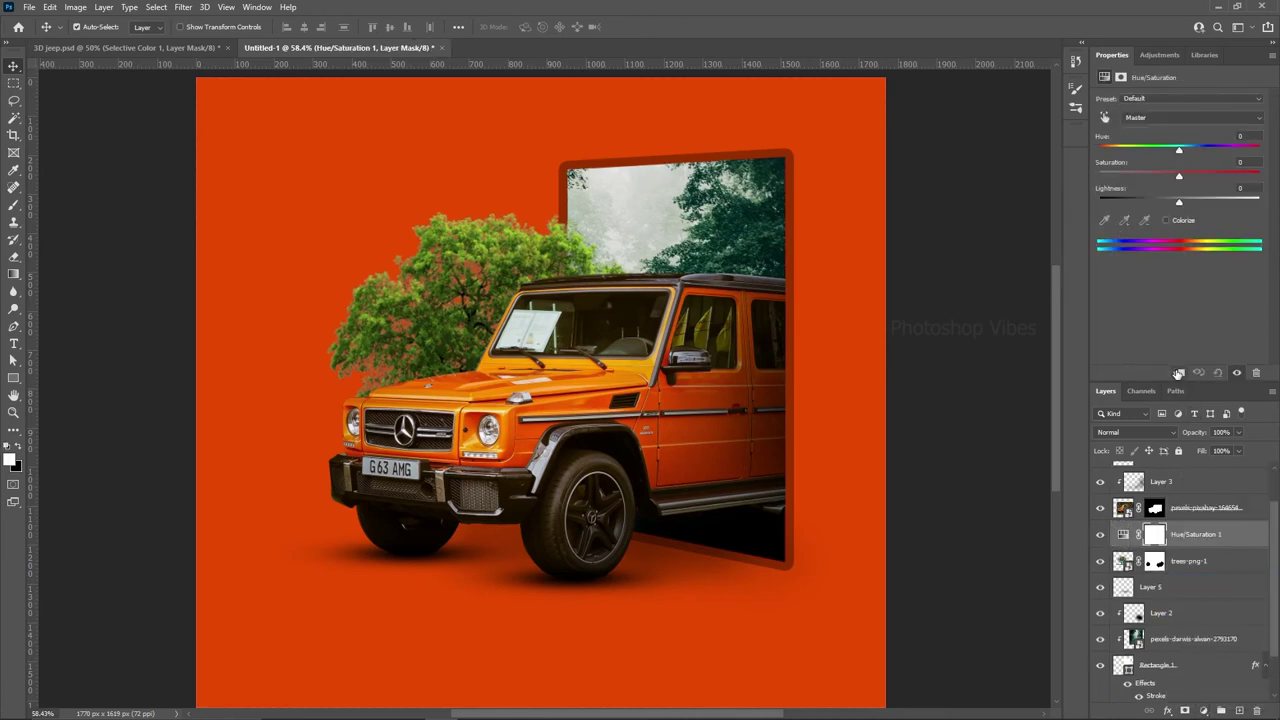
left_click(1179, 374)
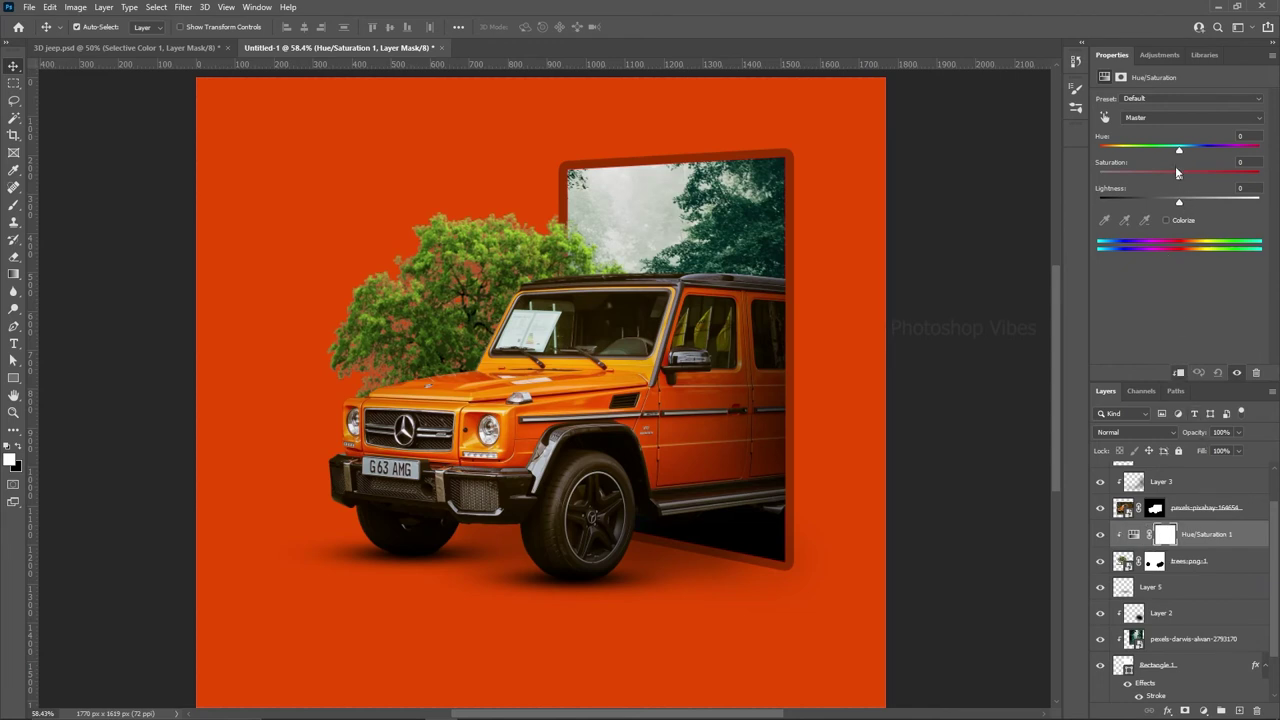
mouse_move(1181, 178)
left_mouse_down()
mouse_move(1211, 183)
mouse_move(1165, 205)
left_mouse_up()
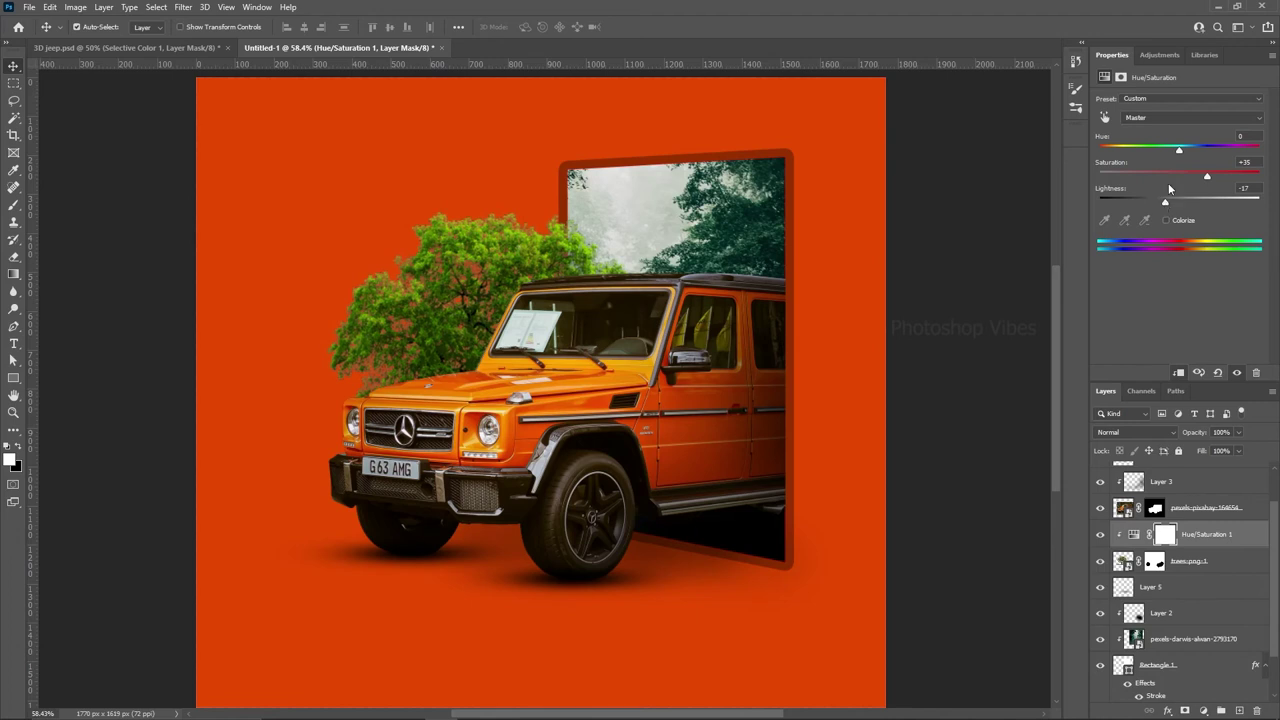
left_click_drag(1175, 151, 1191, 151)
scroll(658, 340, "down", 1)
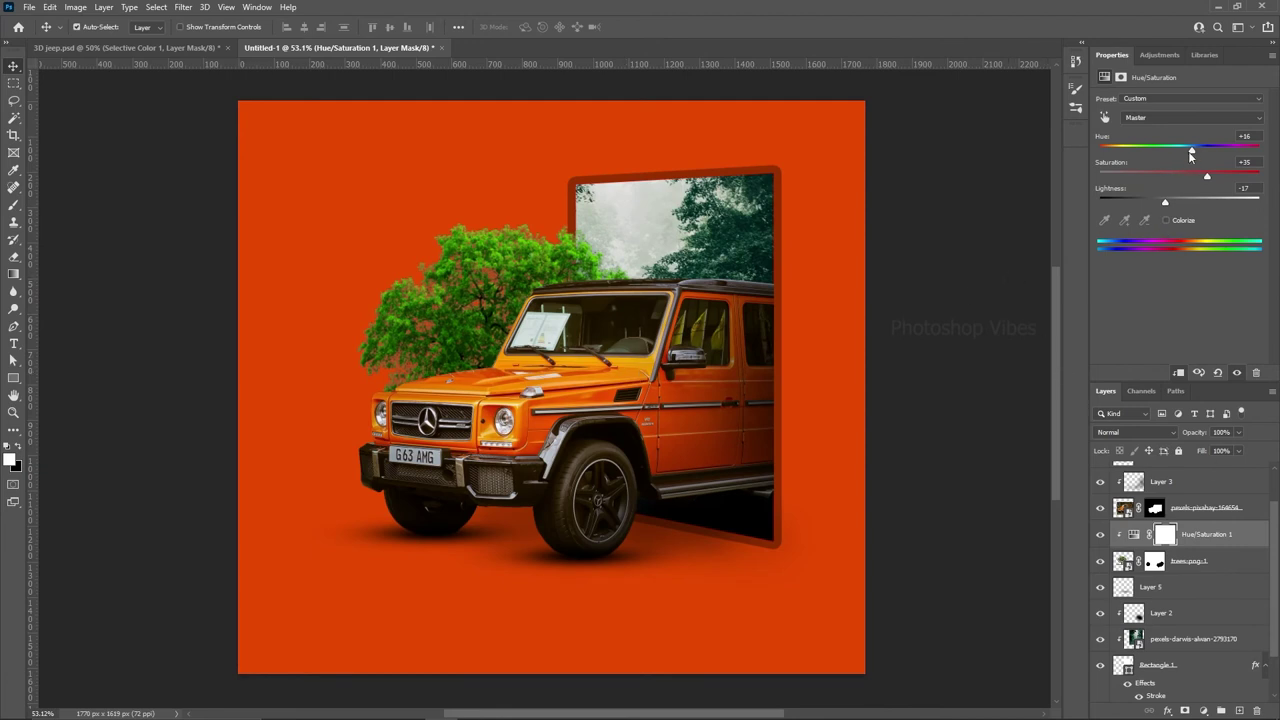
left_click_drag(1196, 149, 1186, 153)
Add a Selective Color adjustment clipped to the tree, shifting Neutrals with Cyan +26 and Magenta +8
left_click(1203, 710)
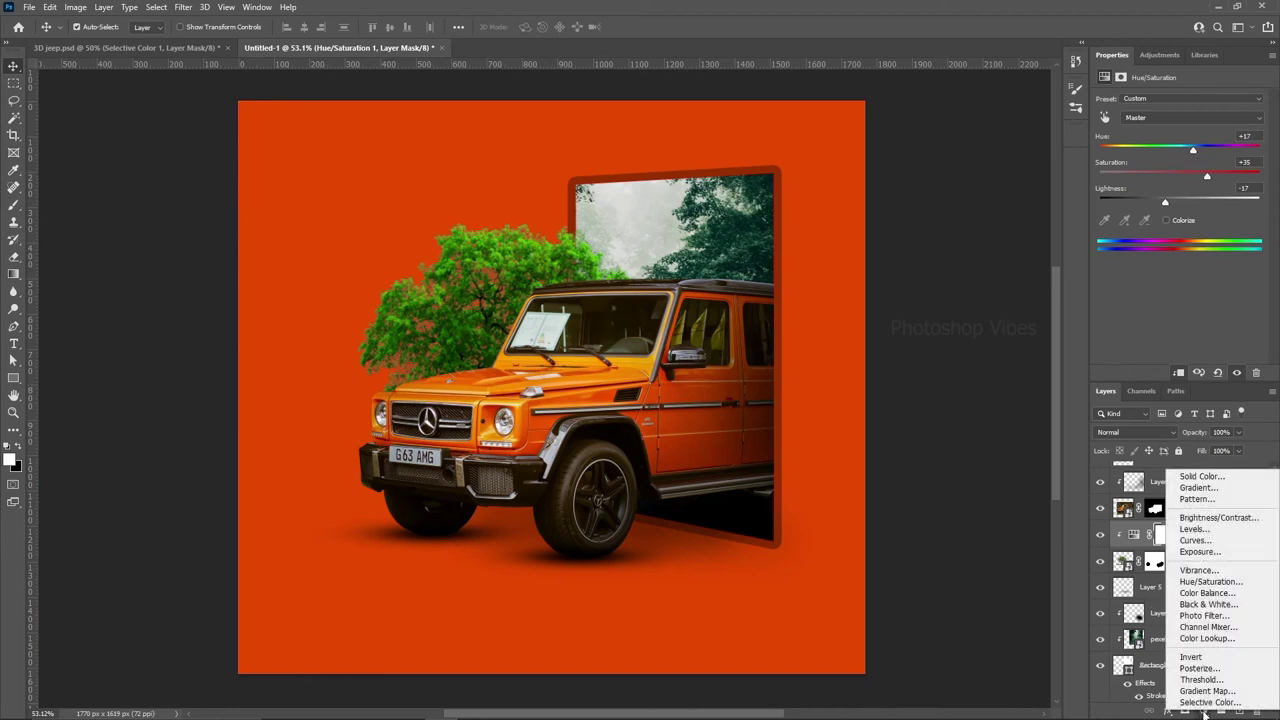
left_click(1145, 112)
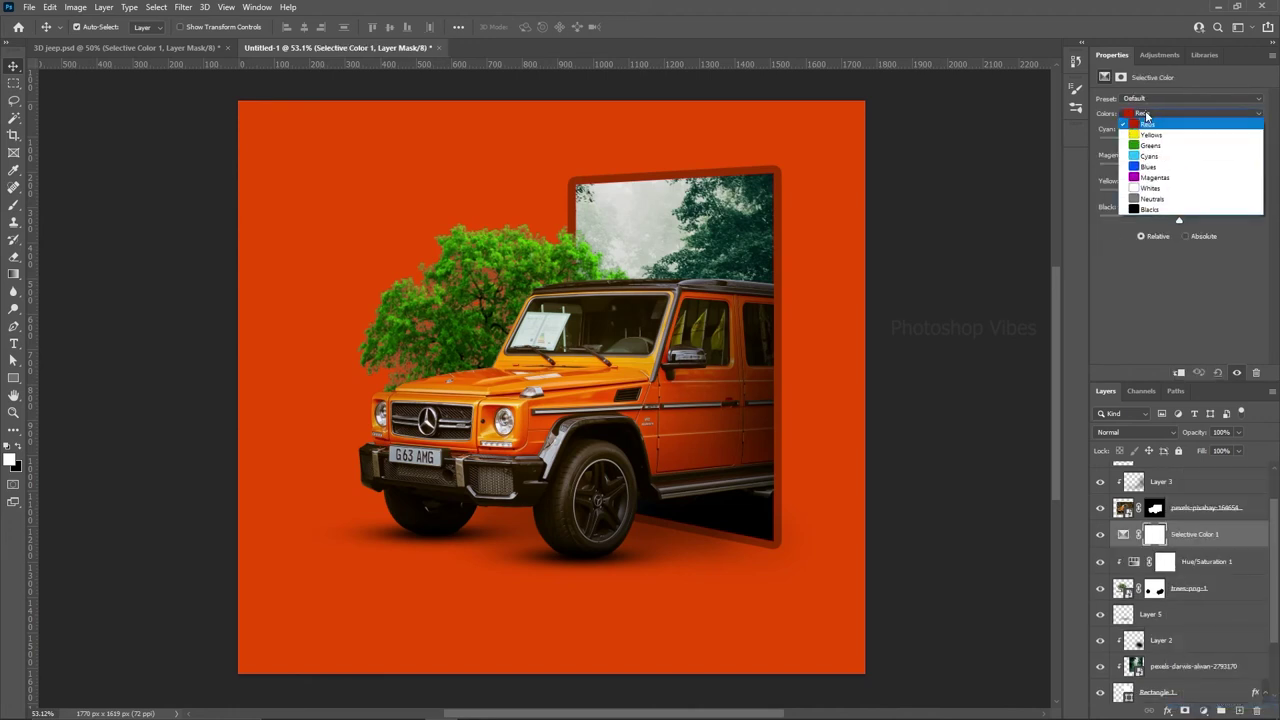
left_click(1142, 205)
left_click_drag(1181, 142, 1191, 142)
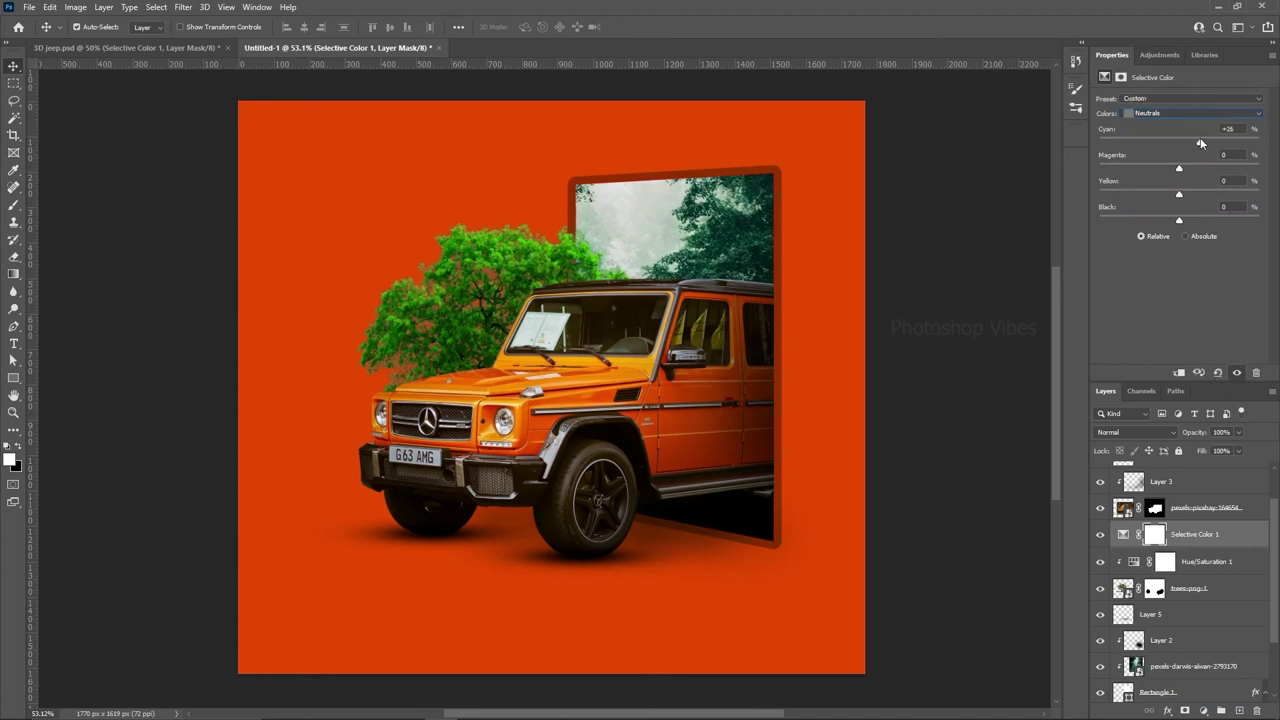
right_click(1207, 532)
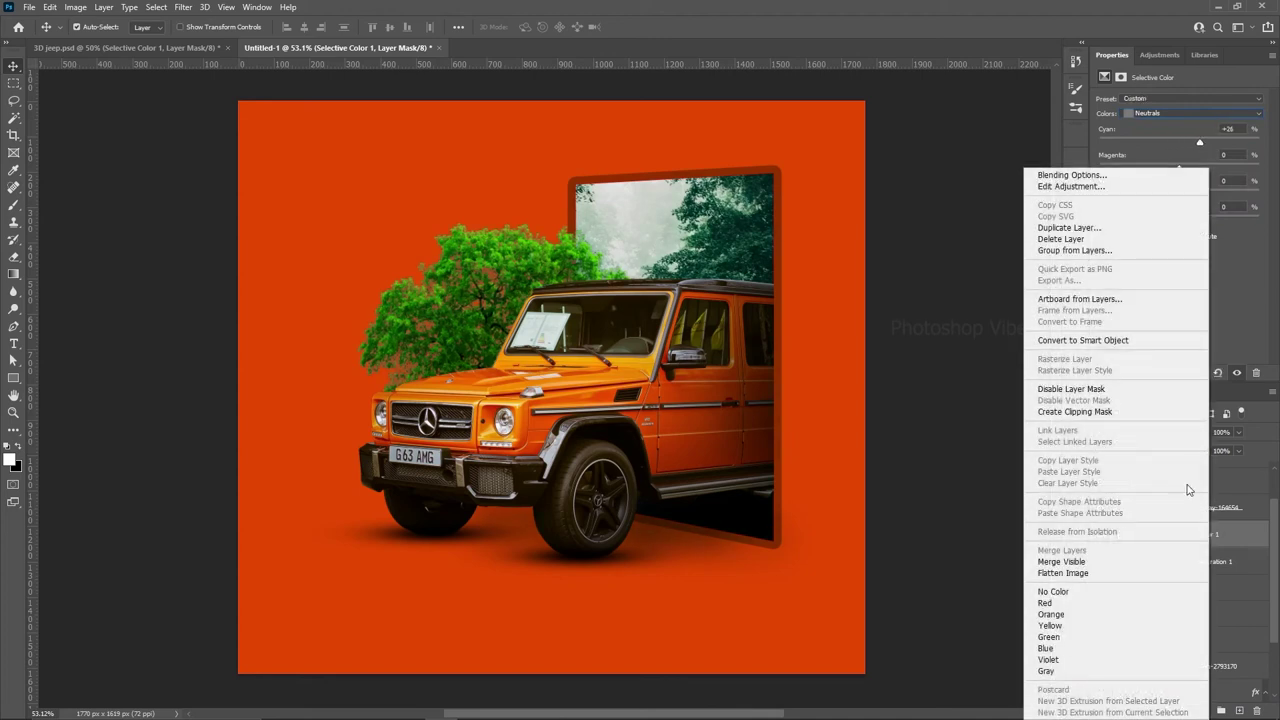
left_click(1082, 412)
mouse_move(1179, 170)
left_mouse_down()
mouse_move(1191, 170)
mouse_move(1132, 218)
mouse_move(1190, 220)
mouse_move(1171, 221)
left_mouse_up()
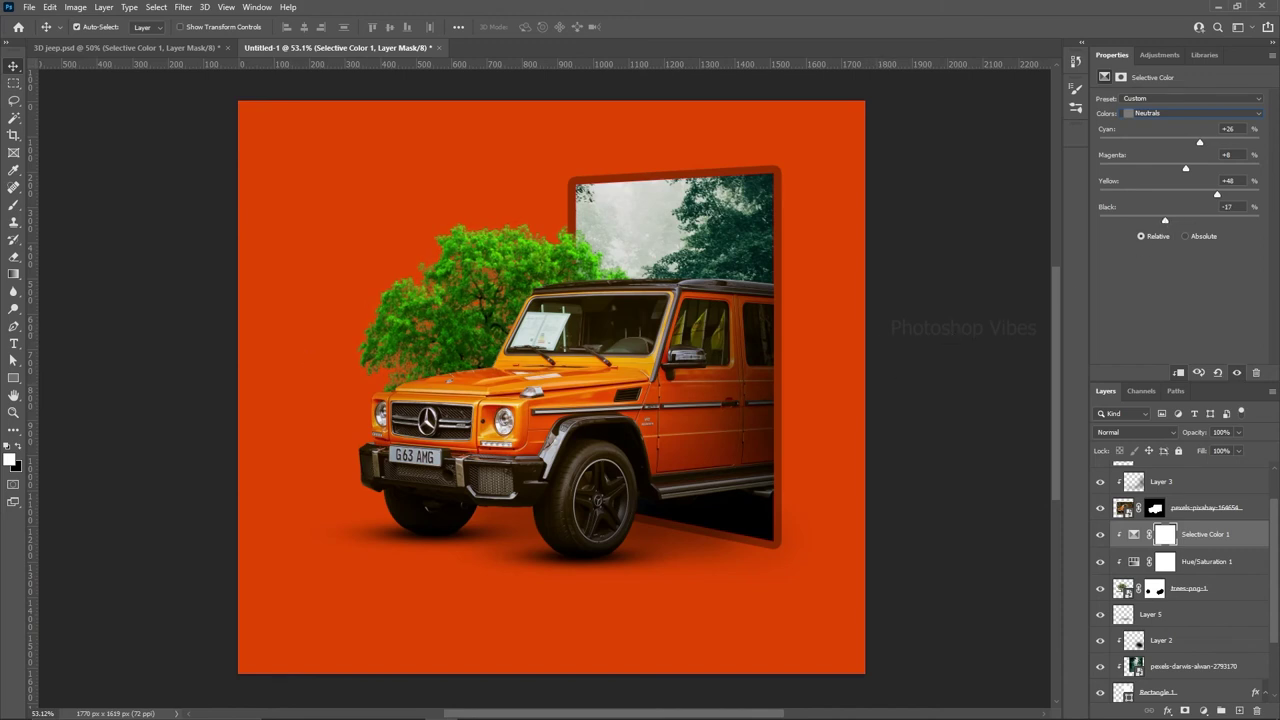
Place the birds at the upper left, flipped horizontally and enlarged to about 156%
left_click_drag(166, 333, 460, 296)
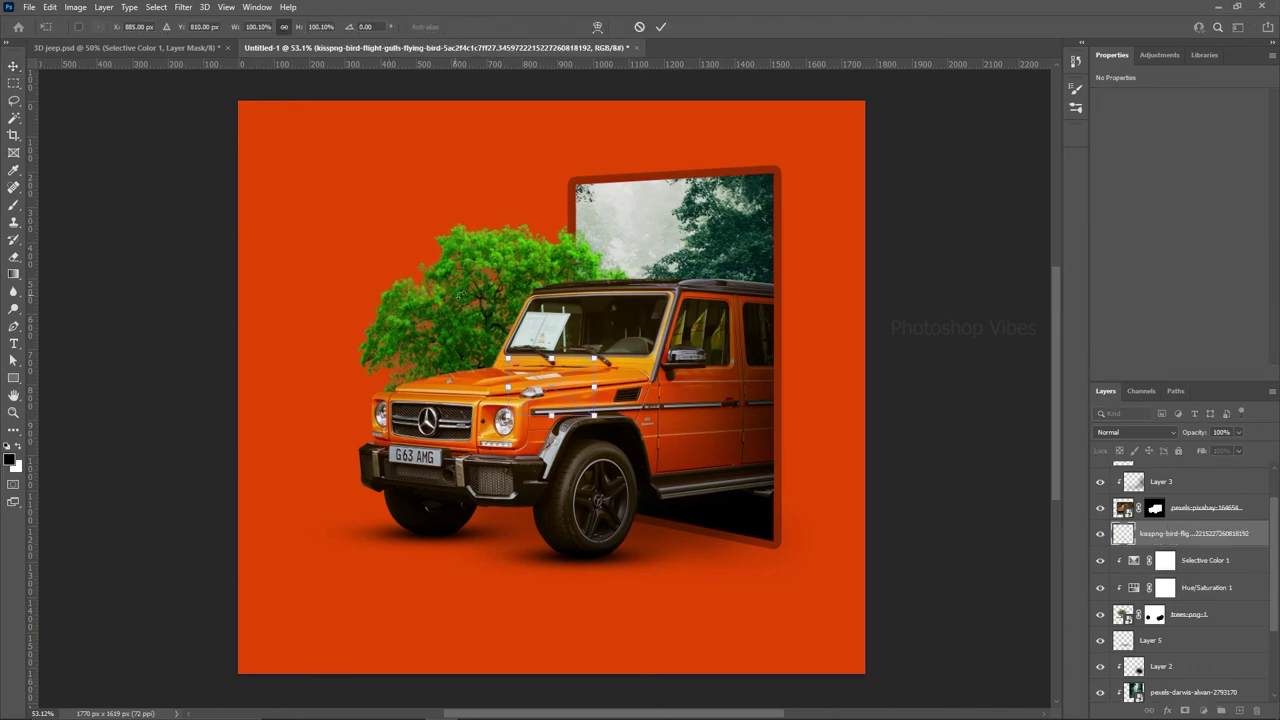
left_click_drag(570, 383, 375, 205)
right_click(375, 205)
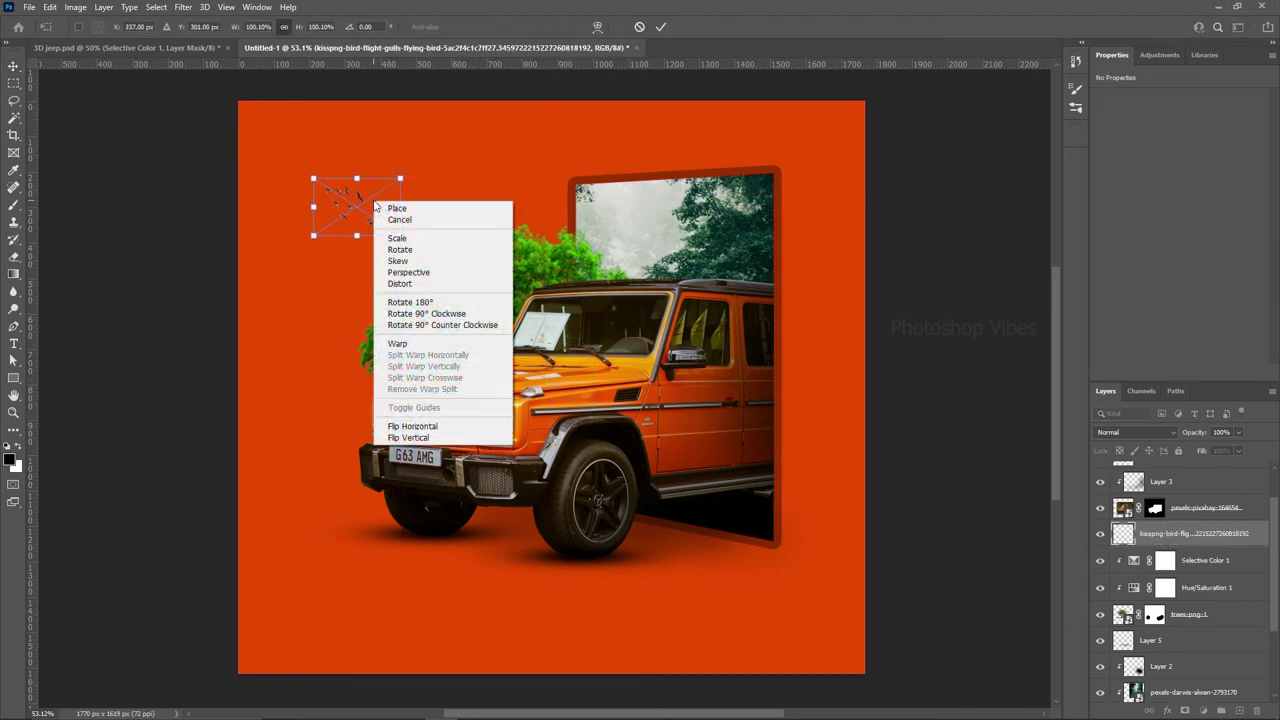
left_click(415, 426)
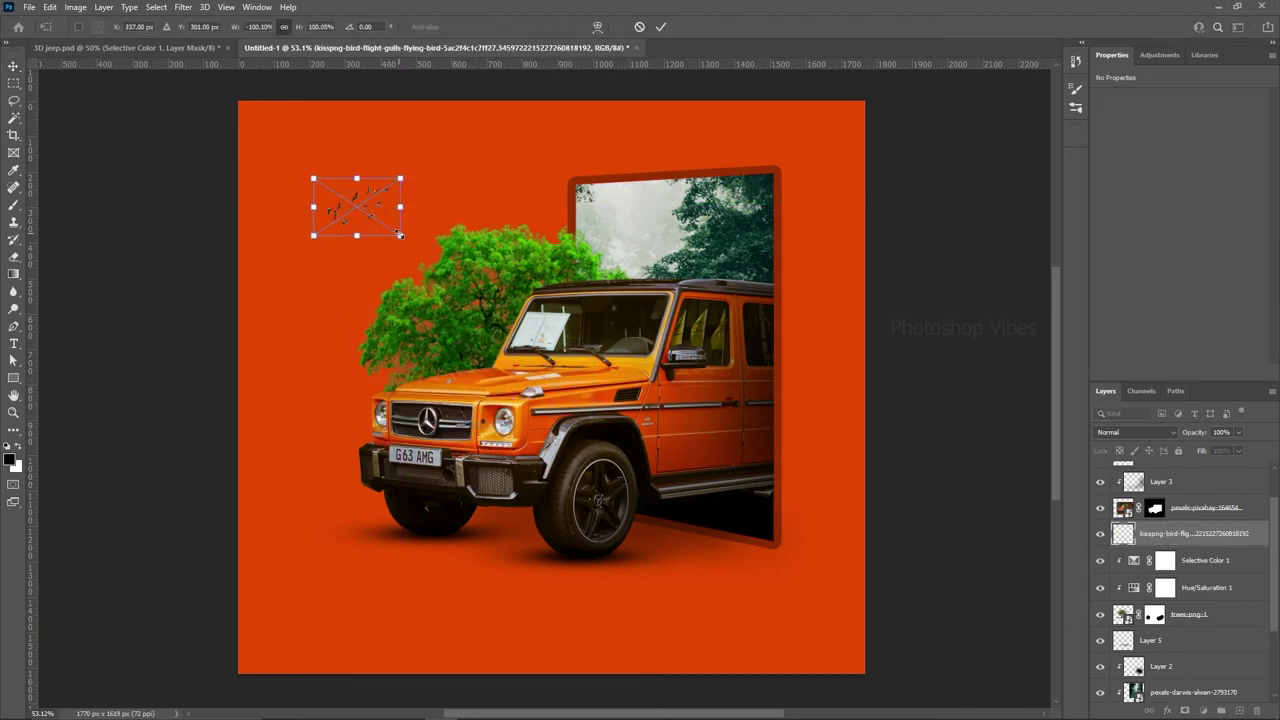
mouse_move(399, 234)
left_mouse_down()
mouse_move(444, 276)
mouse_move(397, 218)
left_mouse_up()
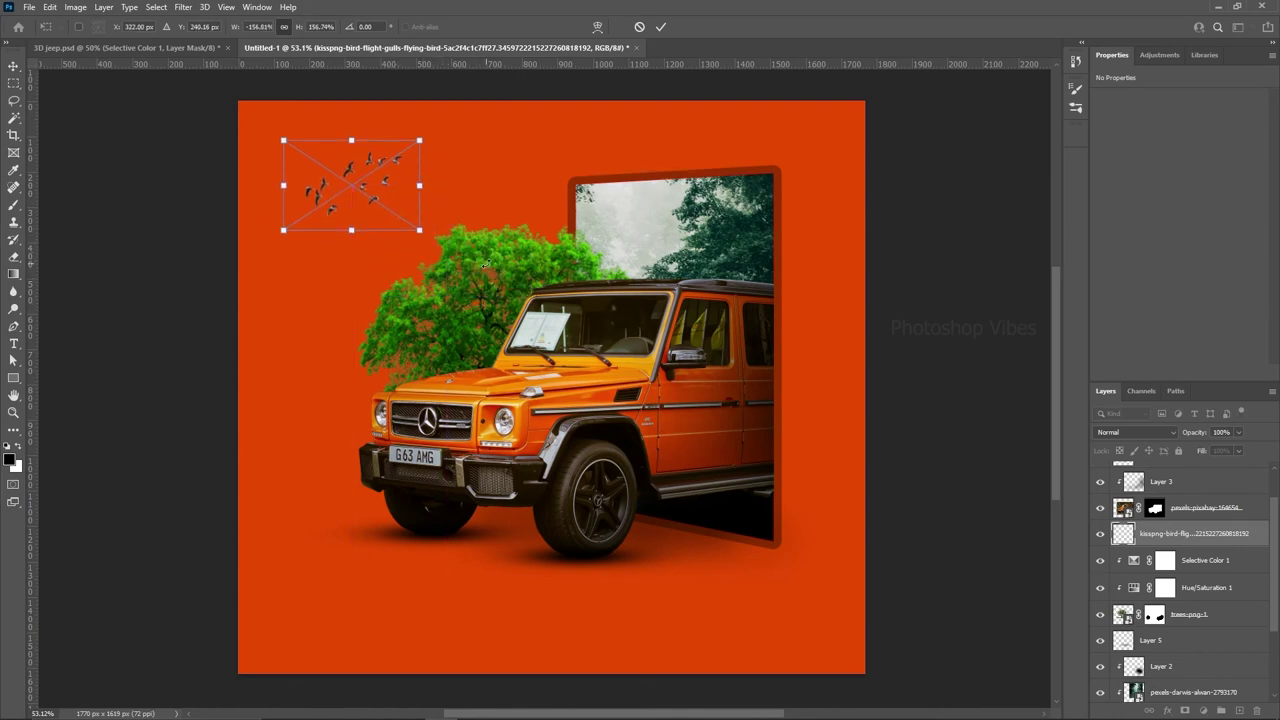
key("Return")
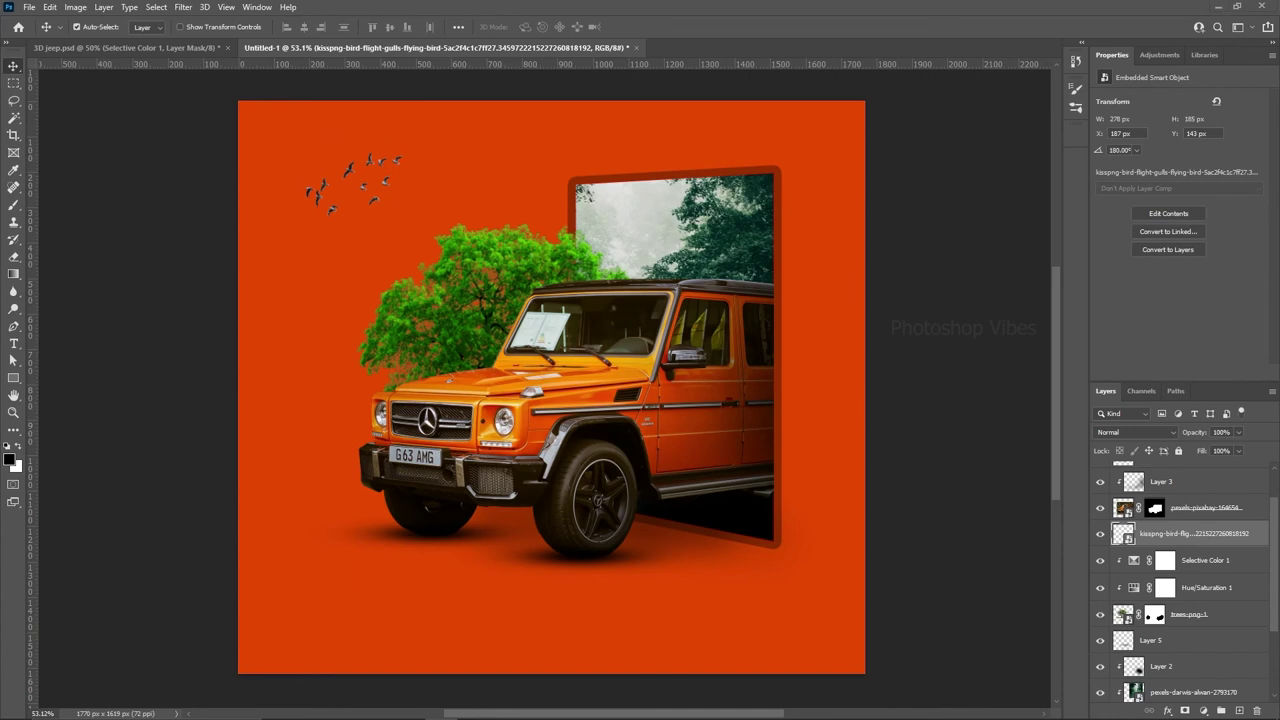
Add a white cloud, resized and positioned along the top edge of the canvas
left_click_drag(466, 246, 466, 250)
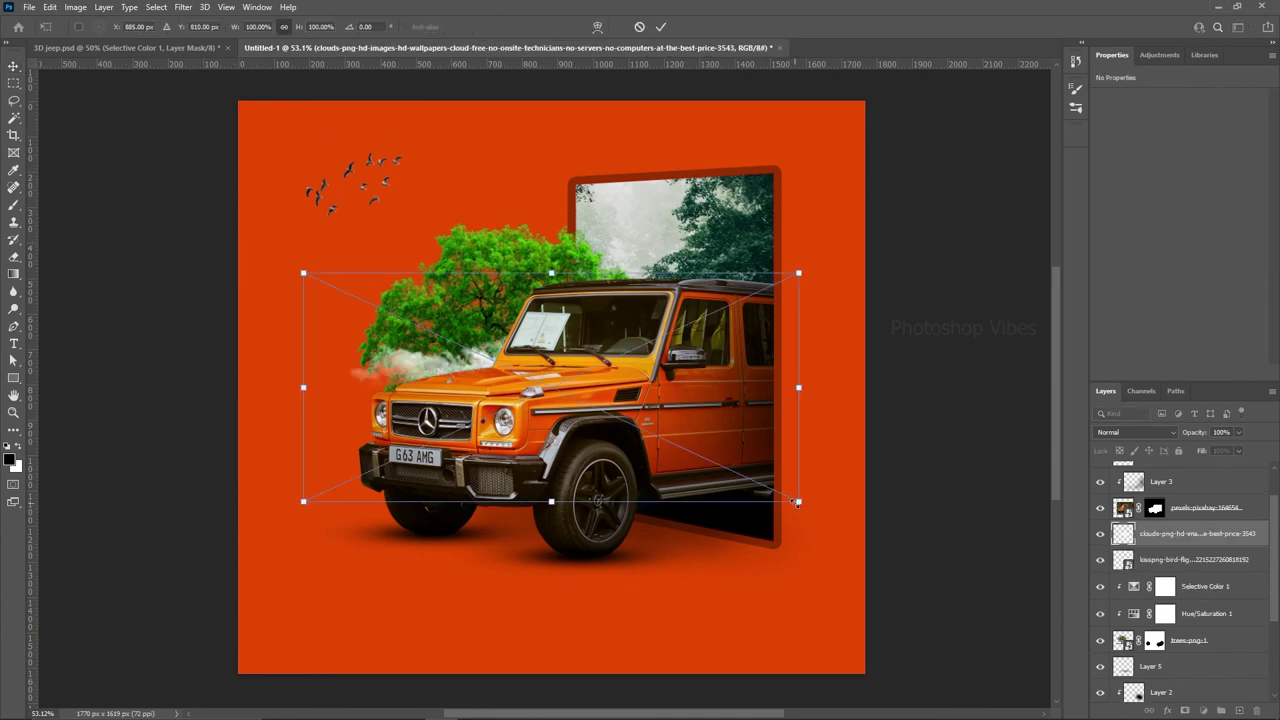
left_click_drag(797, 502, 555, 389)
left_click_drag(494, 335, 612, 183)
left_click_drag(673, 235, 656, 228)
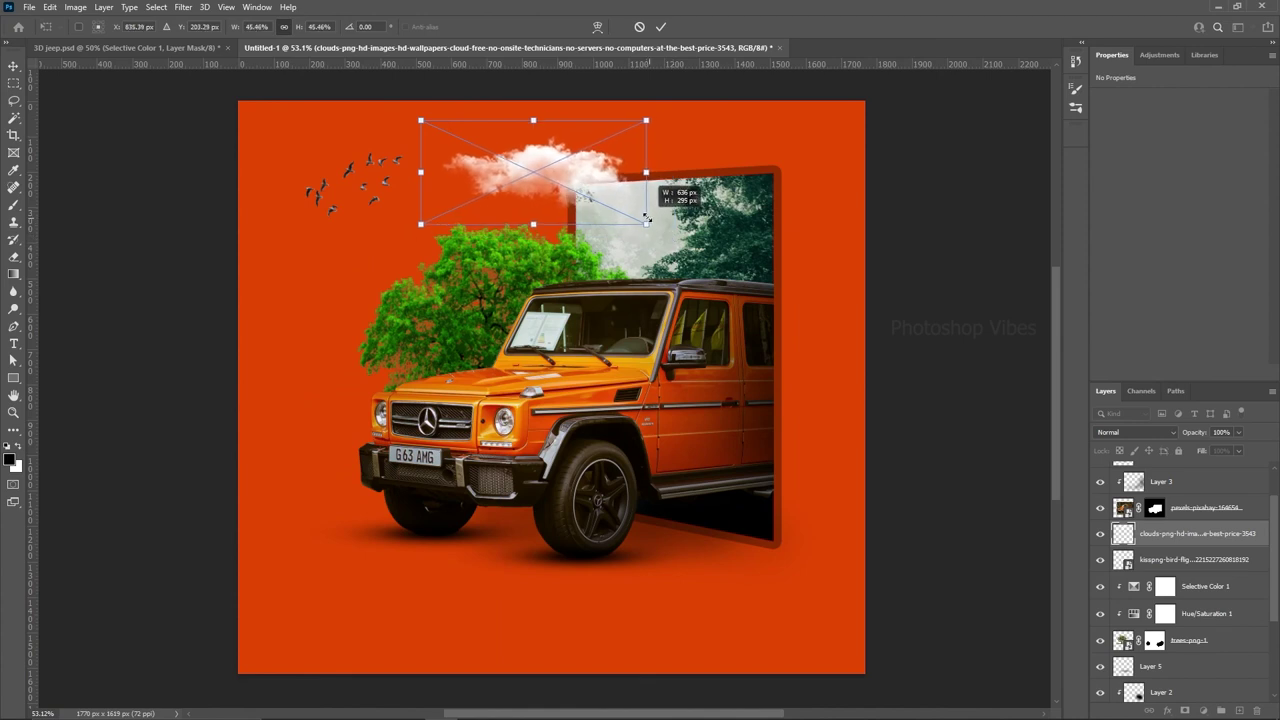
left_click_drag(421, 119, 384, 102)
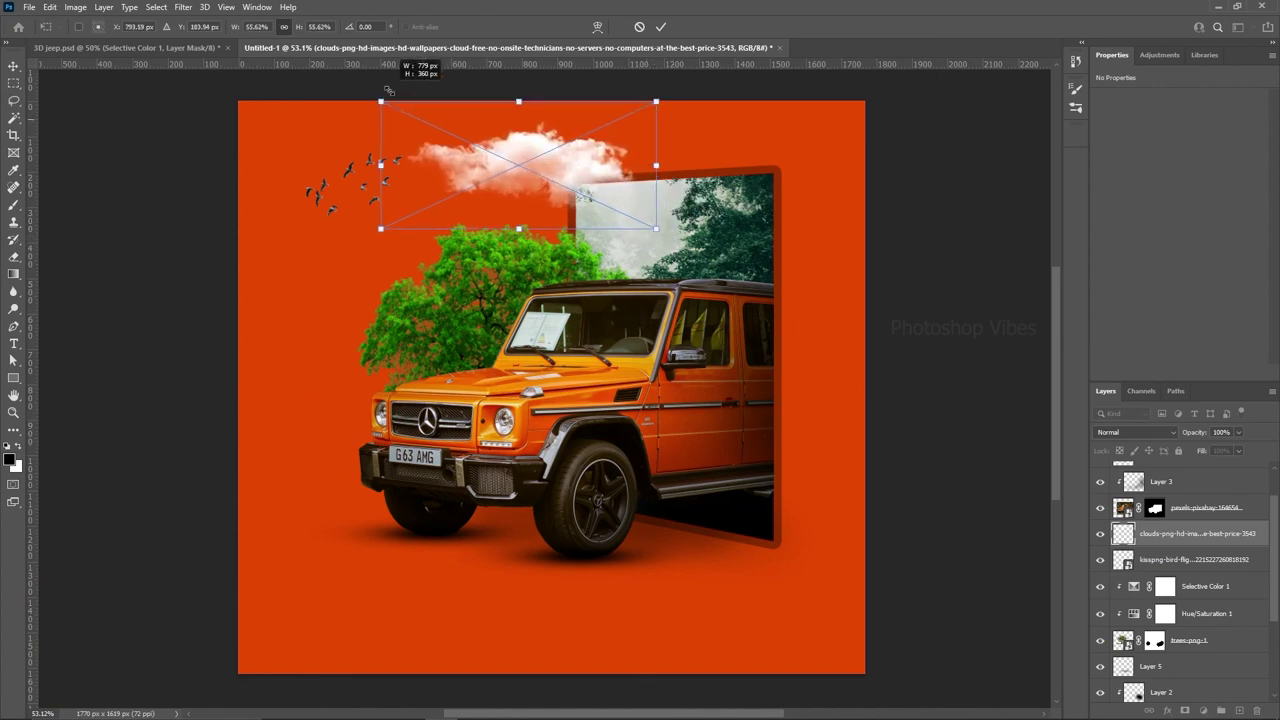
mouse_move(557, 185)
left_mouse_down()
mouse_move(562, 170)
mouse_move(752, 163)
left_mouse_up()
key("Return")
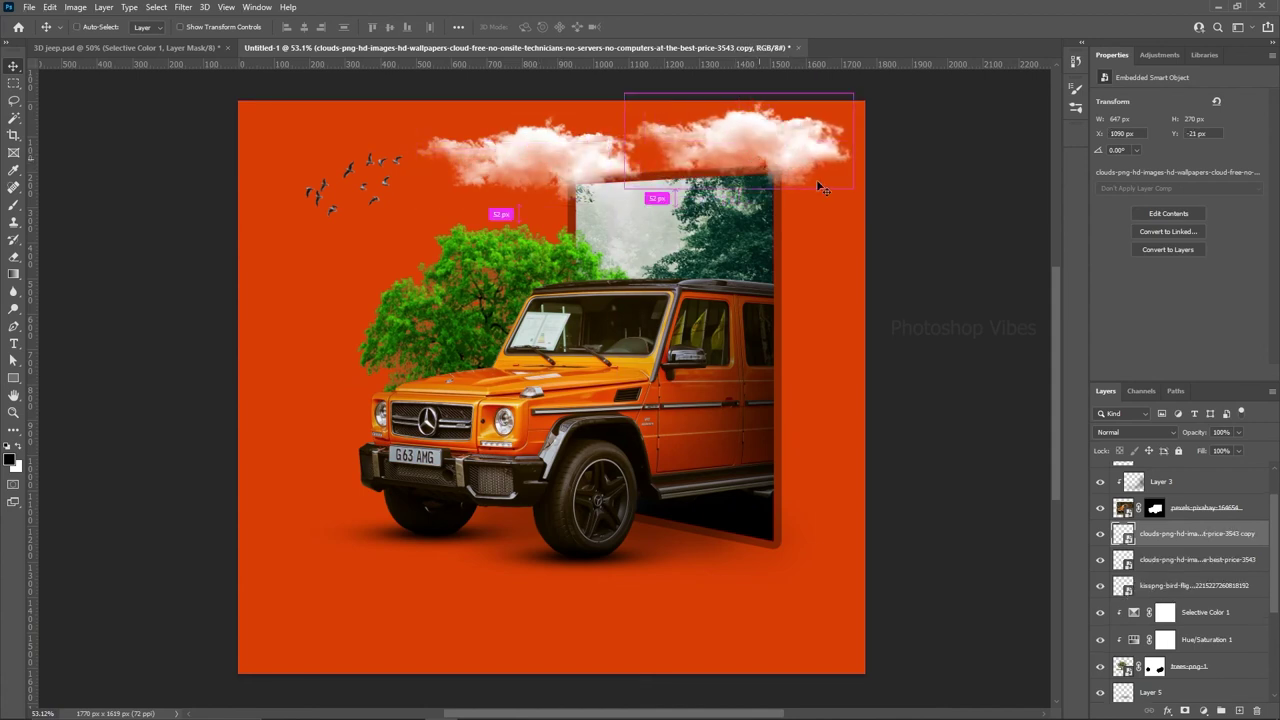
Duplicate the cloud at about 36% size toward the top right
key("ctrl+t")
left_click_drag(880, 205, 790, 170)
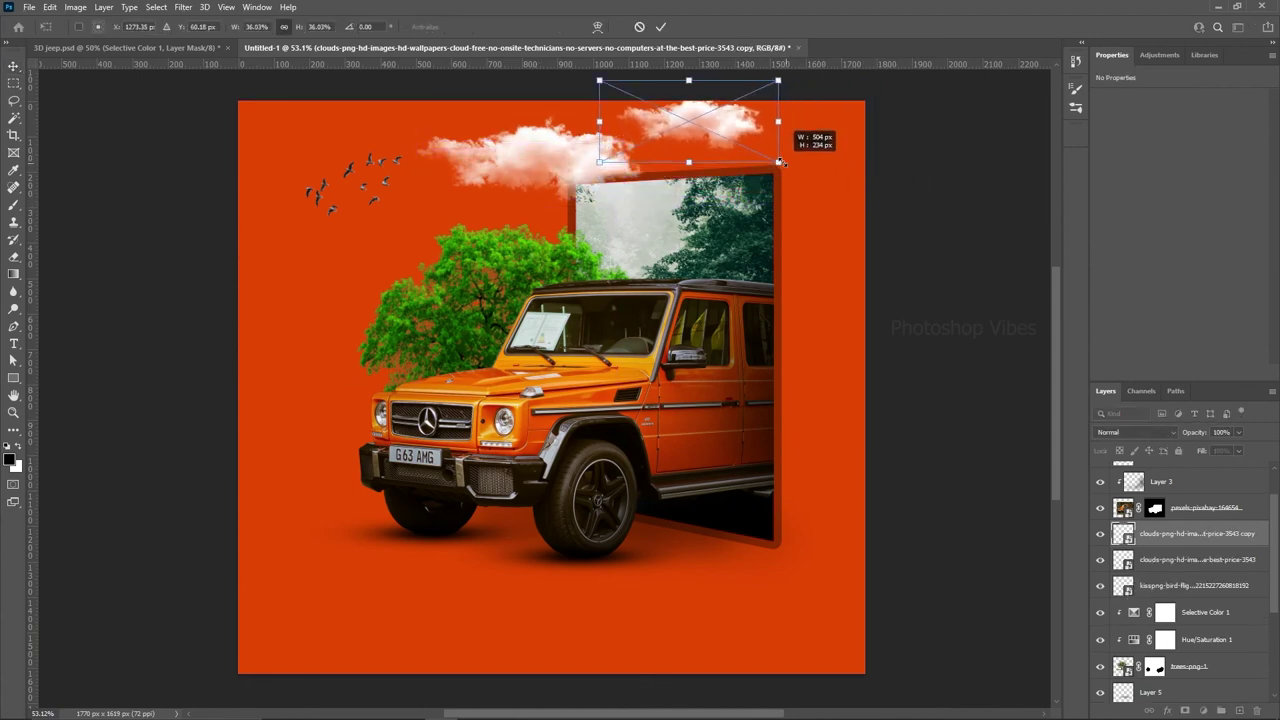
left_click_drag(734, 127, 800, 157)
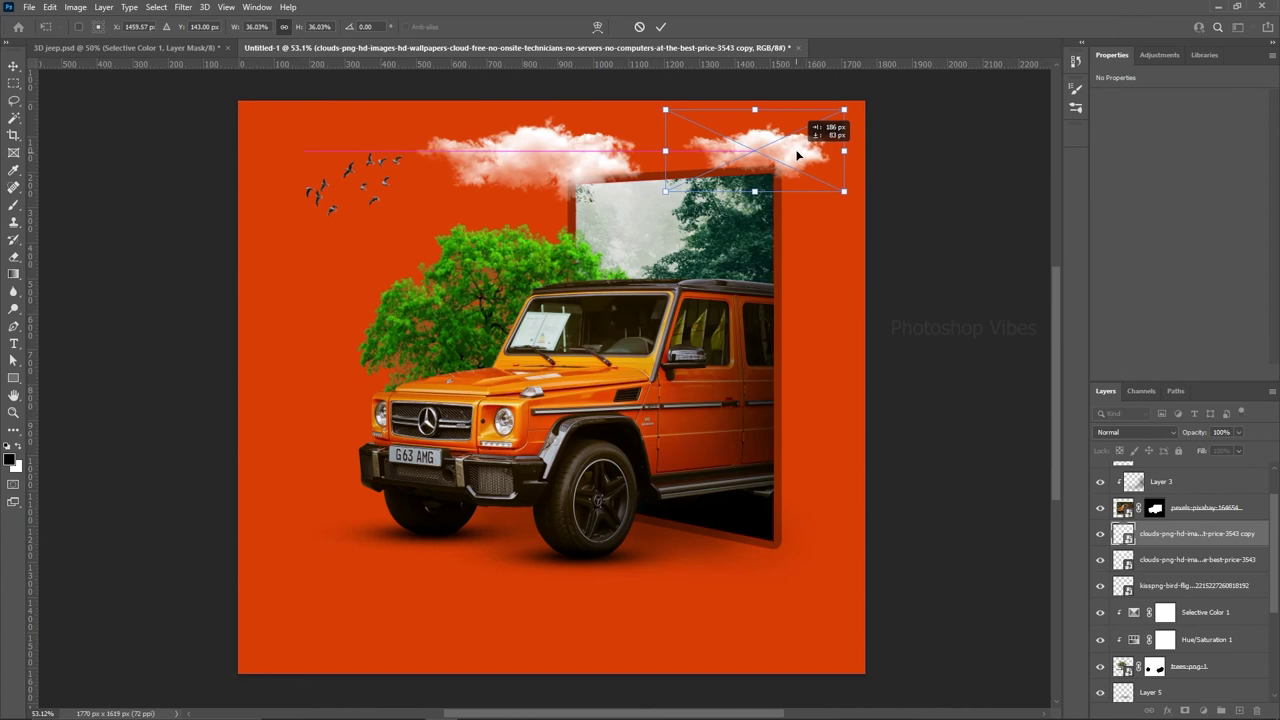
key("Return")
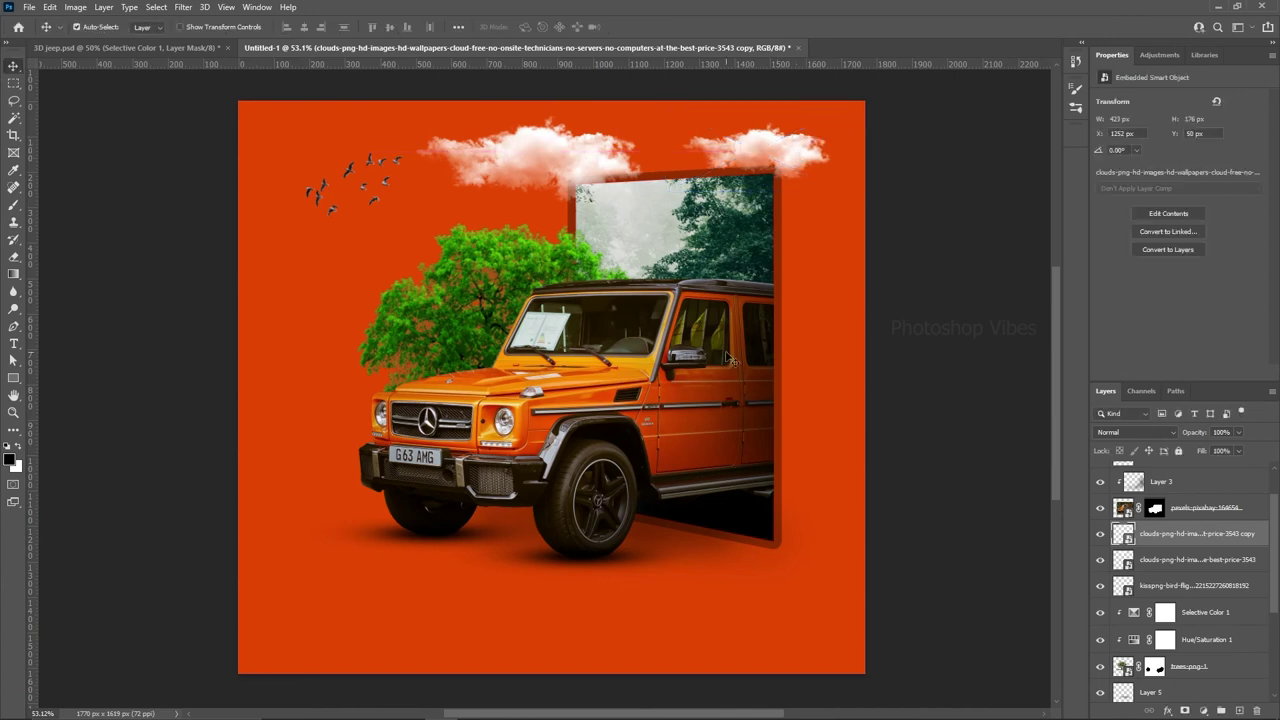
scroll(1147, 557, "up", 2)
scroll(1150, 520, "down", 3)
scroll(1160, 510, "up", 3)
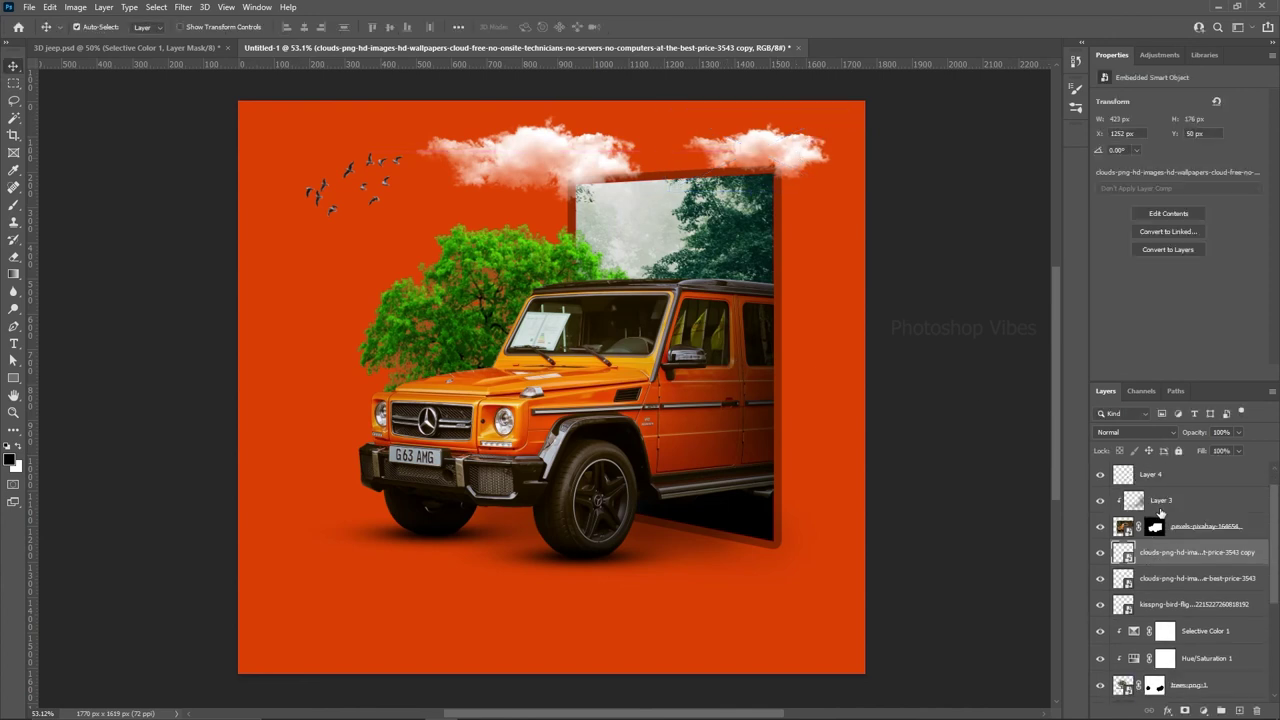
Paste the tagline 'ATTITUDE IS EVERYTHING...' as a new text layer above Layer 4 copy, placed bottom right
left_click(1160, 477)
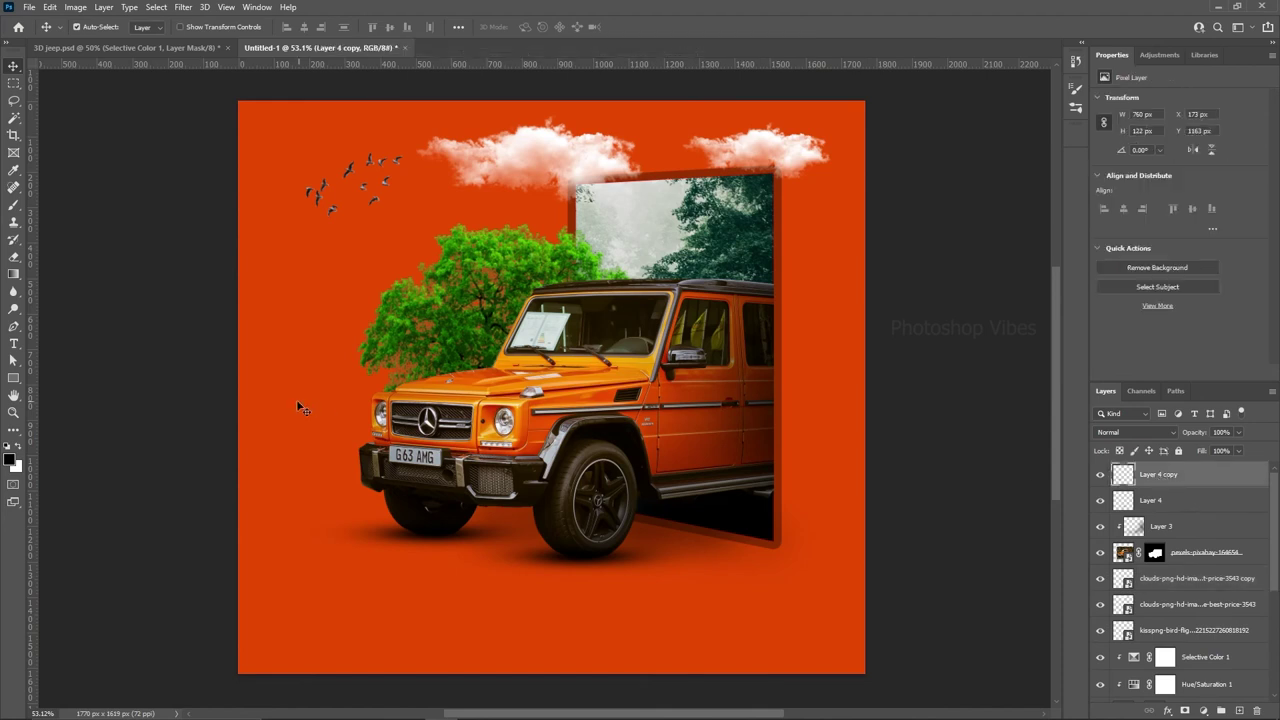
left_click(14, 346)
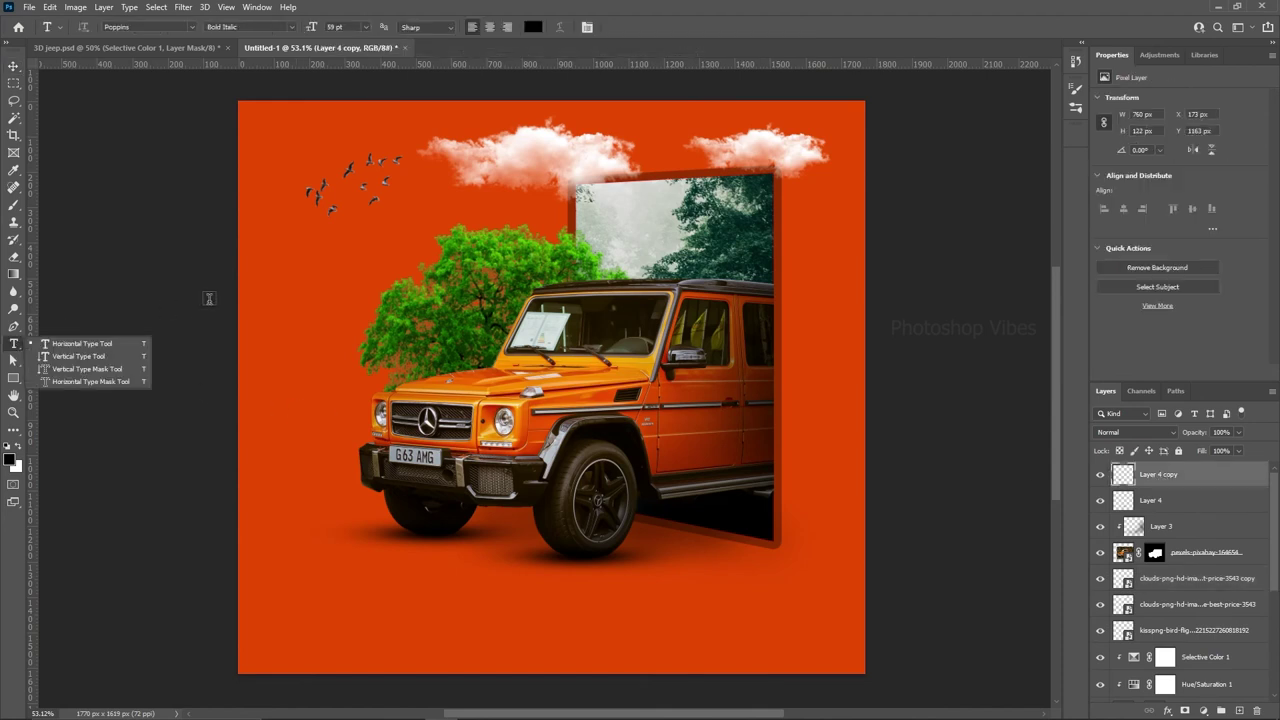
left_click(115, 27)
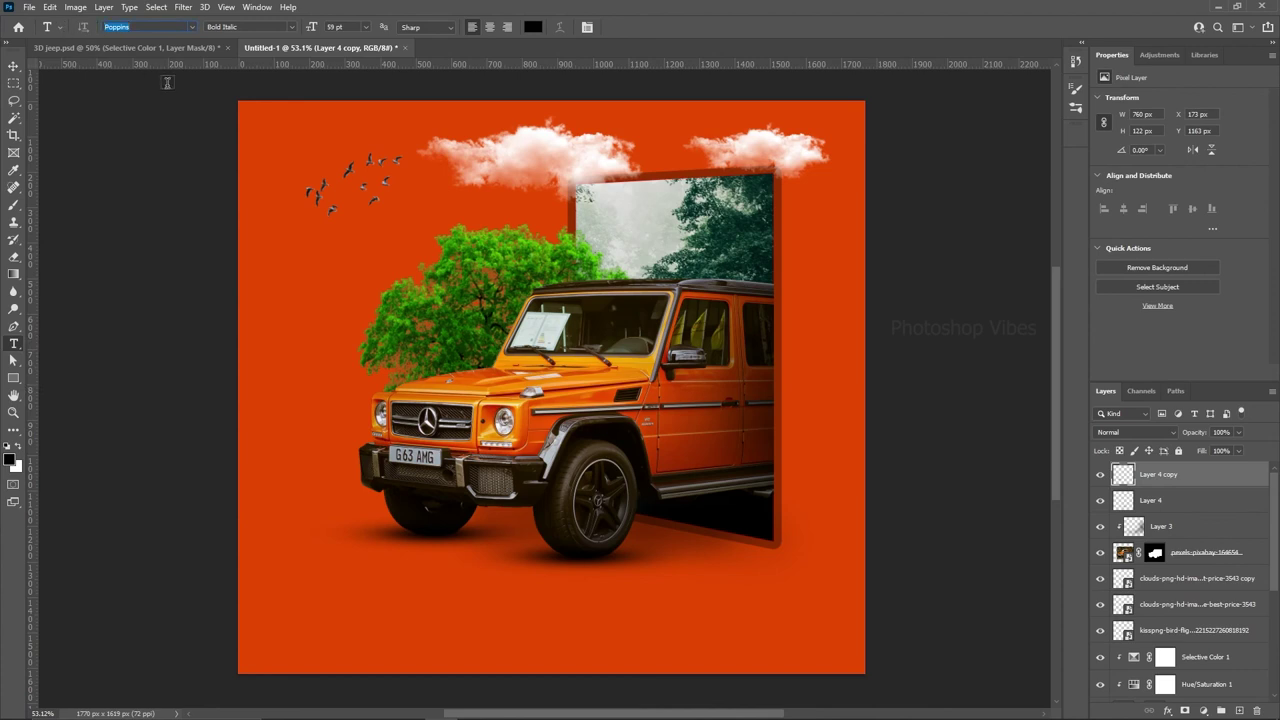
left_click(320, 291)
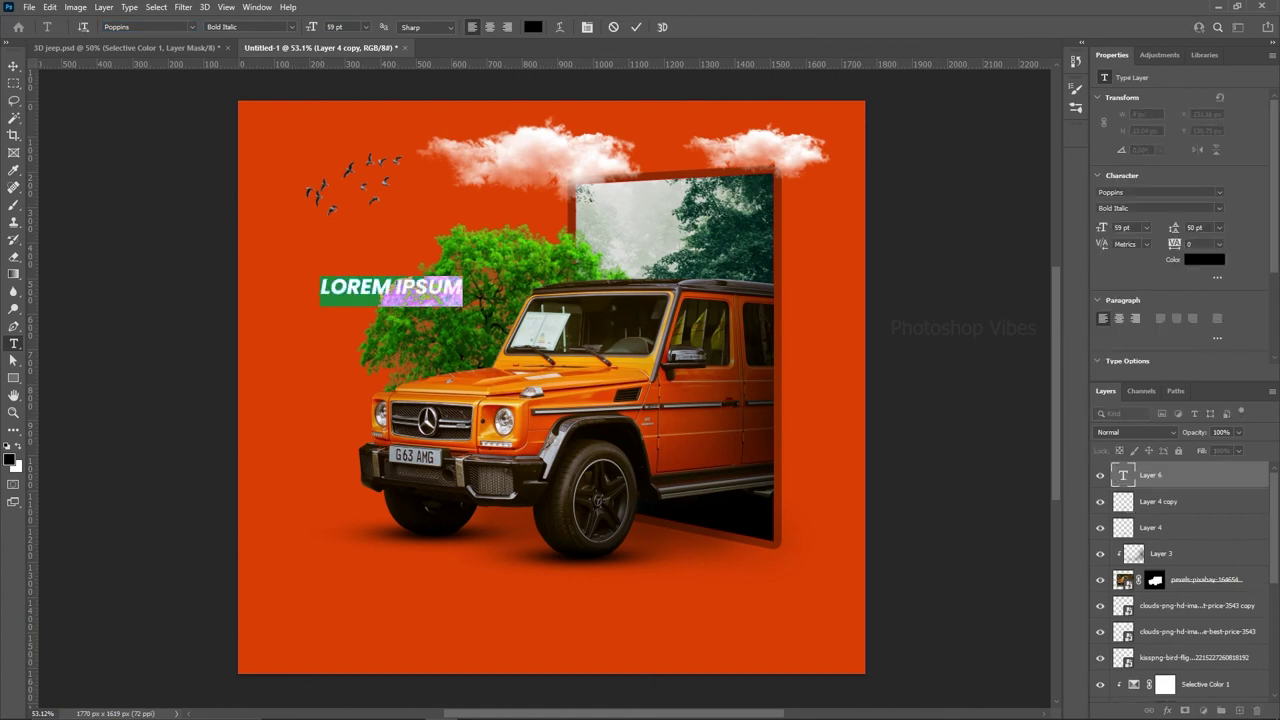
key("ctrl+v")
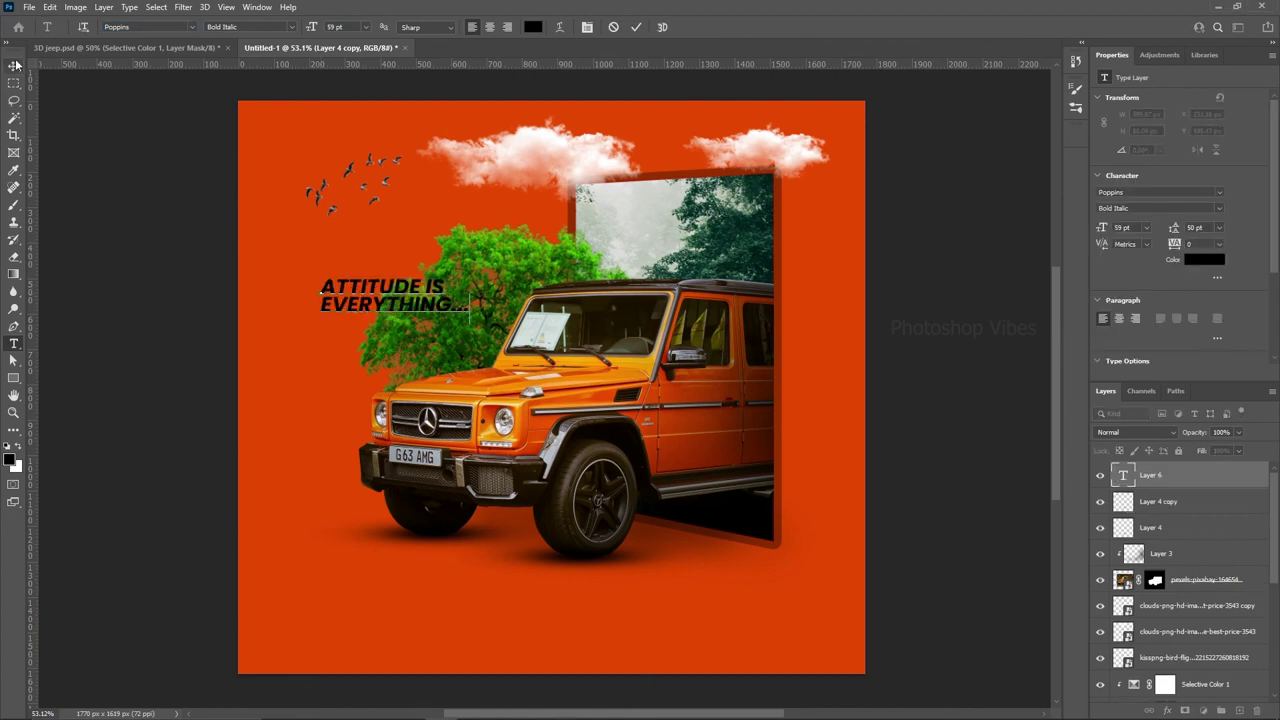
left_click(13, 65)
mouse_move(350, 300)
left_mouse_down()
mouse_move(350, 274)
mouse_move(760, 624)
mouse_move(492, 607)
left_mouse_up()
Make the tagline white Bold Italic, then select the duplicate's text for replacing
left_click(1160, 208)
left_click(1125, 359)
left_click(1204, 259)
left_click(850, 325)
left_click(1150, 330)
double_click(494, 598)
Type JEEP and enlarge it to roughly 800 pt over the jeep
type("JEEP")
key("ctrl+a")
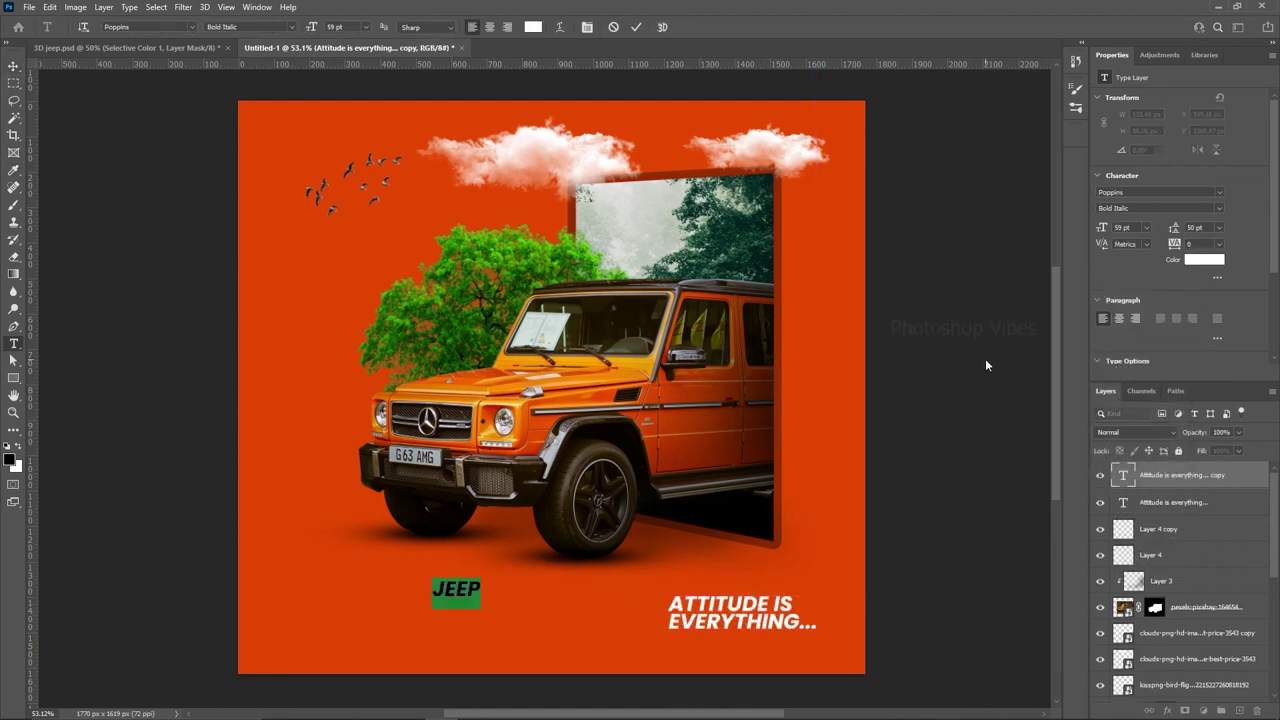
left_click_drag(1100, 234, 1208, 178)
left_click_drag(1101, 229, 1160, 229)
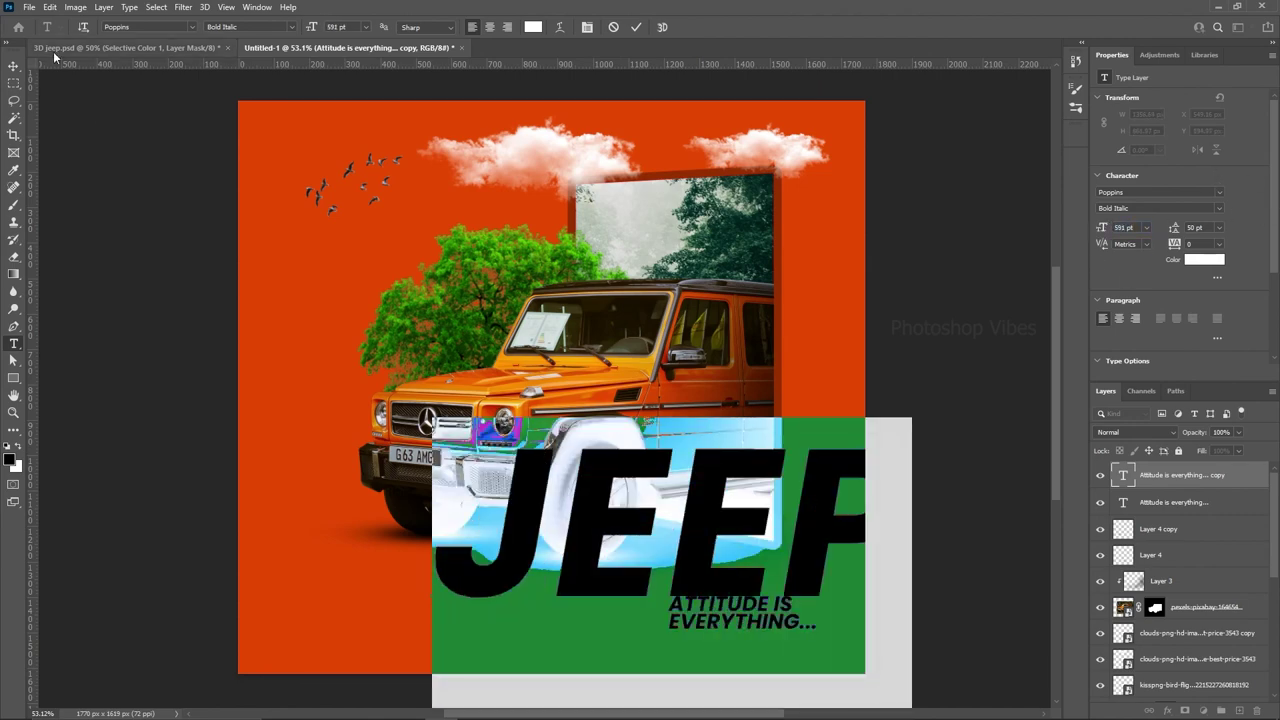
left_click(14, 65)
left_click_drag(560, 560, 435, 360)
left_click_drag(1101, 228, 1124, 228)
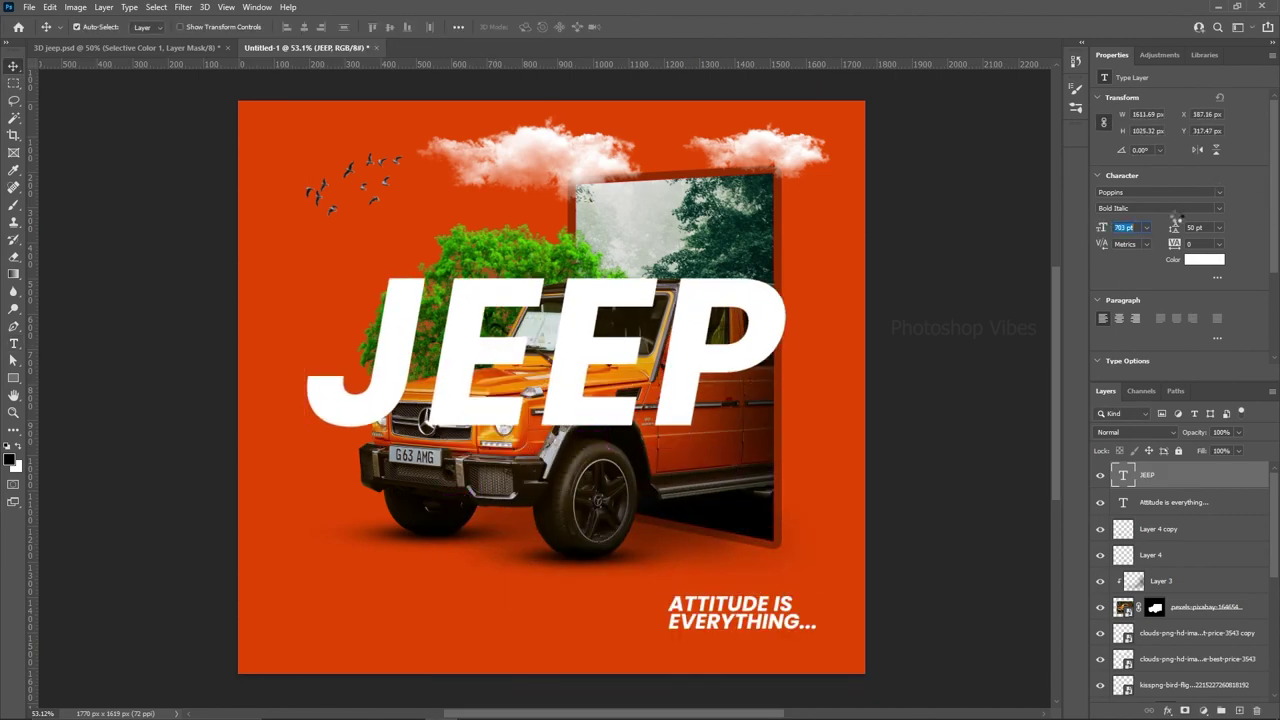
mouse_move(815, 368)
left_mouse_down()
mouse_move(731, 390)
mouse_move(735, 370)
left_mouse_up()
Size JEEP to 700–720 pt, fade it to 5% opacity and place it behind the artwork
left_click(1101, 228)
type("700")
key("Return")
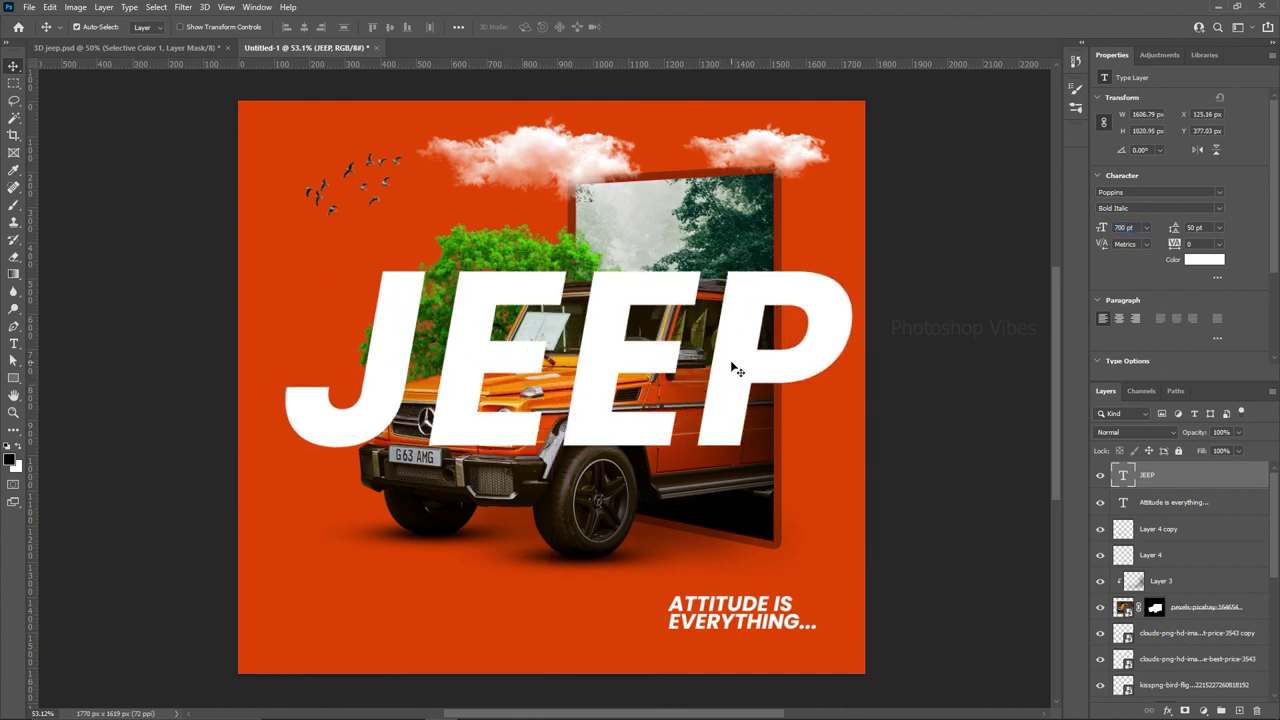
mouse_move(1238, 436)
left_mouse_down()
mouse_move(1147, 440)
mouse_move(1151, 677)
mouse_move(1146, 651)
left_mouse_up()
left_click_drag(797, 328, 797, 334)
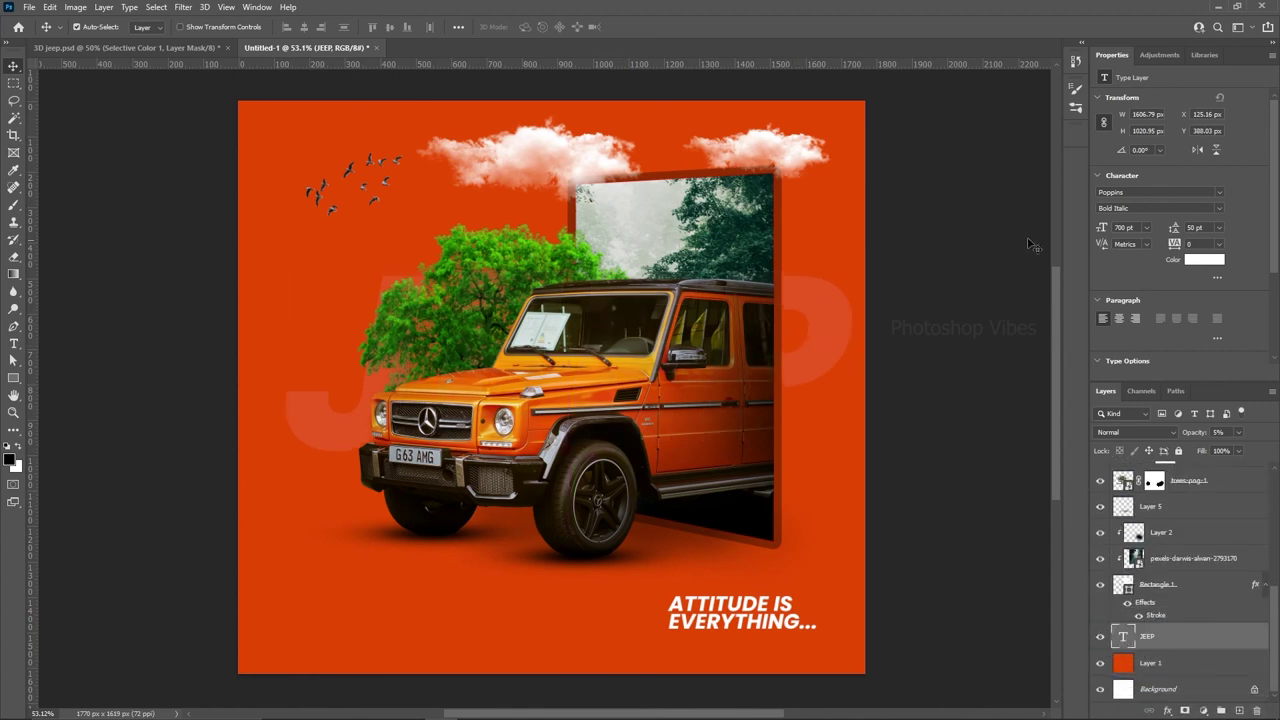
type("720")
key("Return")
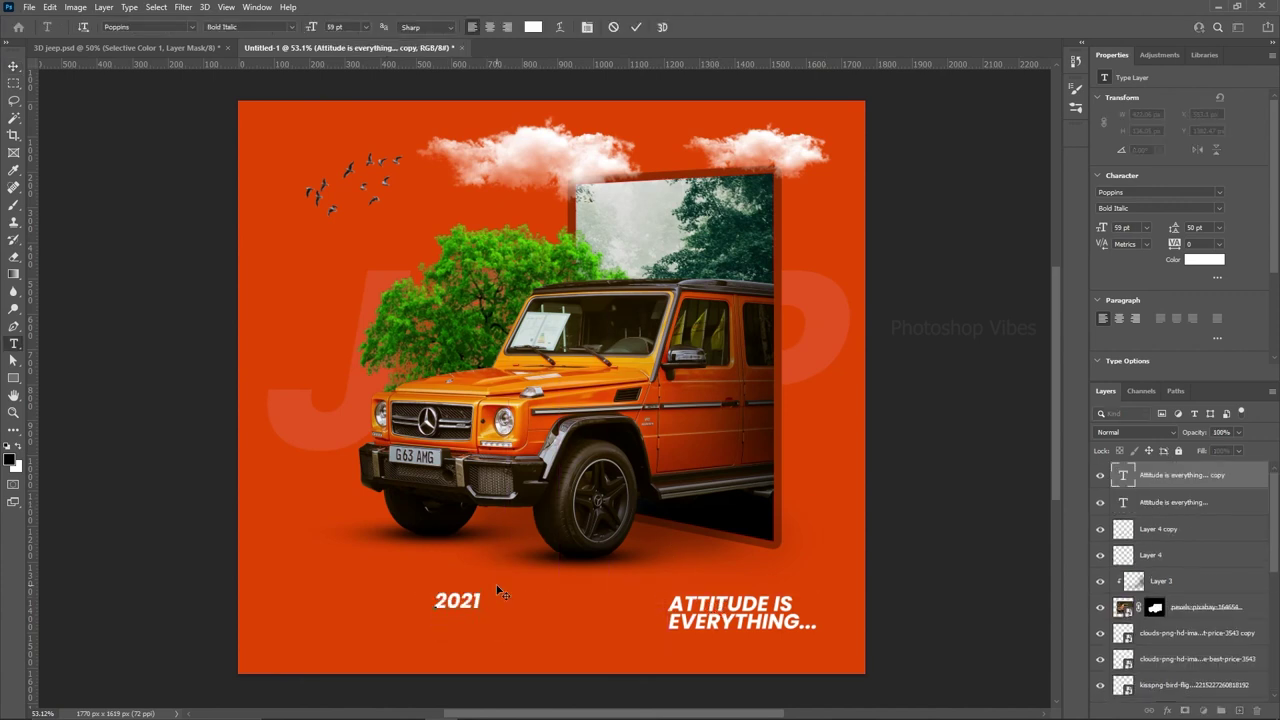
Make 2021 ExtraLight 30 pt, rotated vertical at the lower-left edge
left_click(1218, 208)
left_click(1125, 245)
left_click(14, 65)
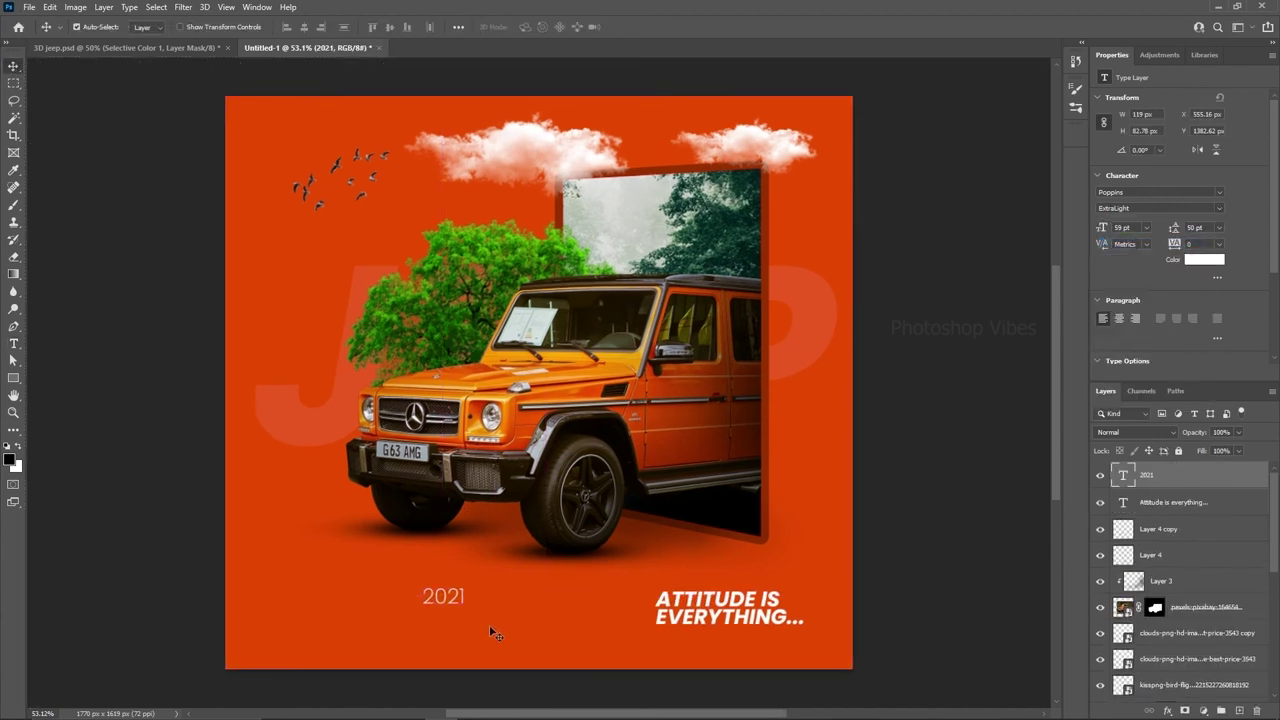
key("ctrl+r")
key("ctrl+t")
left_click_drag(478, 626, 470, 650)
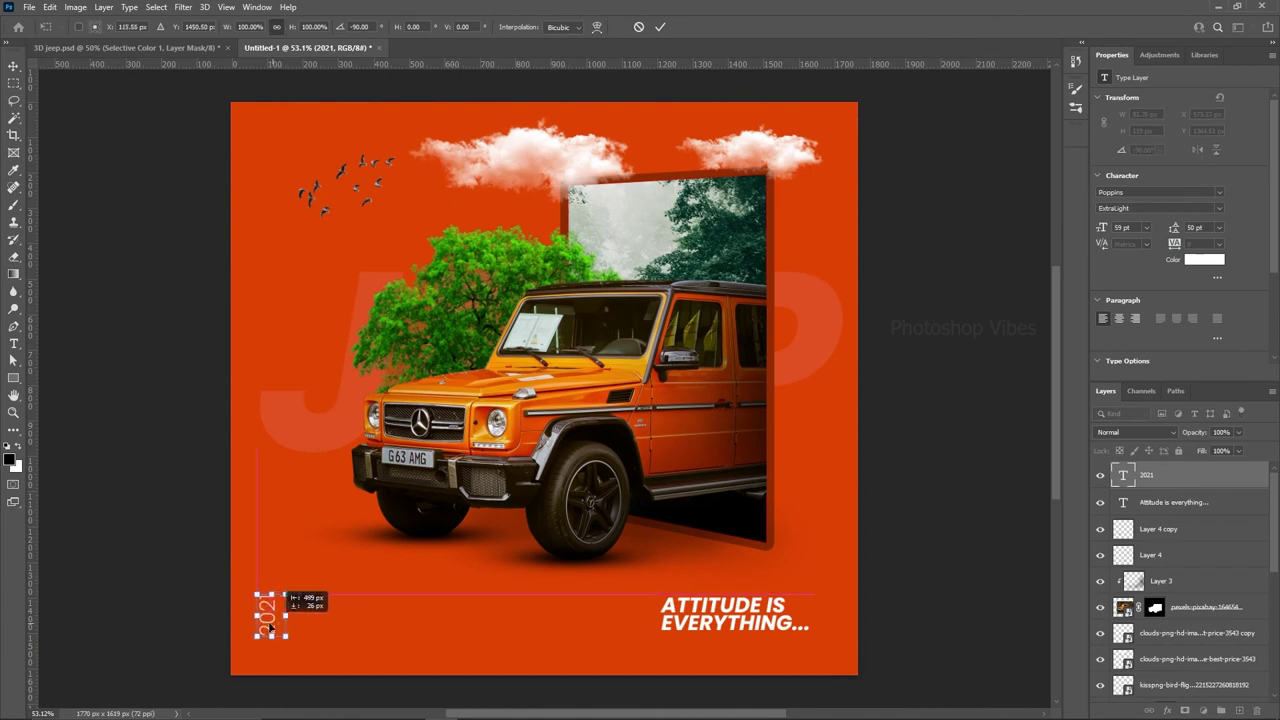
left_click_drag(443, 605, 256, 615)
key("Return")
type("0")
key("Return")
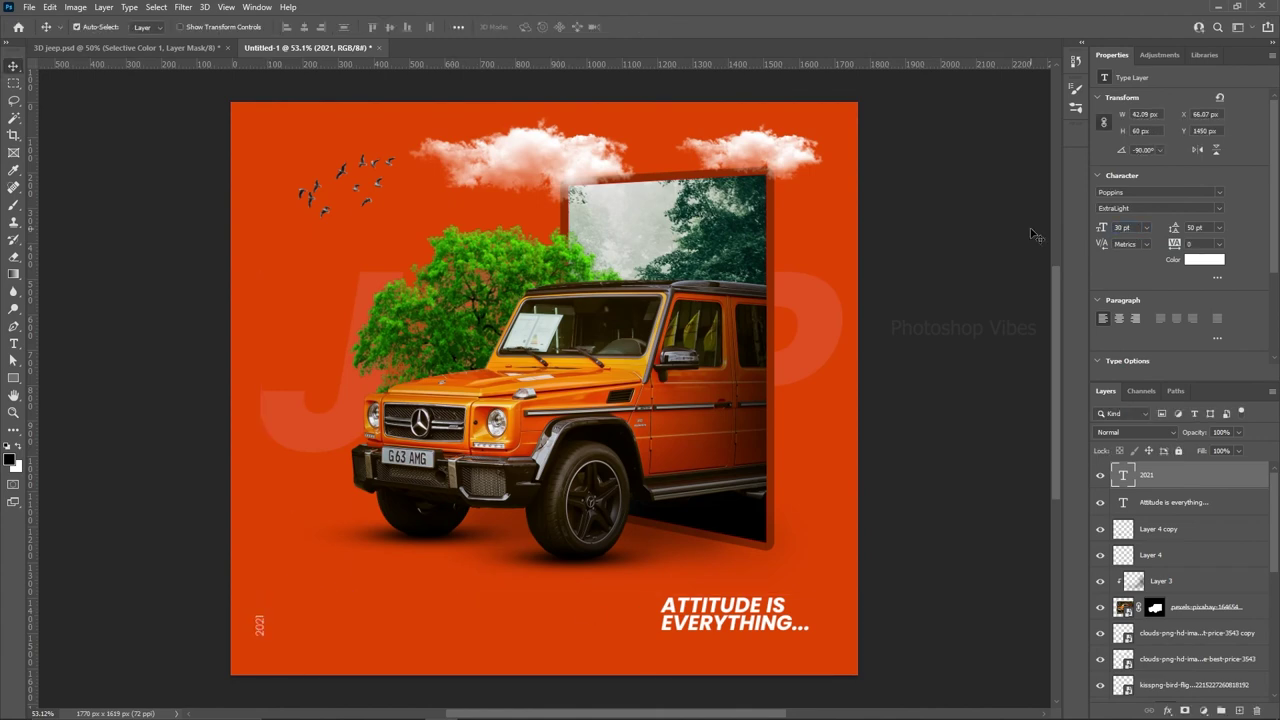
Deselect the 2021 layer and switch to the finished 3D jeep.psd reference poster
left_click(193, 274)
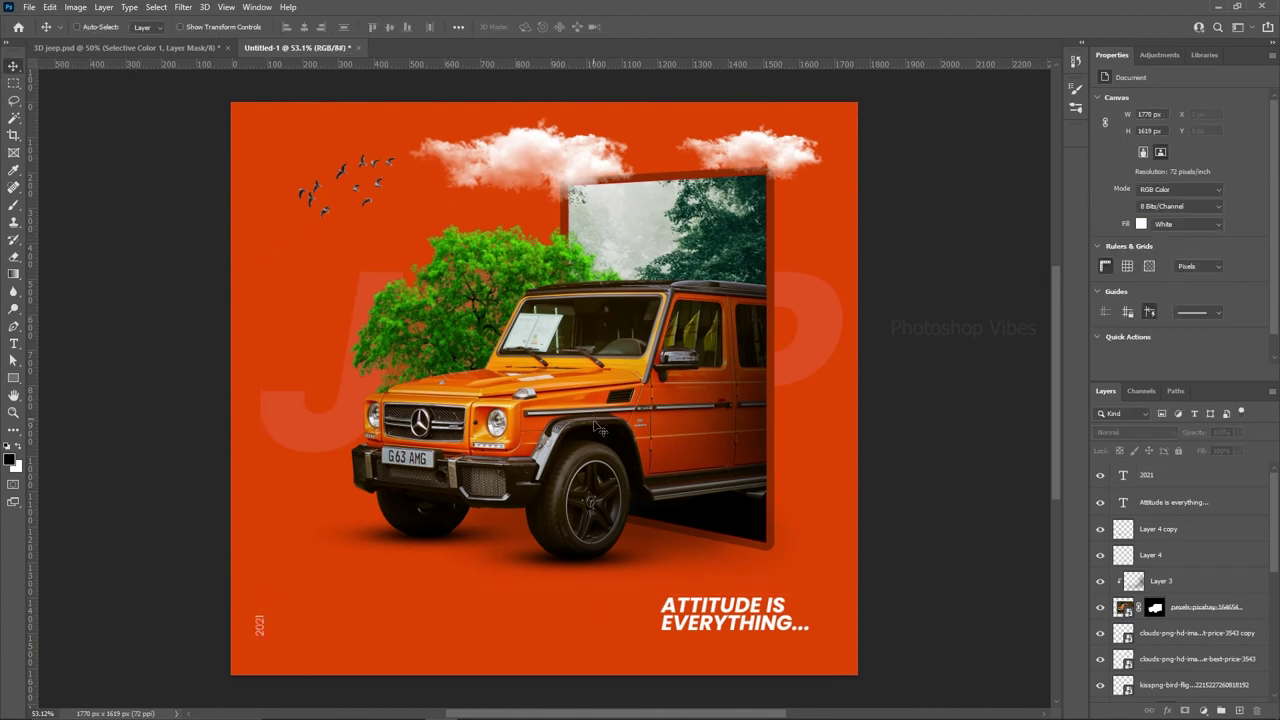
scroll(606, 412, "down", 2)
left_click(163, 49)
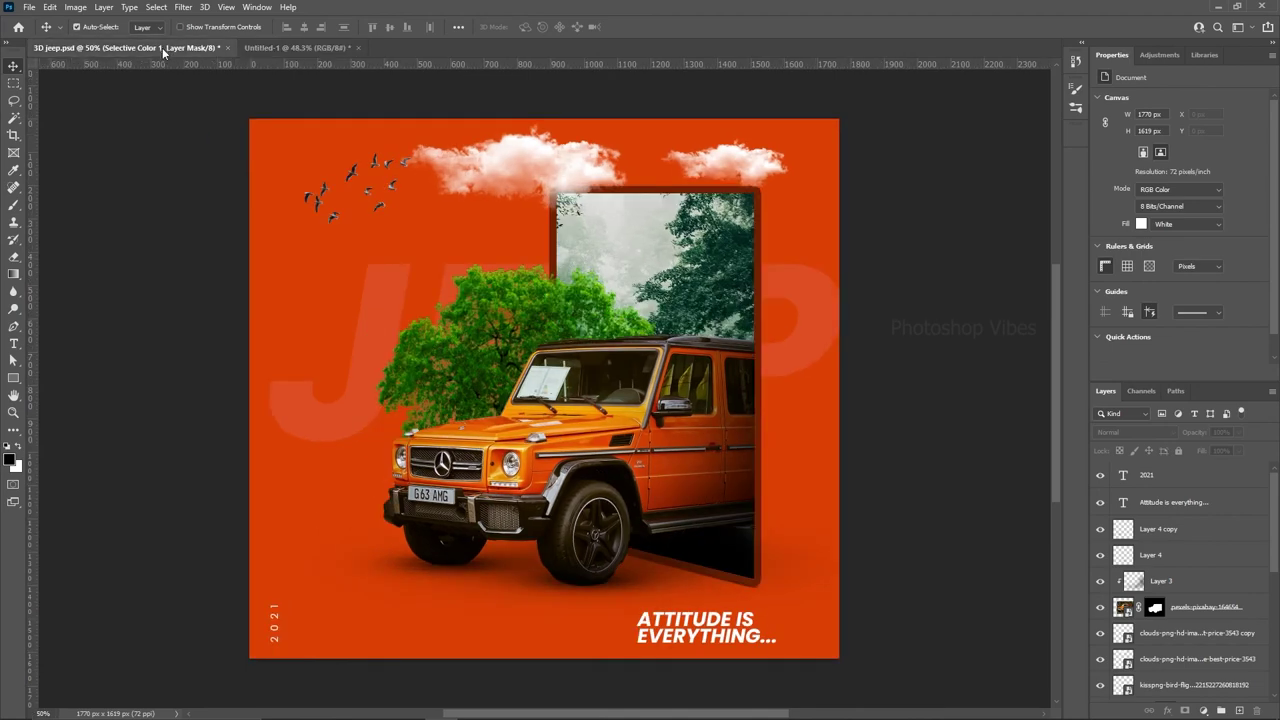